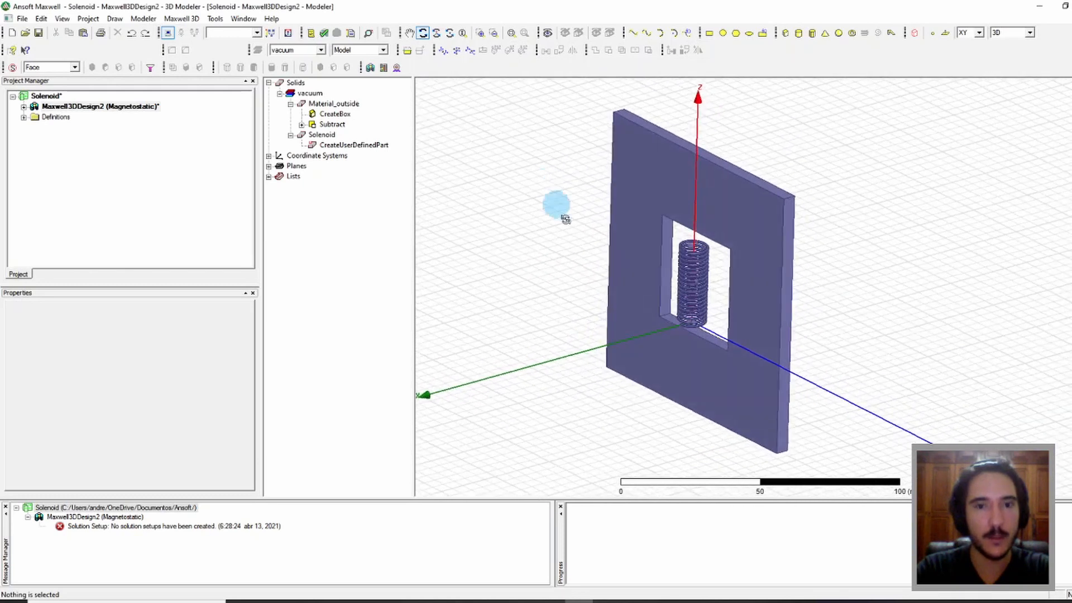
- Create a region around the model, padding all directions similarly with a percentage offset of 0
{"action": "left_click_drag", "start_coordinate": [709, 378], "coordinate": [679, 385]}
{"action": "left_click", "coordinate": [914, 34]}
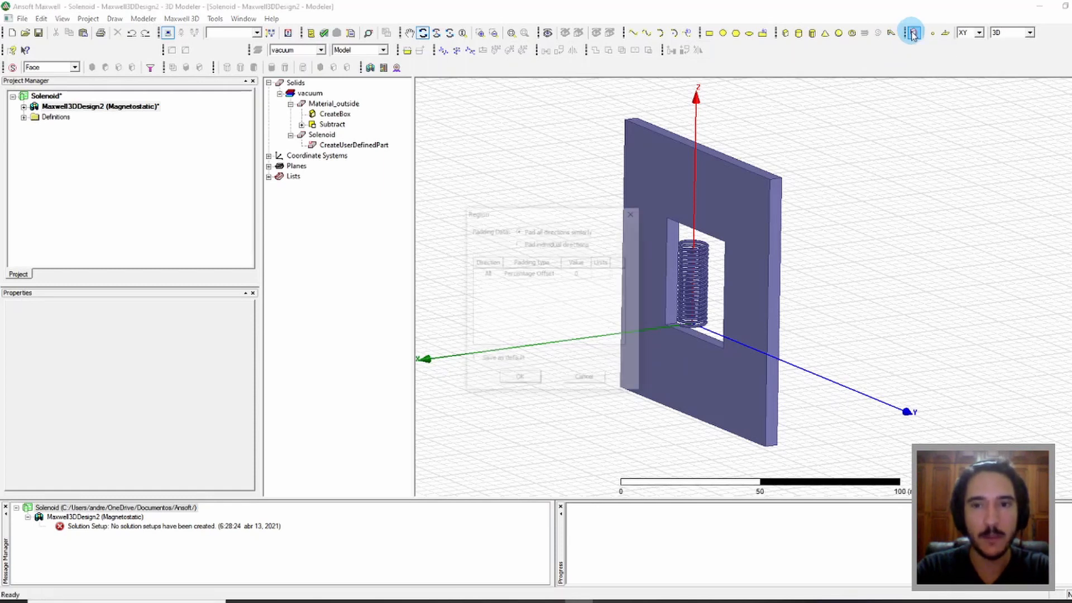
{"action": "left_click", "coordinate": [506, 382]}
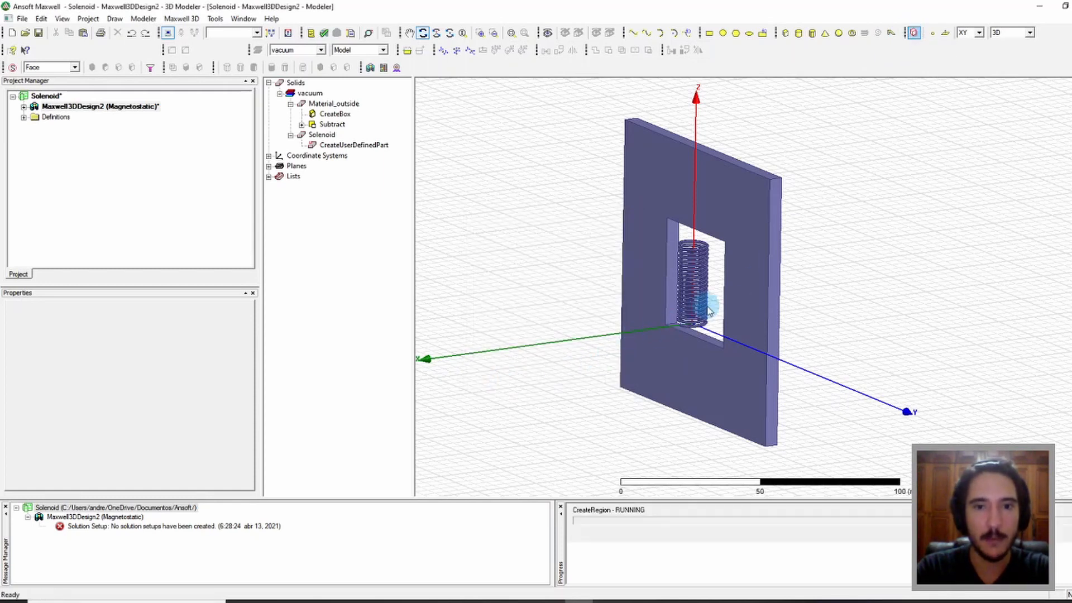
{"action": "left_click", "coordinate": [311, 94]}
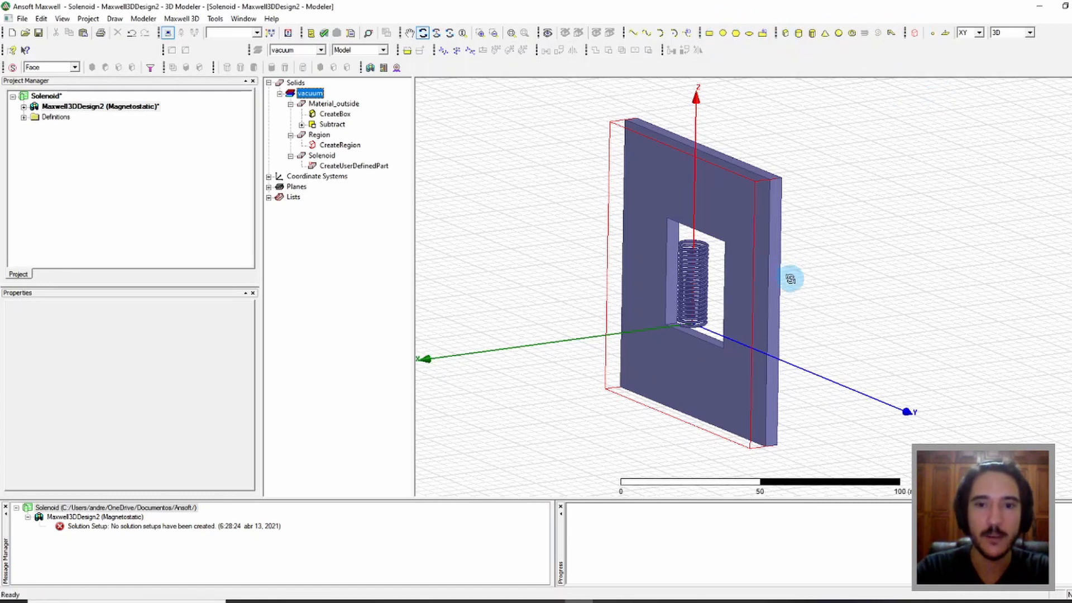
- Examine how the region encloses the plate and inspect the solenoid's upper wire end inside it
{"action": "left_click_drag", "start_coordinate": [790, 278], "coordinate": [719, 222]}
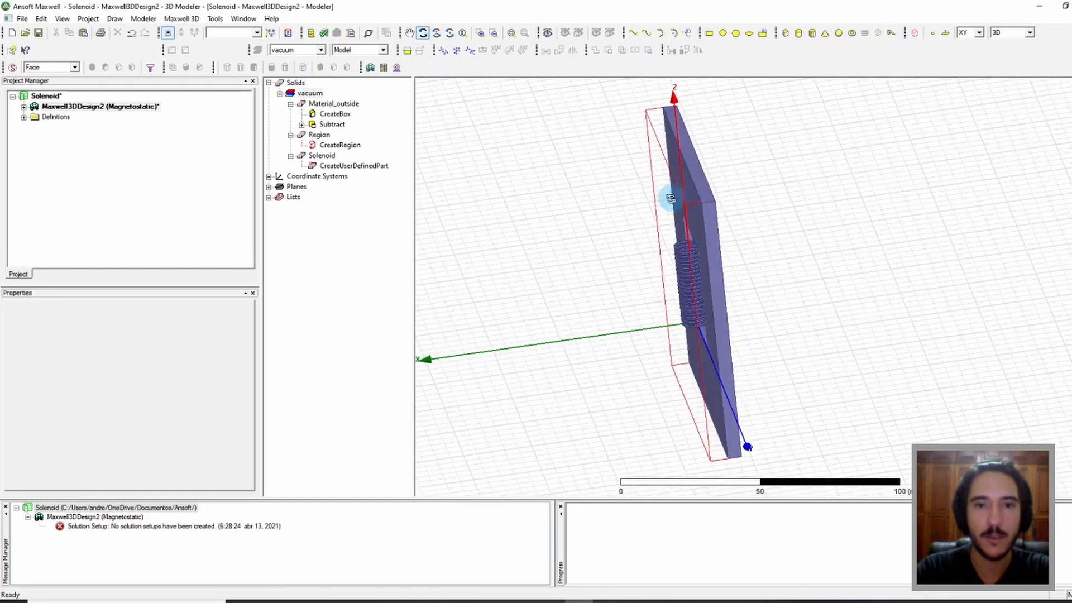
{"action": "left_click_drag", "start_coordinate": [730, 458], "coordinate": [754, 445]}
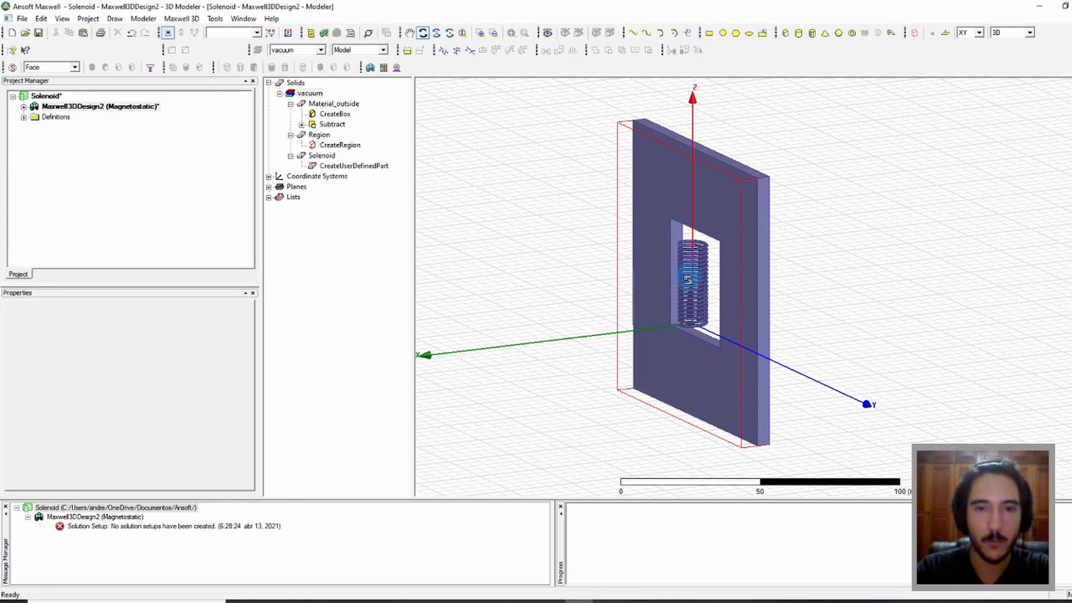
{"action": "scroll", "coordinate": [686, 268], "scroll_direction": "up", "scroll_amount": 6}
{"action": "scroll", "coordinate": [689, 268], "scroll_direction": "up", "scroll_amount": 4}
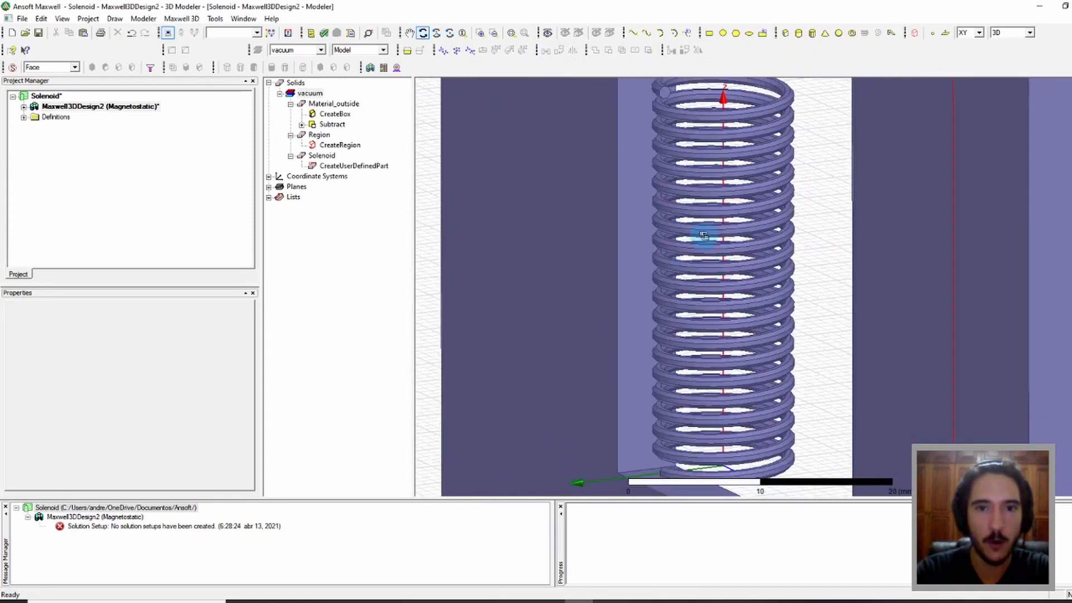
{"action": "scroll", "coordinate": [692, 111], "scroll_direction": "down", "scroll_amount": 2}
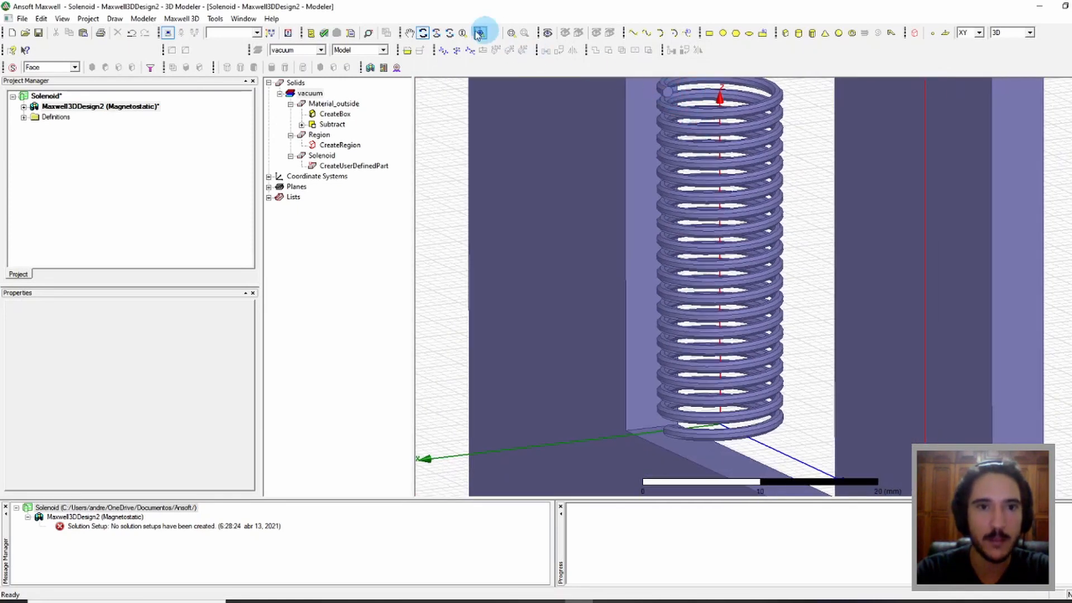
{"action": "left_click", "coordinate": [409, 32]}
{"action": "left_click_drag", "start_coordinate": [656, 152], "coordinate": [672, 322]}
{"action": "scroll", "coordinate": [672, 323], "scroll_direction": "up", "scroll_amount": 5}
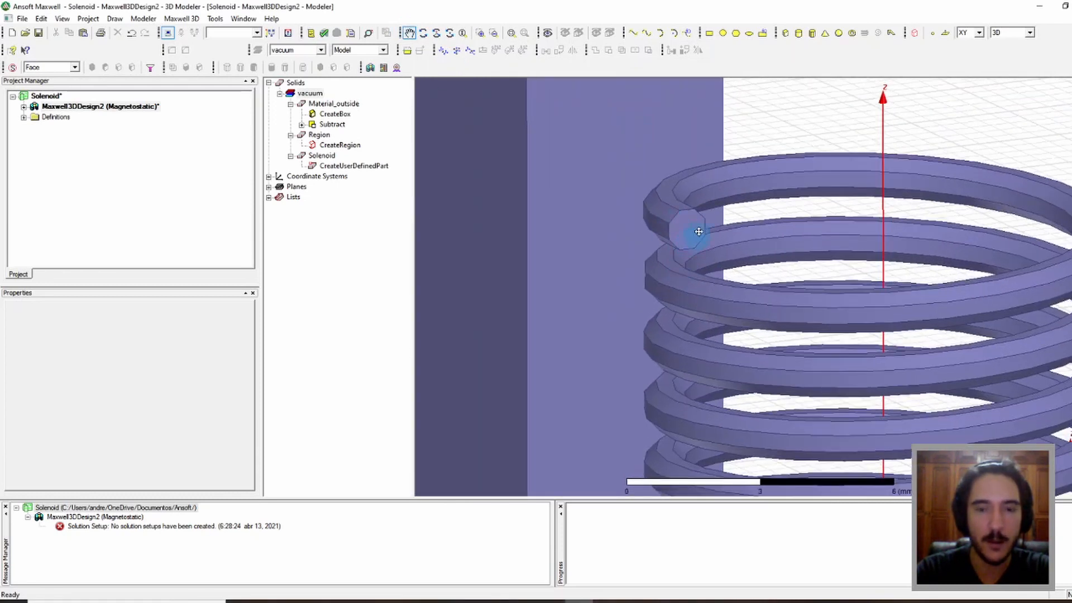
{"action": "scroll", "coordinate": [687, 215], "scroll_direction": "down", "scroll_amount": 4}
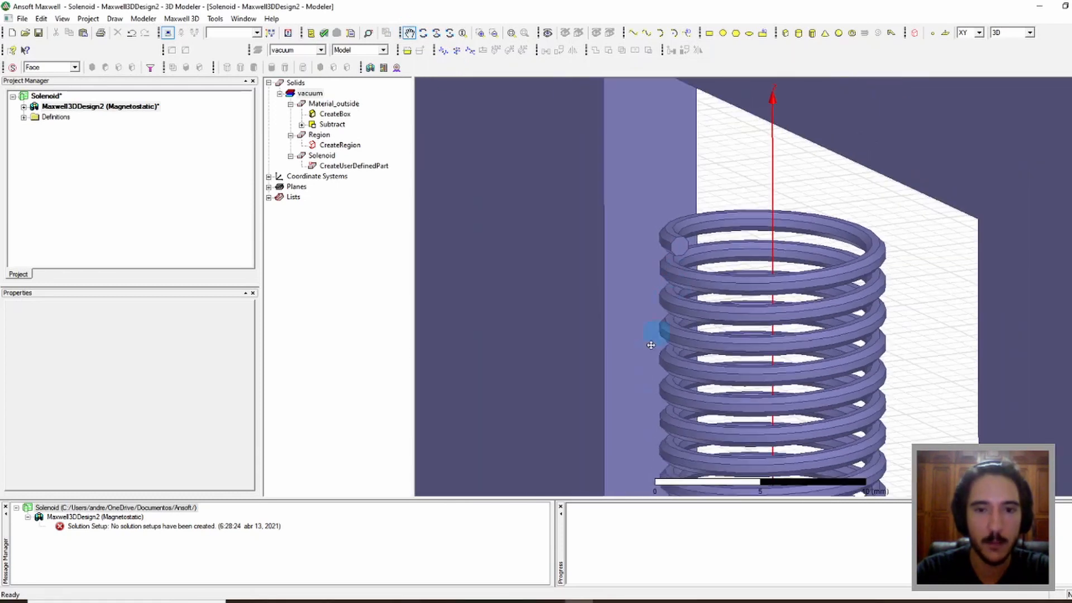
{"action": "scroll", "coordinate": [672, 286], "scroll_direction": "up", "scroll_amount": 2}
{"action": "scroll", "coordinate": [675, 302], "scroll_direction": "down", "scroll_amount": 6}
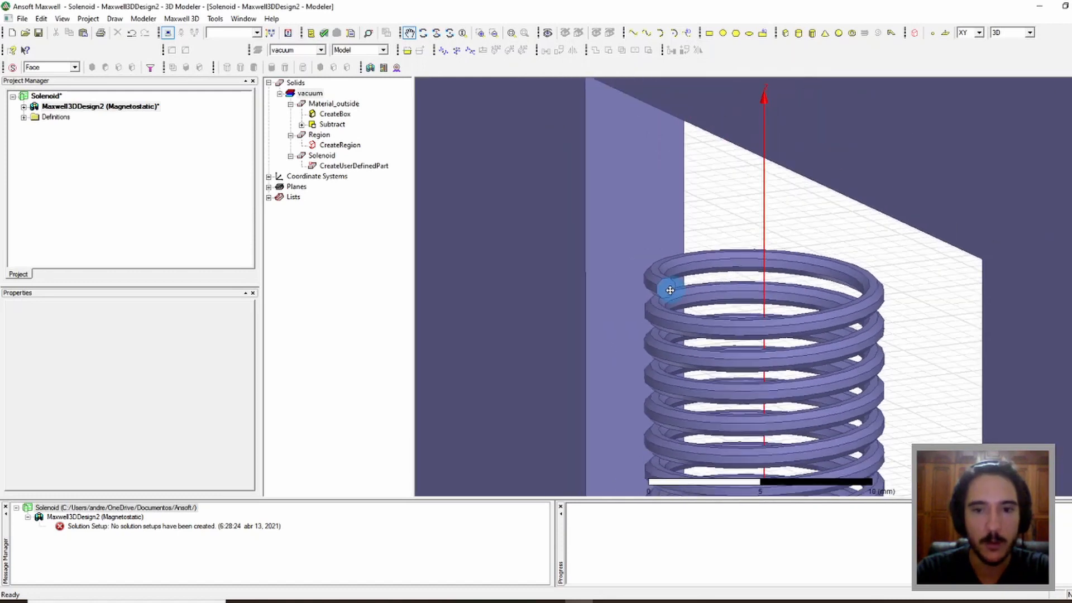
{"action": "scroll", "coordinate": [679, 323], "scroll_direction": "down", "scroll_amount": 2}
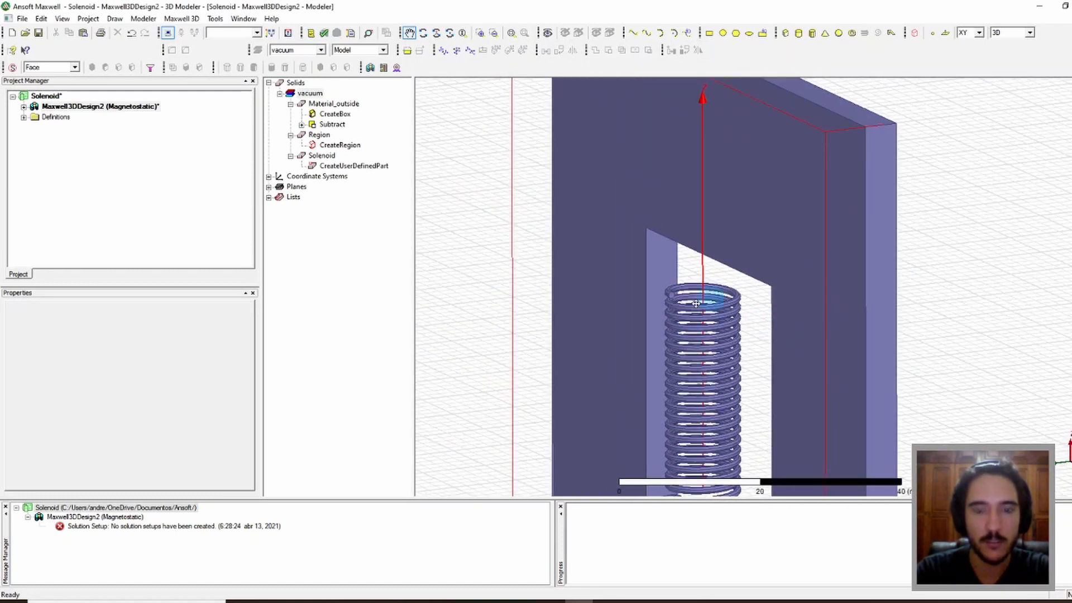
{"action": "scroll", "coordinate": [673, 303], "scroll_direction": "down", "scroll_amount": 1}
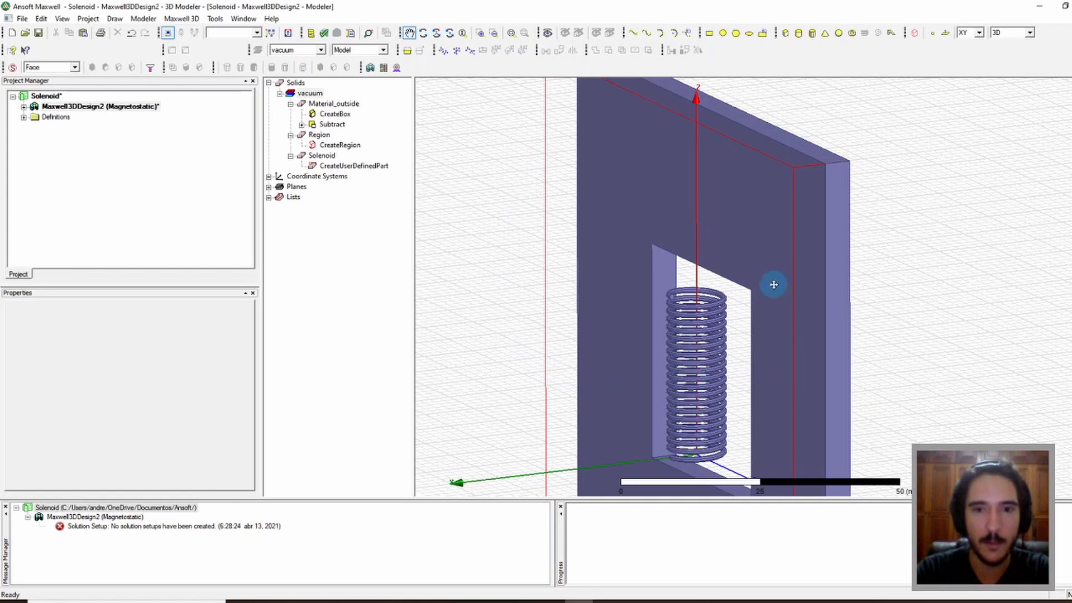
{"action": "scroll", "coordinate": [773, 285], "scroll_direction": "down", "scroll_amount": 2}
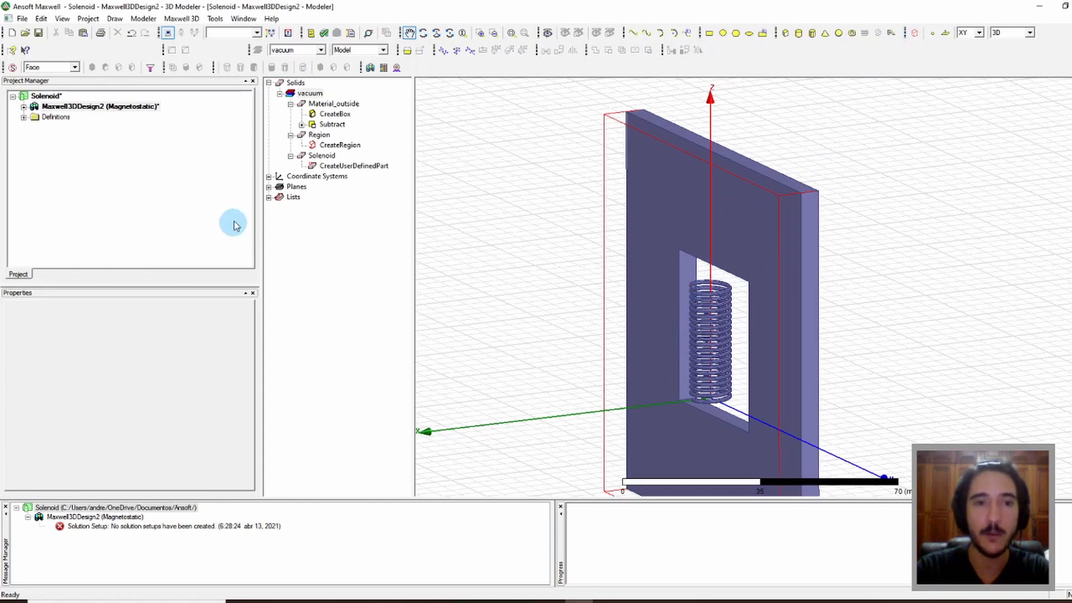
- Delete the region from the model
{"action": "left_click", "coordinate": [311, 136]}
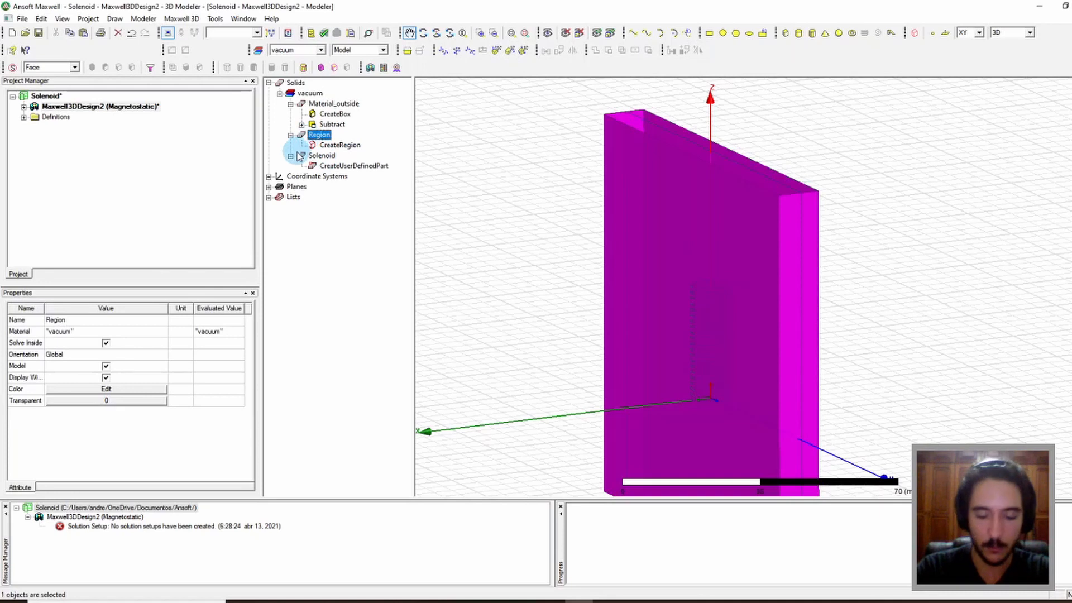
{"action": "key", "text": "Delete"}
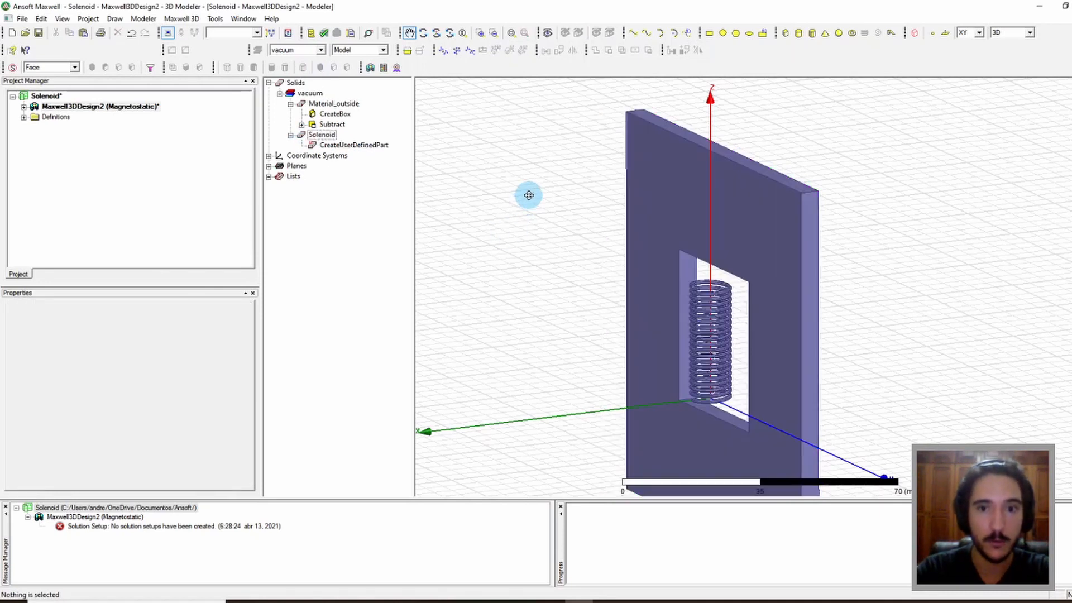
- Examine the solenoid's wire end and its position relative to the plate's rectangular opening
{"action": "scroll", "coordinate": [684, 288], "scroll_direction": "down", "scroll_amount": 3}
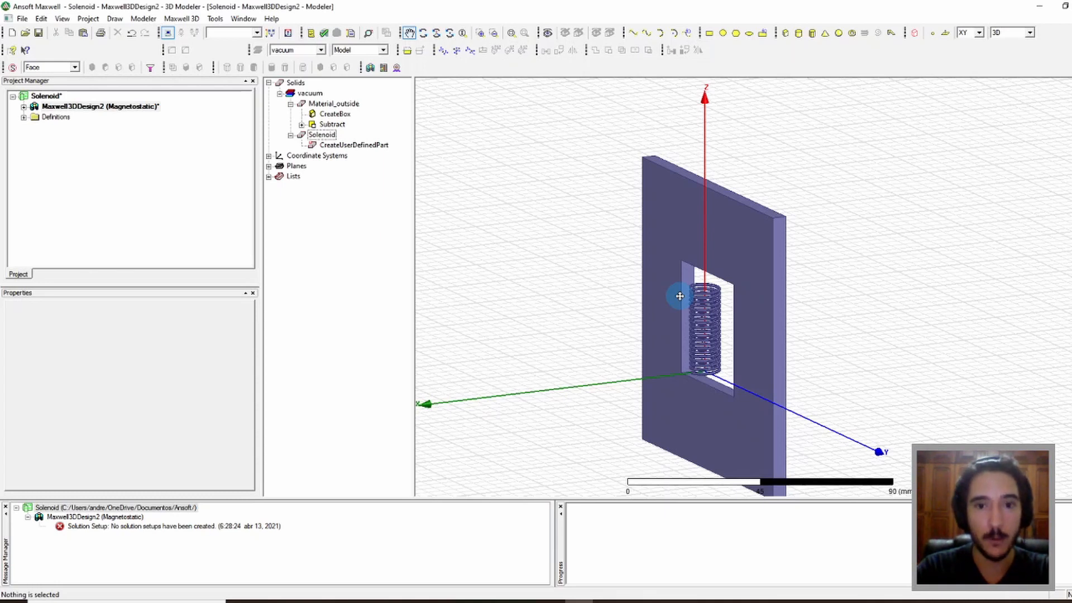
{"action": "scroll", "coordinate": [681, 308], "scroll_direction": "up", "scroll_amount": 4}
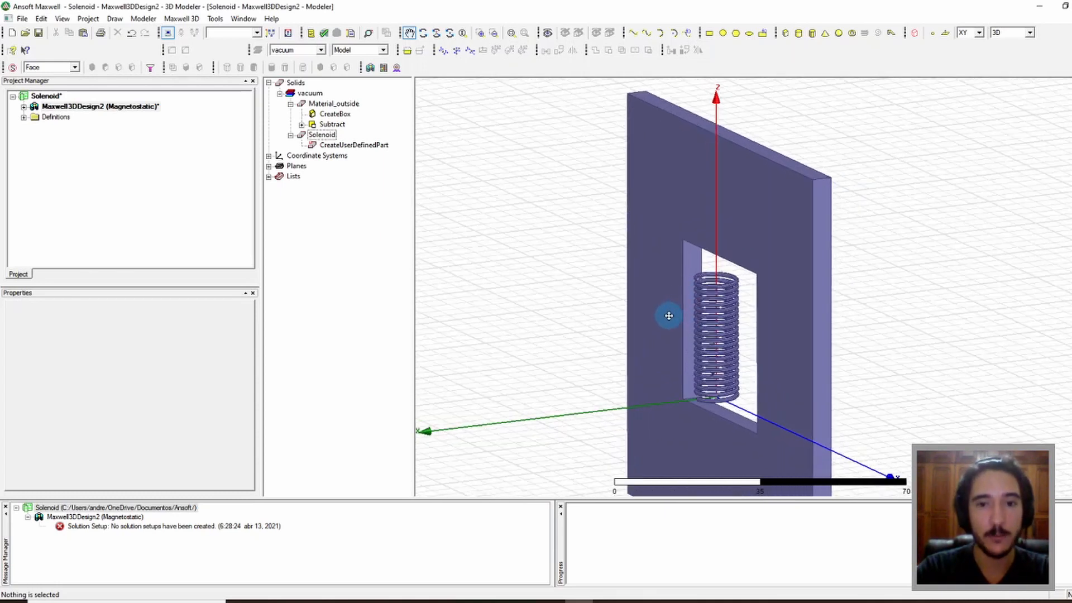
{"action": "scroll", "coordinate": [669, 316], "scroll_direction": "down", "scroll_amount": 2}
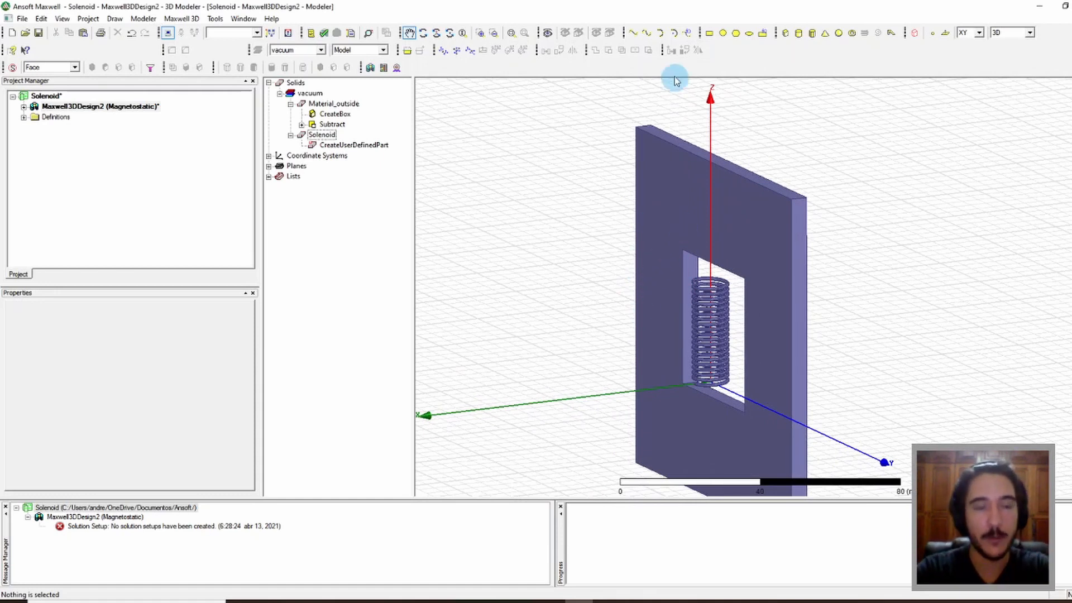
{"action": "scroll", "coordinate": [751, 156], "scroll_direction": "up", "scroll_amount": 3}
{"action": "scroll", "coordinate": [742, 170], "scroll_direction": "down", "scroll_amount": 7}
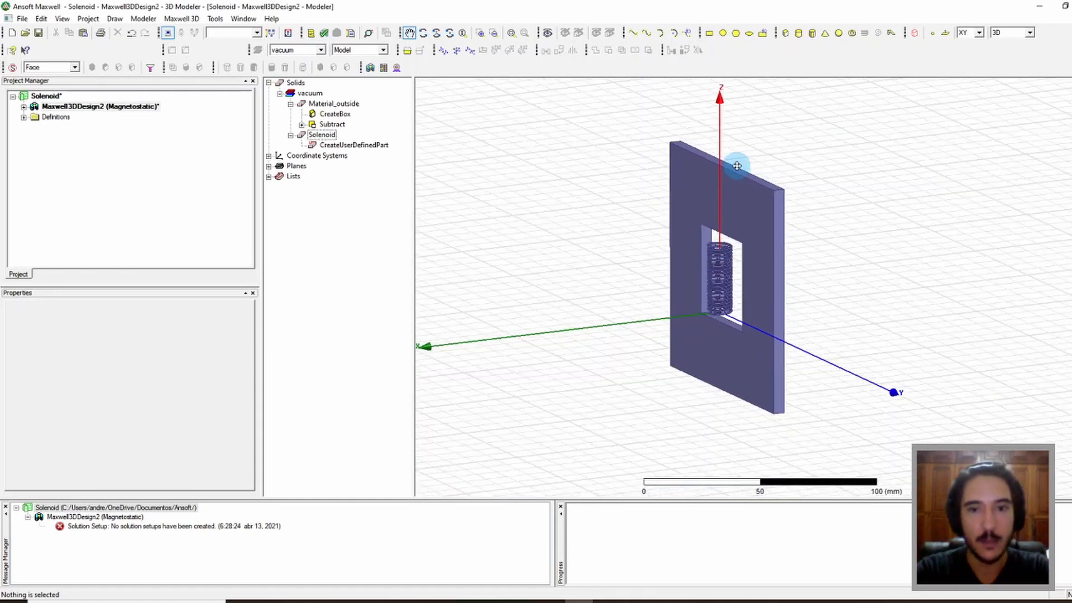
{"action": "scroll", "coordinate": [726, 178], "scroll_direction": "up", "scroll_amount": 3}
{"action": "scroll", "coordinate": [680, 279], "scroll_direction": "up", "scroll_amount": 4}
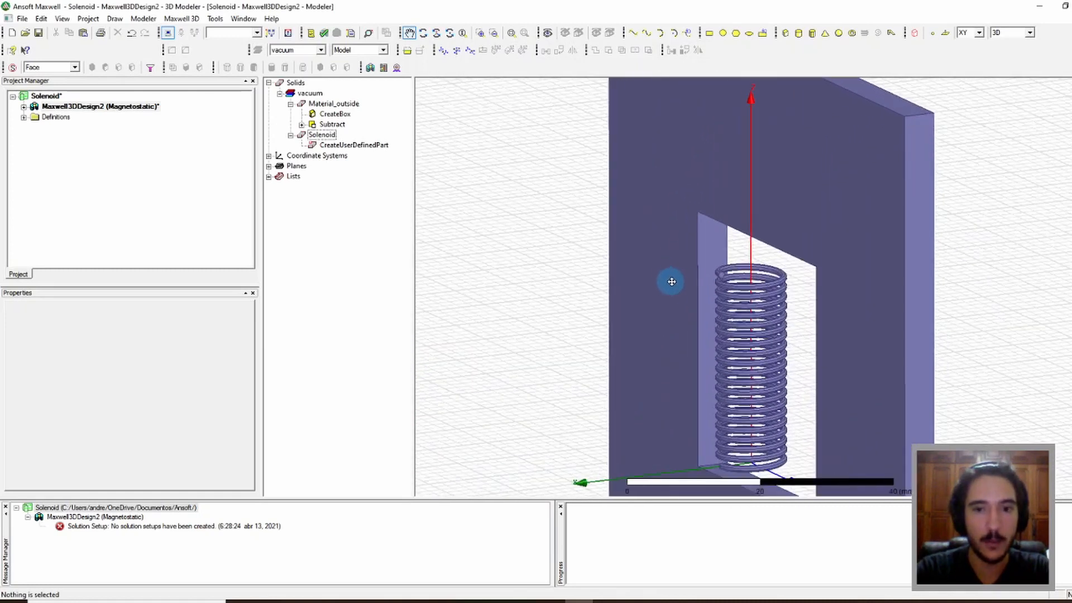
{"action": "scroll", "coordinate": [671, 282], "scroll_direction": "down", "scroll_amount": 2}
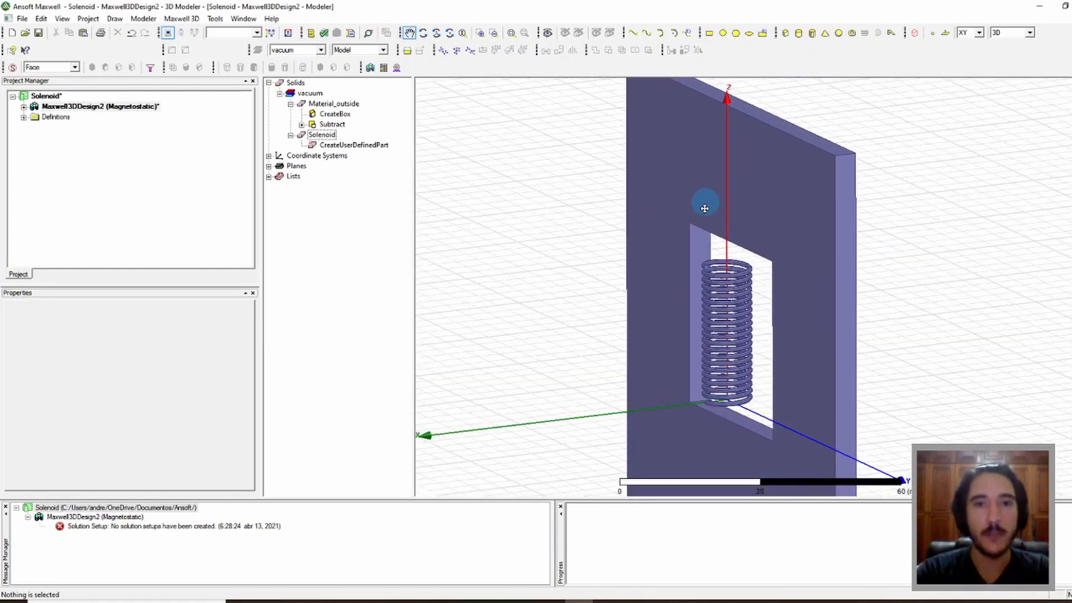
{"action": "scroll", "coordinate": [705, 208], "scroll_direction": "up", "scroll_amount": 10}
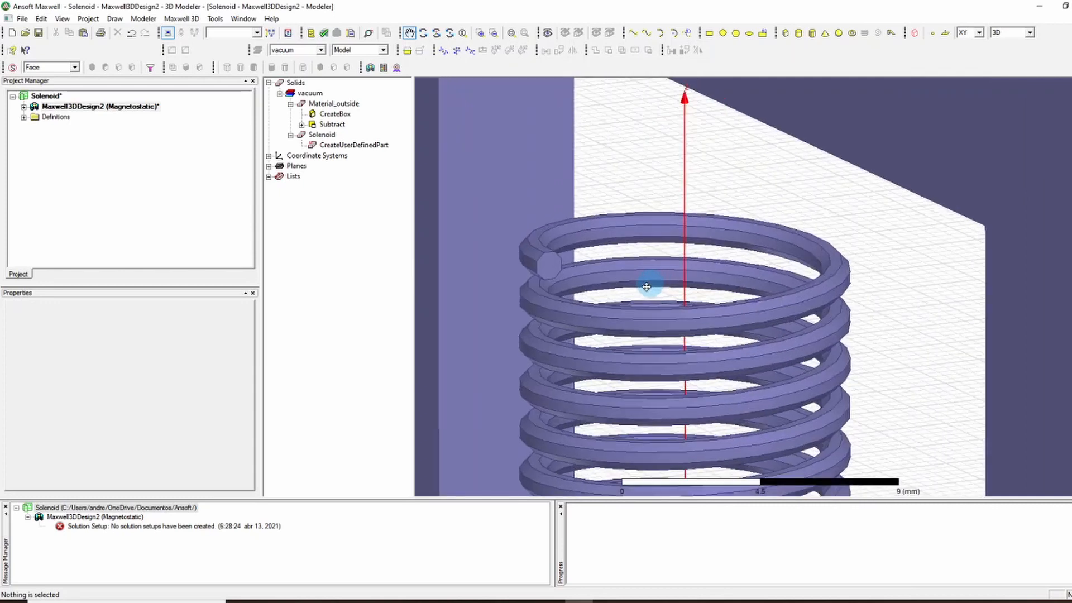
{"action": "left_click_drag", "start_coordinate": [564, 295], "coordinate": [677, 329]}
{"action": "scroll", "coordinate": [685, 310], "scroll_direction": "up", "scroll_amount": 4}
{"action": "scroll", "coordinate": [670, 357], "scroll_direction": "down", "scroll_amount": 2}
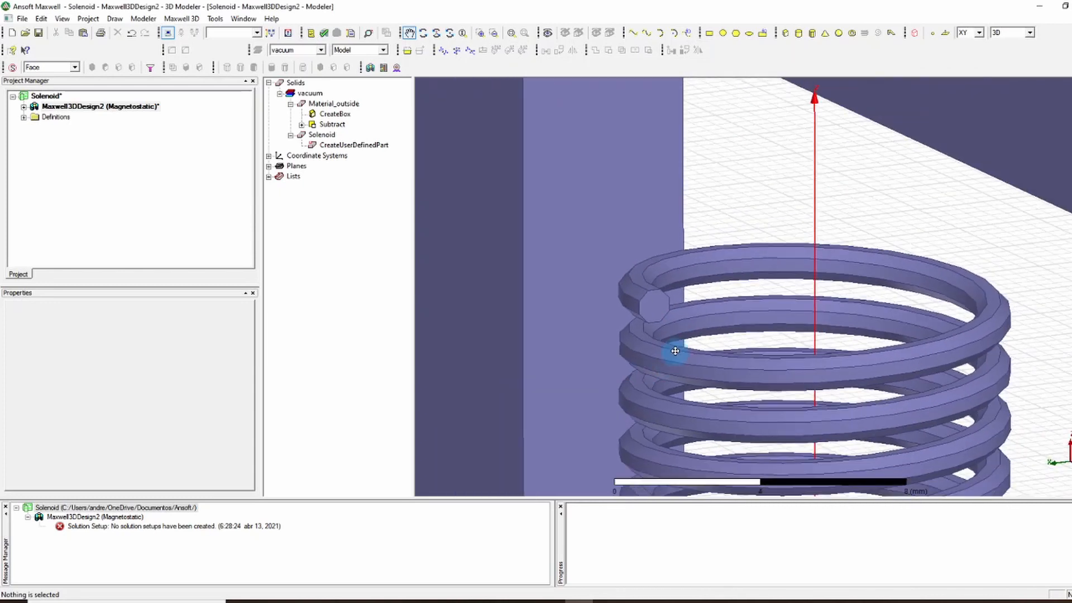
{"action": "scroll", "coordinate": [677, 346], "scroll_direction": "down", "scroll_amount": 5}
{"action": "scroll", "coordinate": [733, 368], "scroll_direction": "up", "scroll_amount": 3}
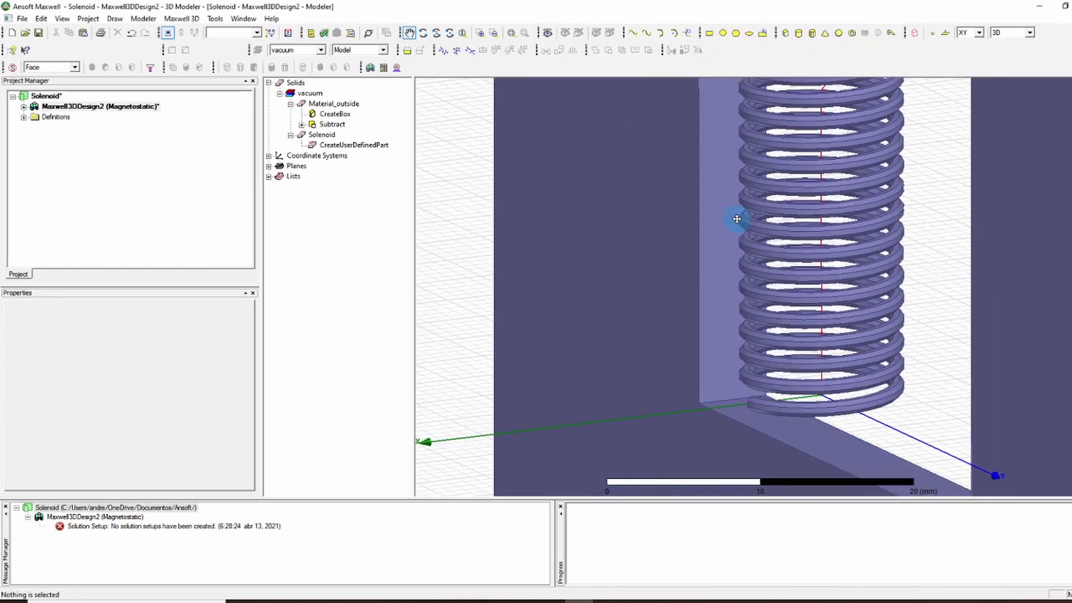
- Draw a two-segment polyline from the solenoid's upper wire-end face centre (5, 0, 30) through (6, 22, 30) to (-2, 18, 30) mm
{"action": "left_click_drag", "start_coordinate": [747, 159], "coordinate": [741, 302]}
{"action": "scroll", "coordinate": [744, 293], "scroll_direction": "up", "scroll_amount": 4}
{"action": "left_click_drag", "start_coordinate": [765, 265], "coordinate": [612, 274]}
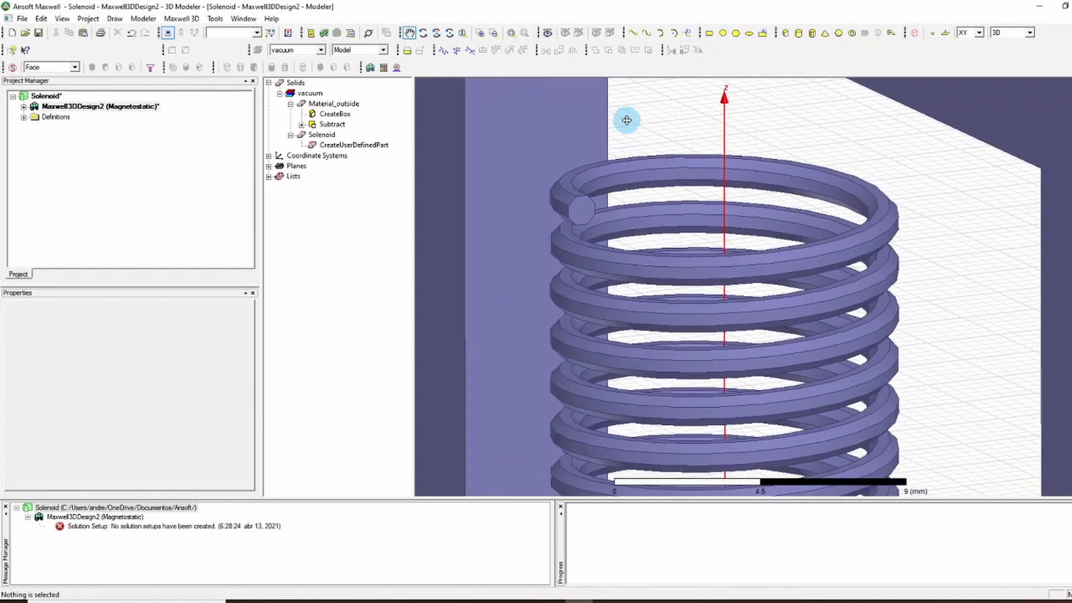
{"action": "left_click", "coordinate": [632, 35]}
{"action": "scroll", "coordinate": [591, 261], "scroll_direction": "up", "scroll_amount": 3}
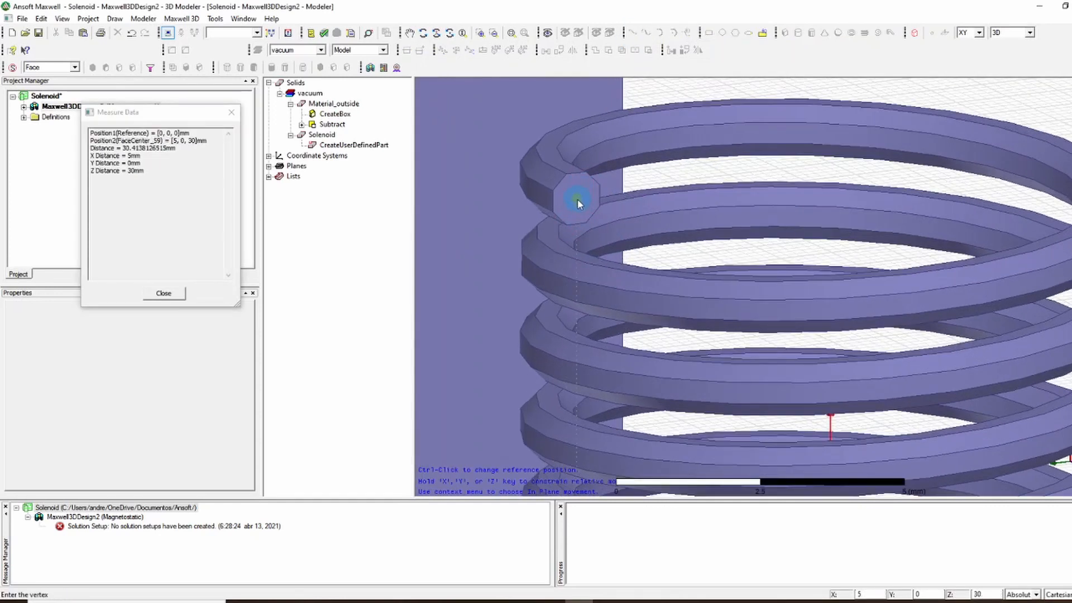
{"action": "left_click", "coordinate": [577, 198]}
{"action": "scroll", "coordinate": [609, 221], "scroll_direction": "down", "scroll_amount": 5}
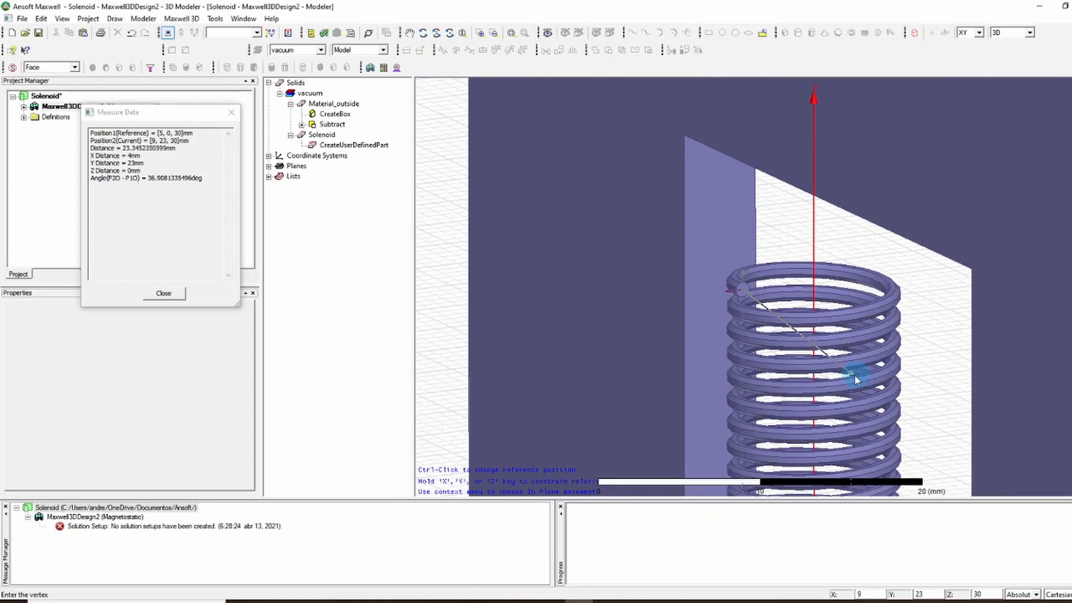
{"action": "scroll", "coordinate": [854, 374], "scroll_direction": "down", "scroll_amount": 2}
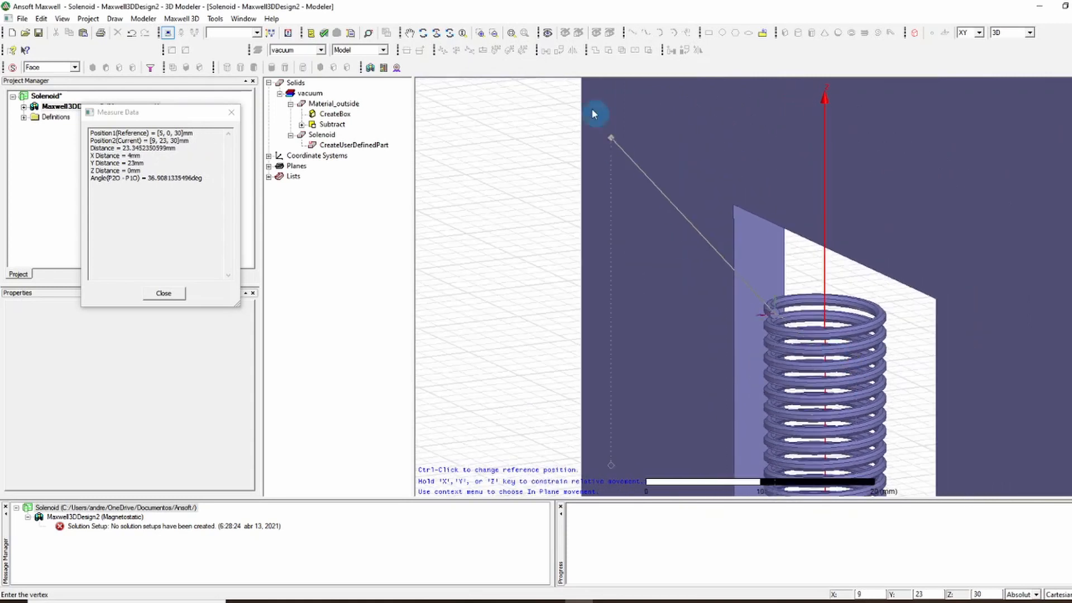
{"action": "left_click", "coordinate": [874, 368]}
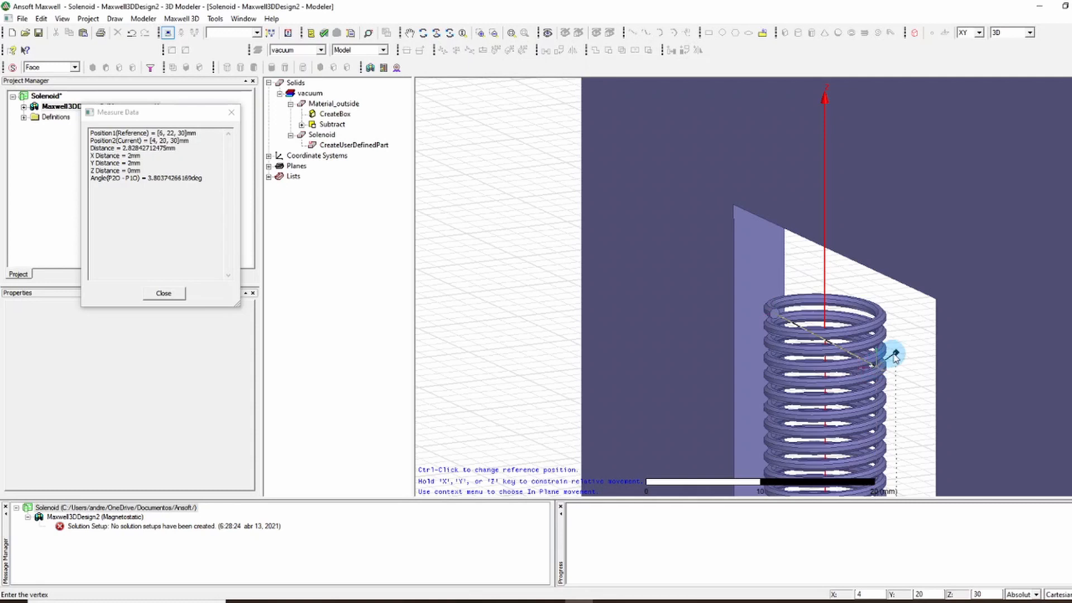
{"action": "left_click", "coordinate": [935, 349]}
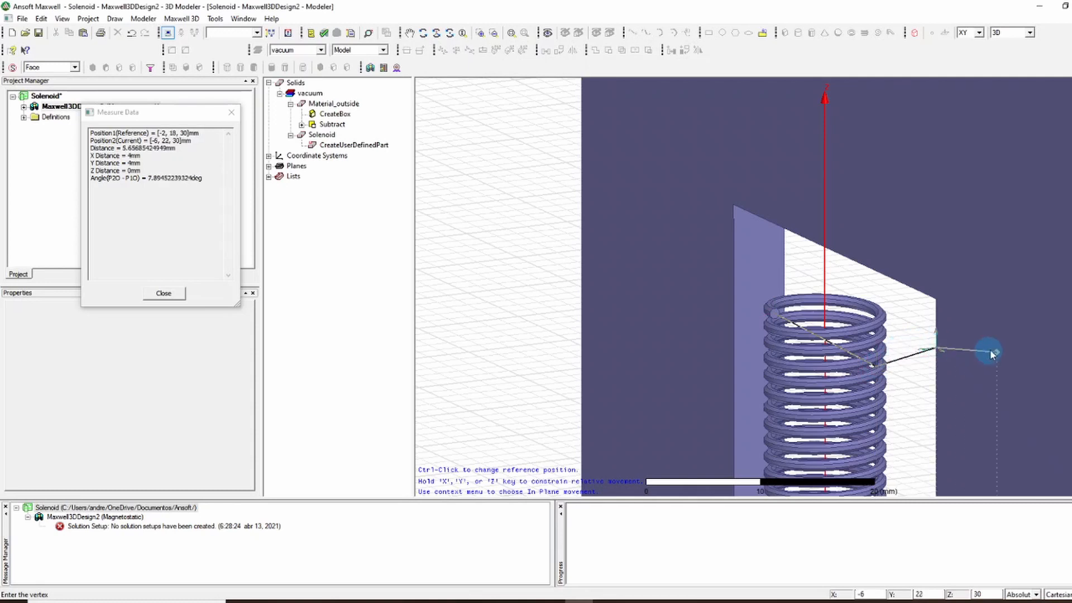
{"action": "right_click", "coordinate": [919, 313]}
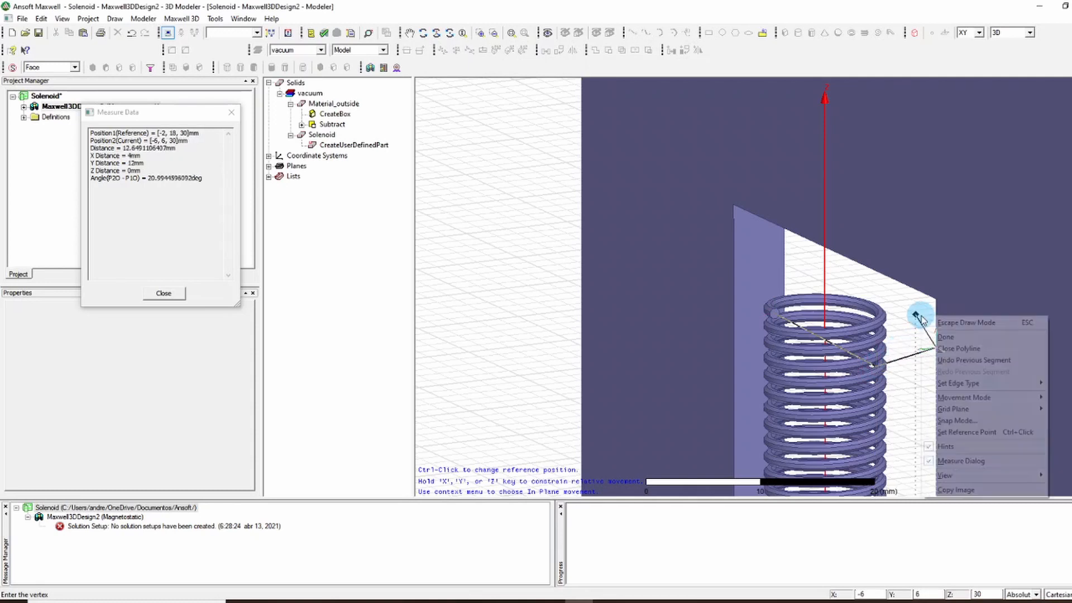
{"action": "left_click", "coordinate": [947, 339]}
{"action": "scroll", "coordinate": [916, 349], "scroll_direction": "down", "scroll_amount": 2}
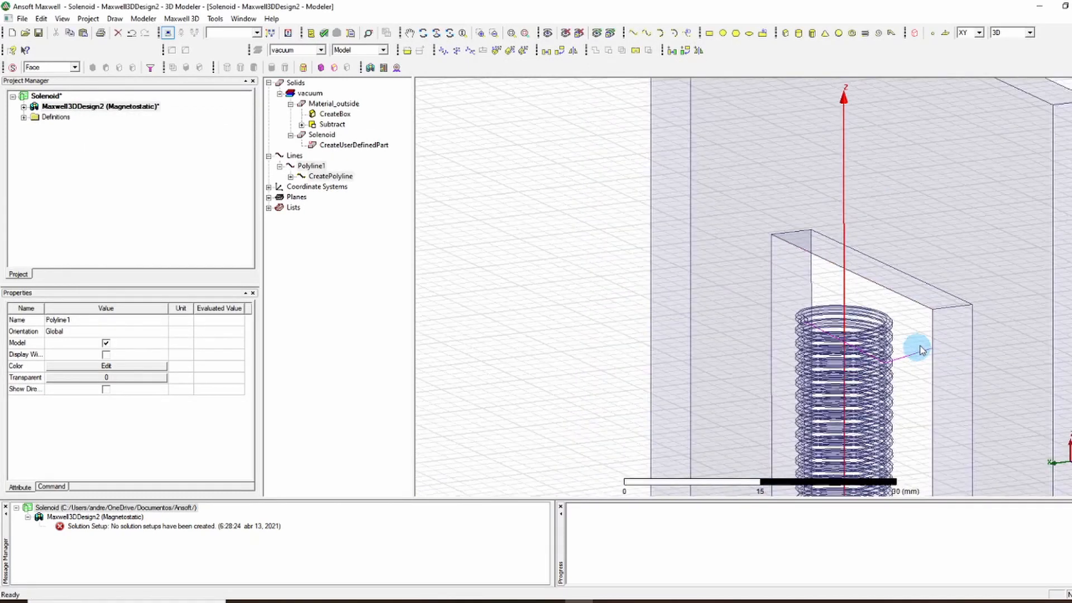
- Inspect the polyline at the solenoid's upper end and the area around the solenoid's lower end
{"action": "scroll", "coordinate": [905, 357], "scroll_direction": "up", "scroll_amount": 2}
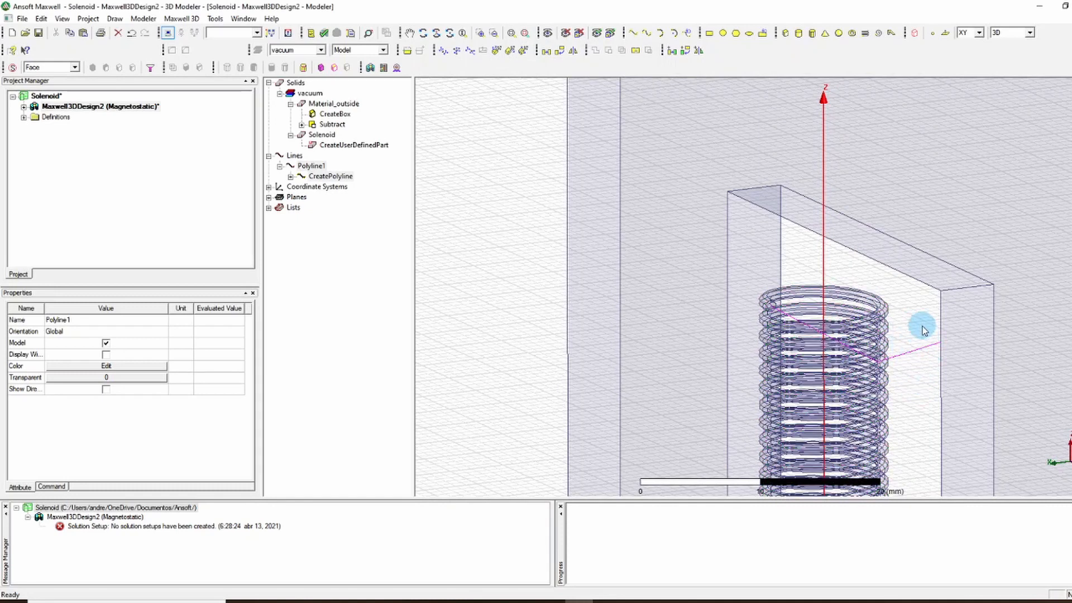
{"action": "scroll", "coordinate": [918, 357], "scroll_direction": "down", "scroll_amount": 5}
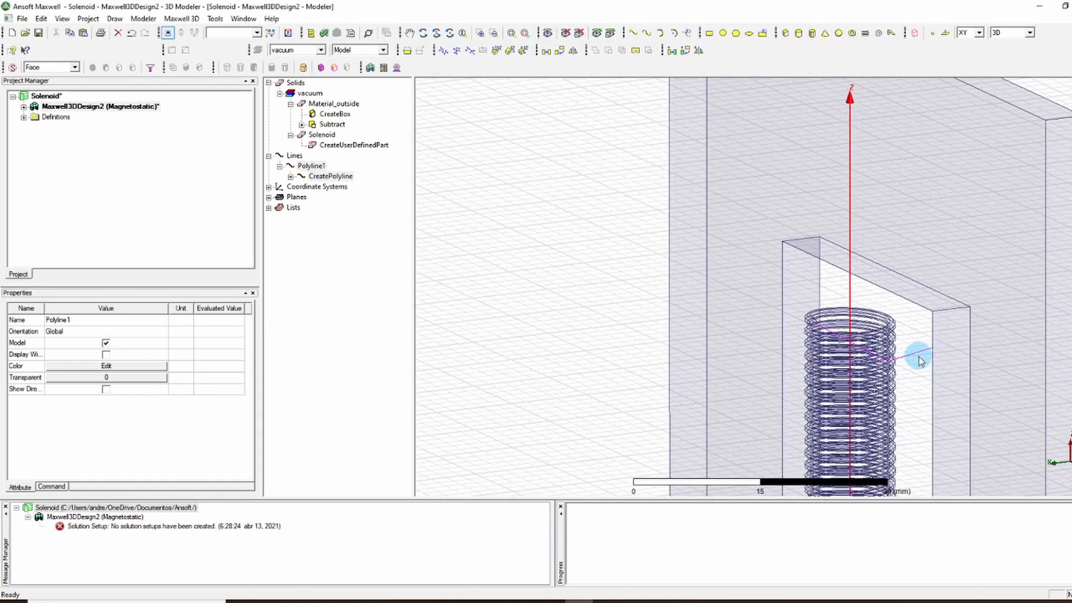
{"action": "left_click", "coordinate": [409, 32]}
{"action": "left_click_drag", "start_coordinate": [702, 376], "coordinate": [632, 135]}
{"action": "scroll", "coordinate": [749, 311], "scroll_direction": "up", "scroll_amount": 8}
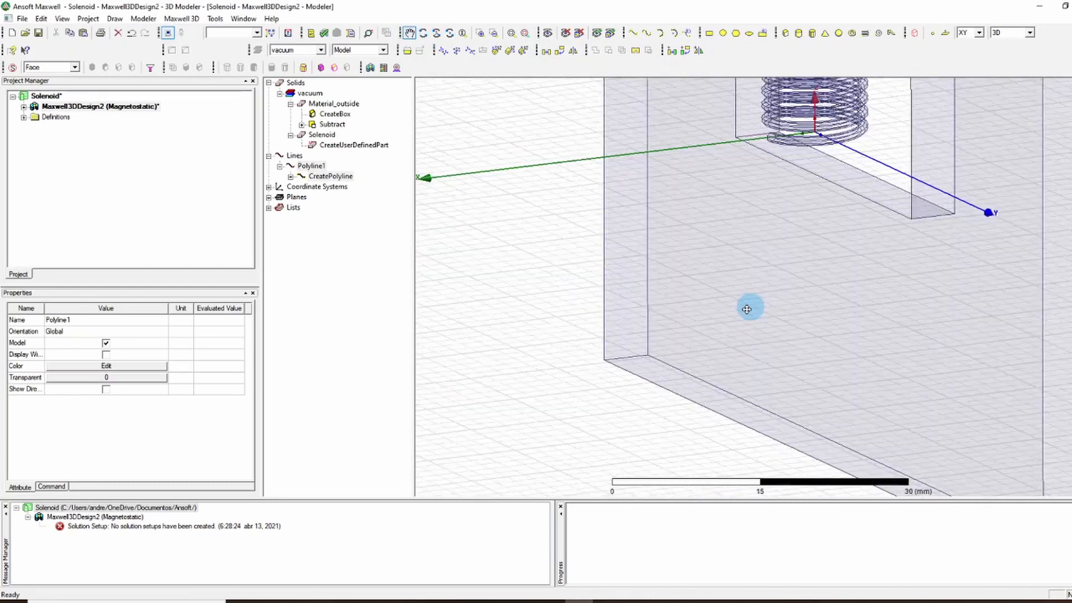
- Draw a two-segment polyline from the solenoid's lower wire-end face centre (5, 0, 0), finishing at about (3.2, -2.2, 0) mm
{"action": "scroll", "coordinate": [847, 348], "scroll_direction": "up", "scroll_amount": 3}
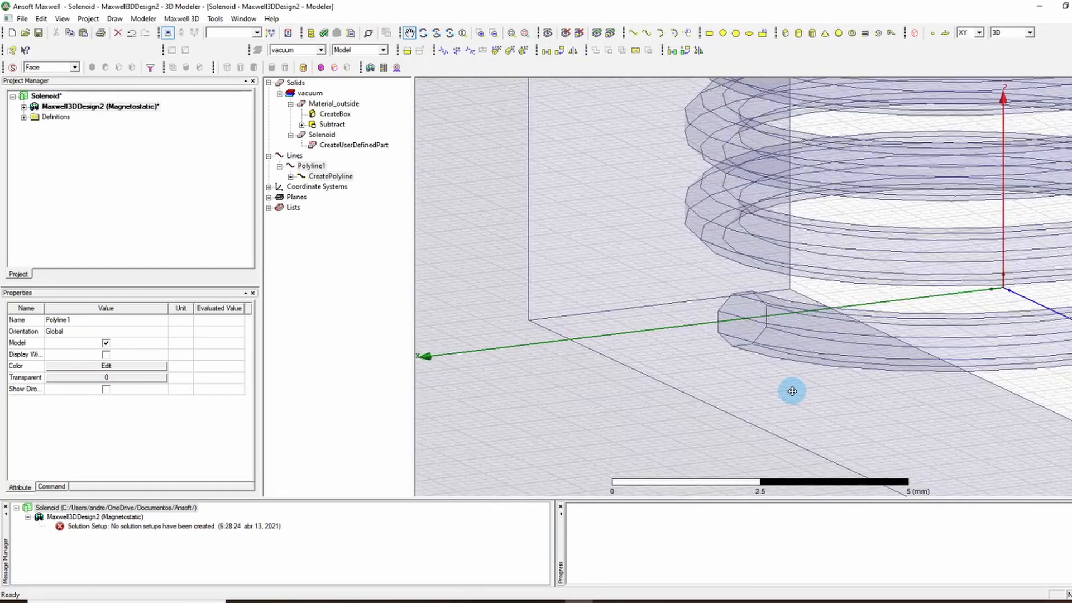
{"action": "middle_click_drag", "start_coordinate": [760, 399], "coordinate": [725, 371]}
{"action": "scroll", "coordinate": [725, 373], "scroll_direction": "up", "scroll_amount": 2}
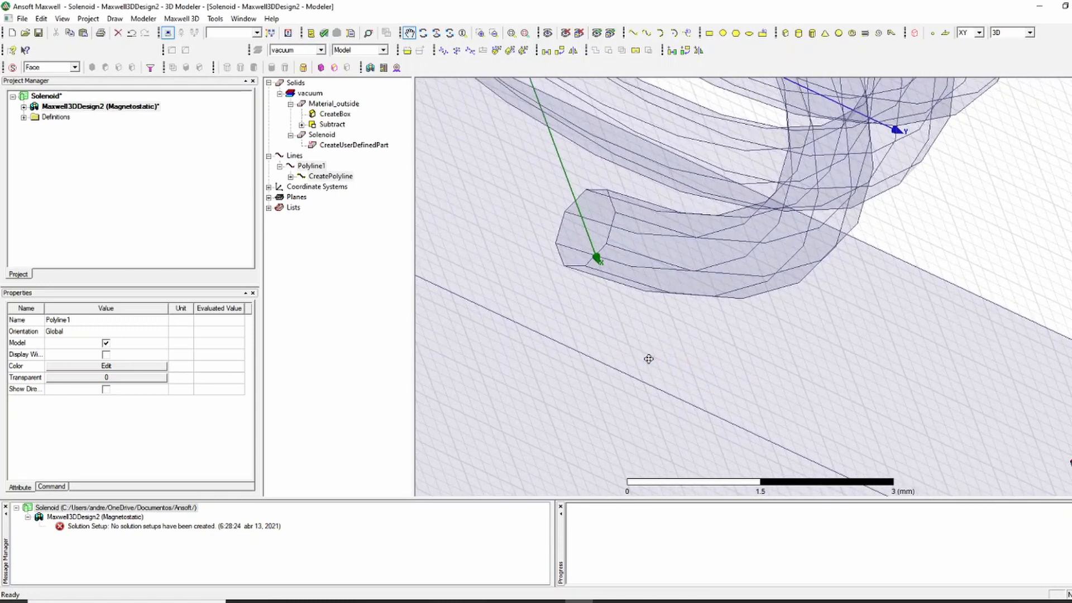
{"action": "left_click_drag", "start_coordinate": [523, 159], "coordinate": [589, 206]}
{"action": "left_click", "coordinate": [634, 35]}
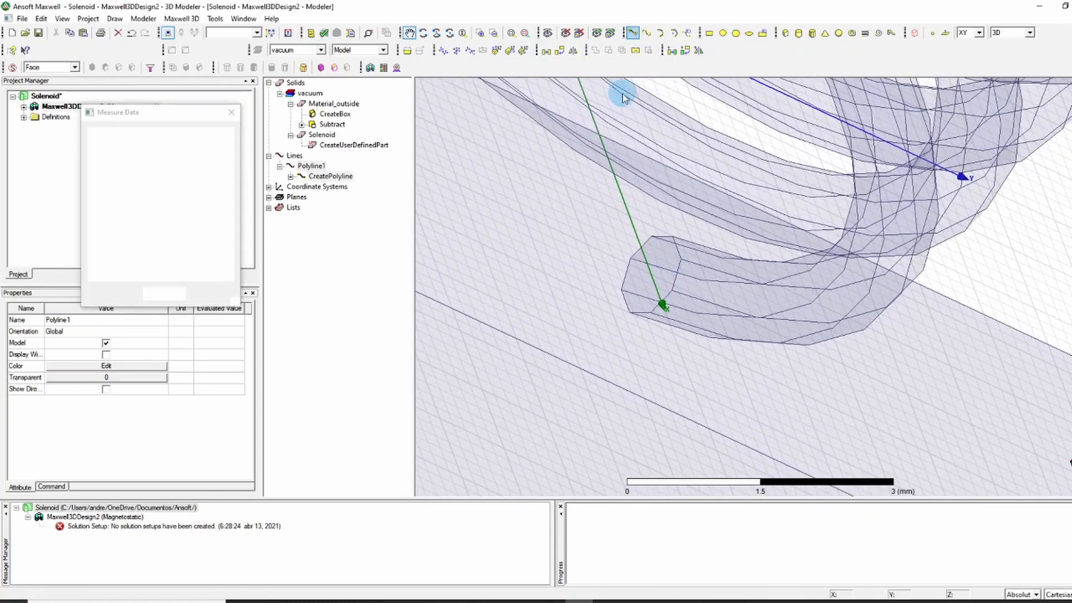
{"action": "left_click", "coordinate": [657, 280]}
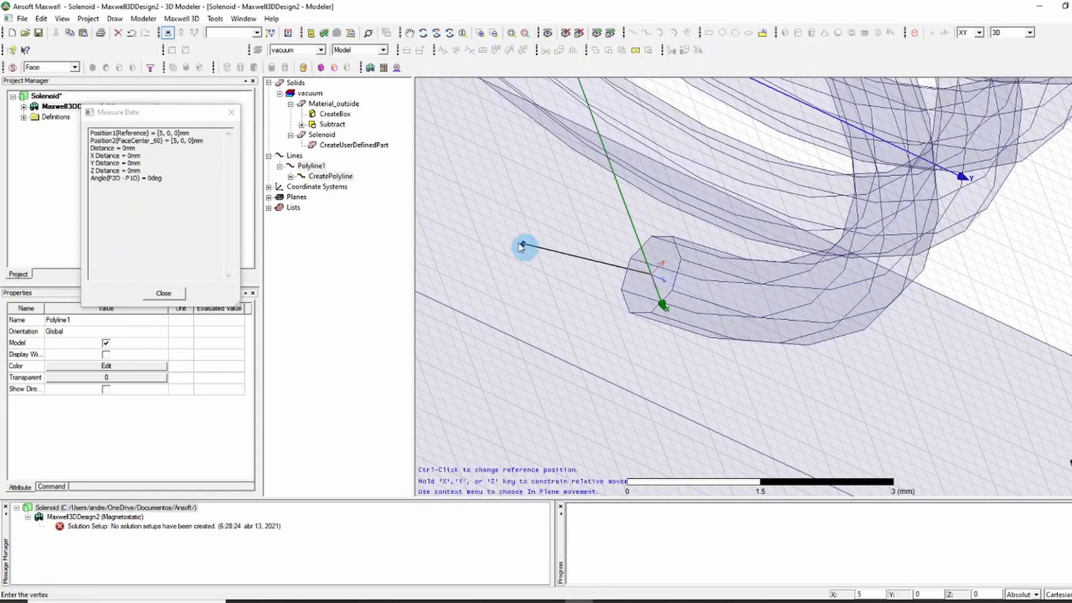
{"action": "left_click", "coordinate": [474, 221]}
{"action": "left_click", "coordinate": [472, 104]}
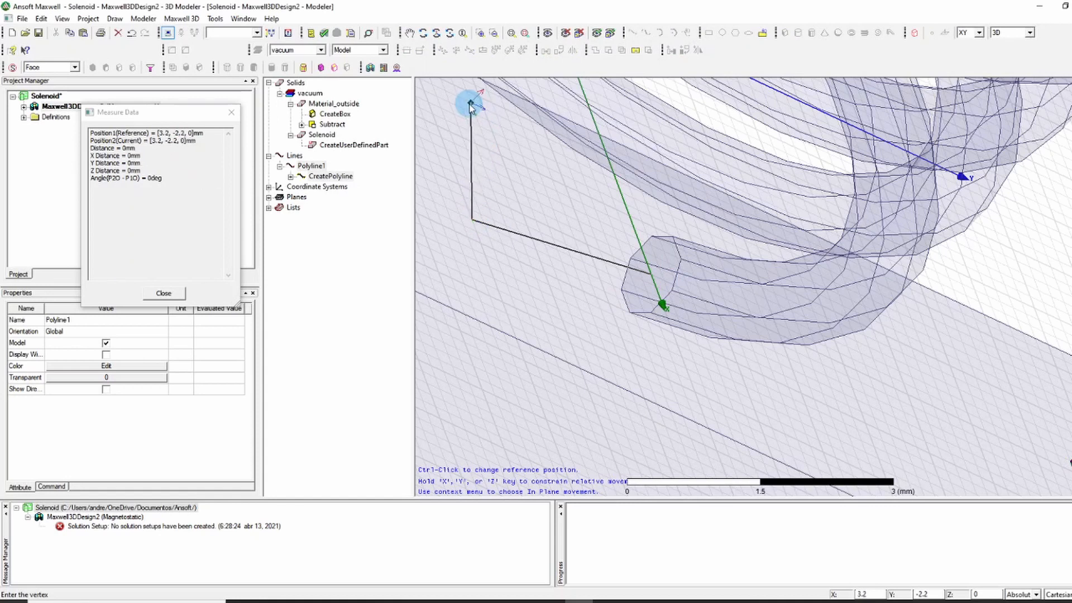
{"action": "right_click", "coordinate": [504, 166]}
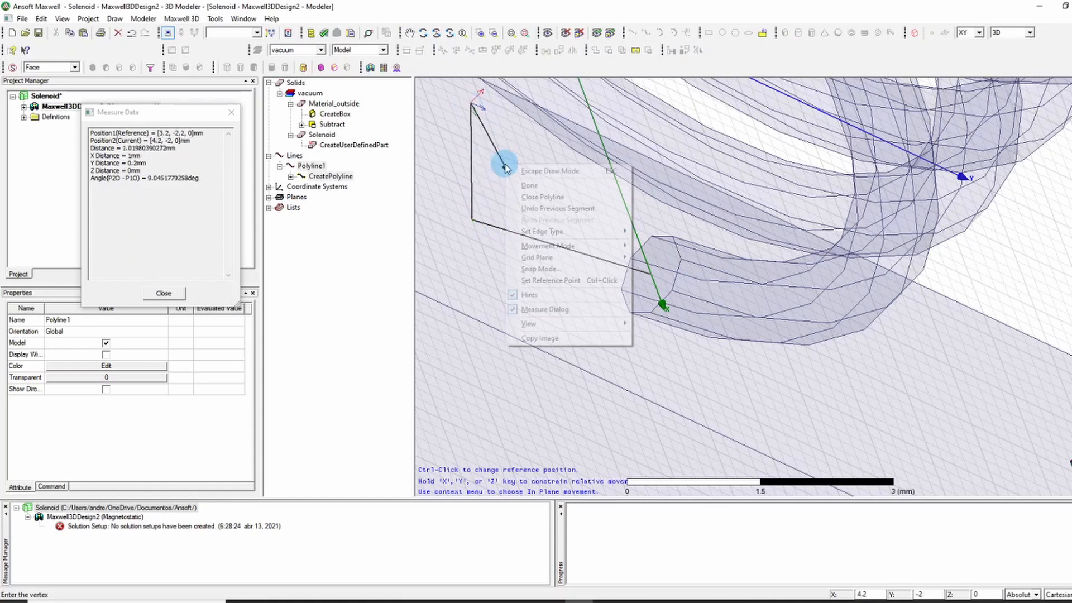
{"action": "left_click", "coordinate": [534, 190]}
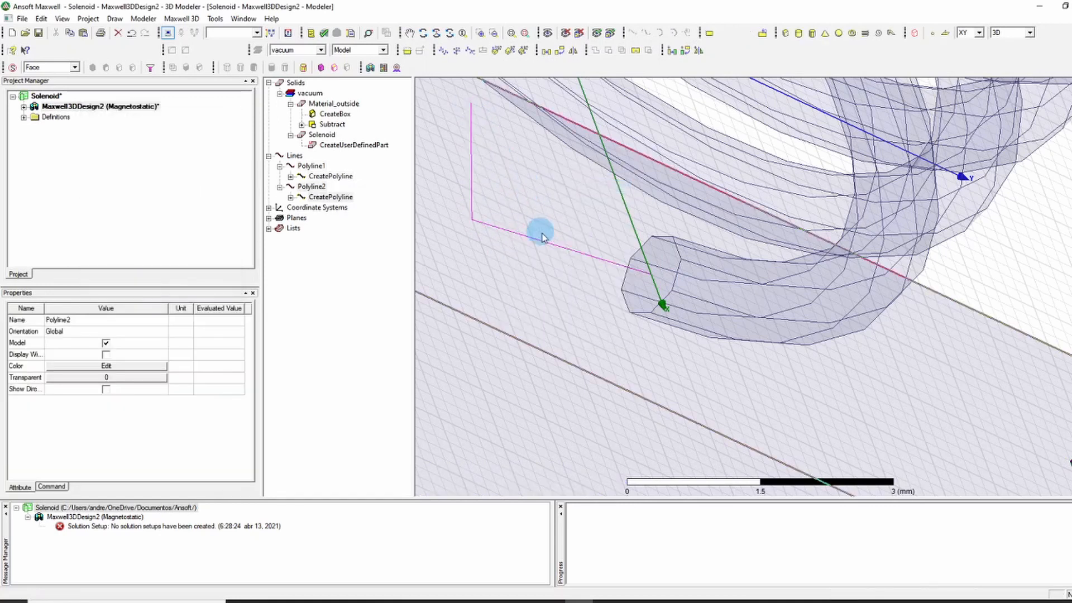
- Examine both polylines at the solenoid's ends in relation to the plate's rectangular opening
{"action": "scroll", "coordinate": [652, 213], "scroll_direction": "down", "scroll_amount": 3}
{"action": "scroll", "coordinate": [658, 215], "scroll_direction": "down", "scroll_amount": 5}
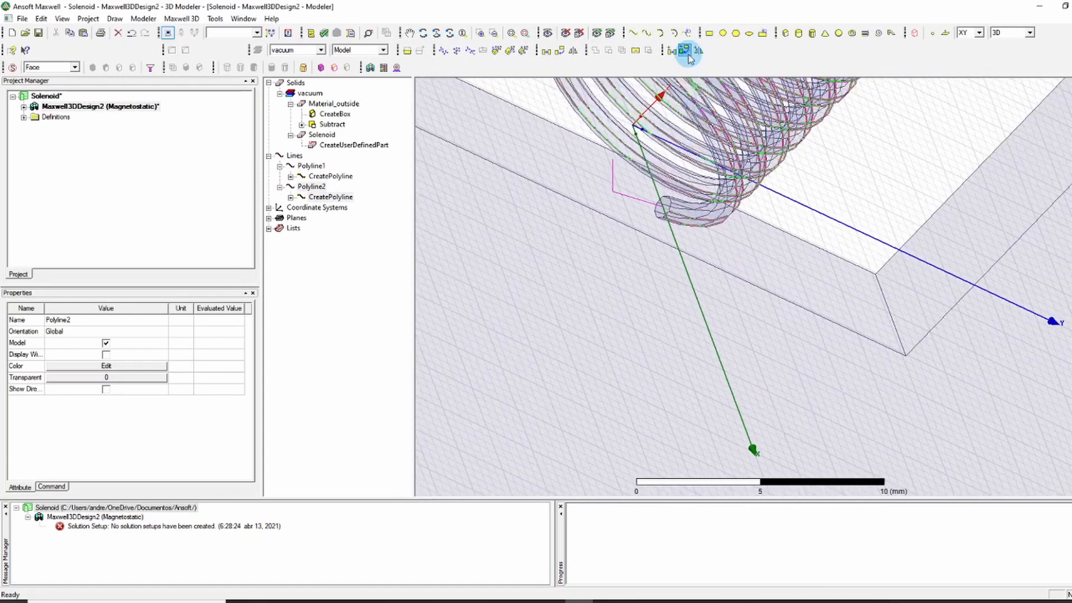
{"action": "left_click", "coordinate": [409, 33]}
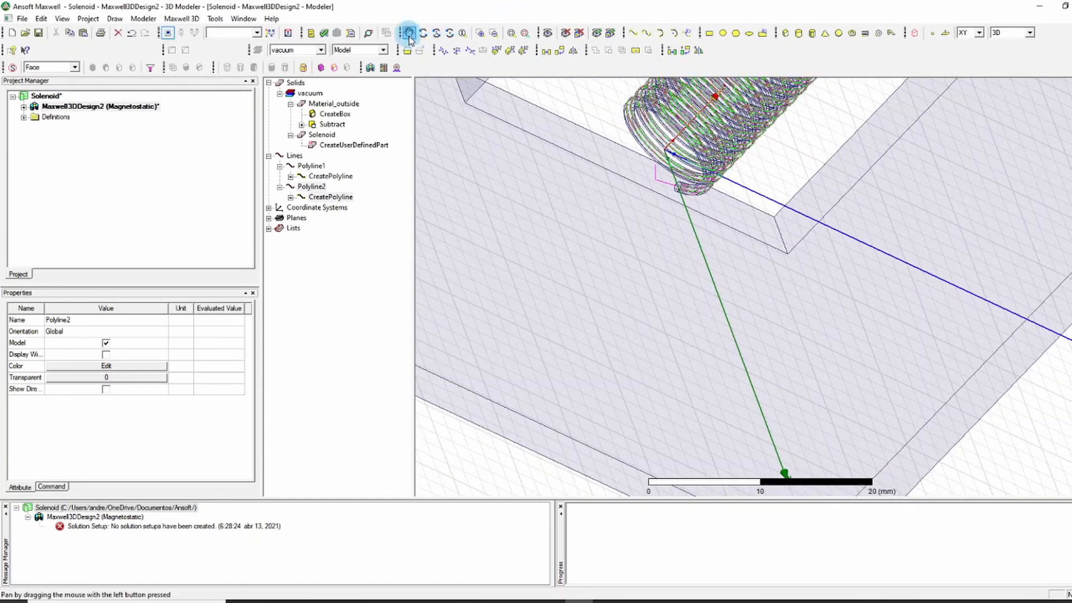
{"action": "left_click_drag", "start_coordinate": [682, 186], "coordinate": [610, 388]}
{"action": "scroll", "coordinate": [631, 281], "scroll_direction": "down", "scroll_amount": 3}
{"action": "scroll", "coordinate": [632, 279], "scroll_direction": "down", "scroll_amount": 3}
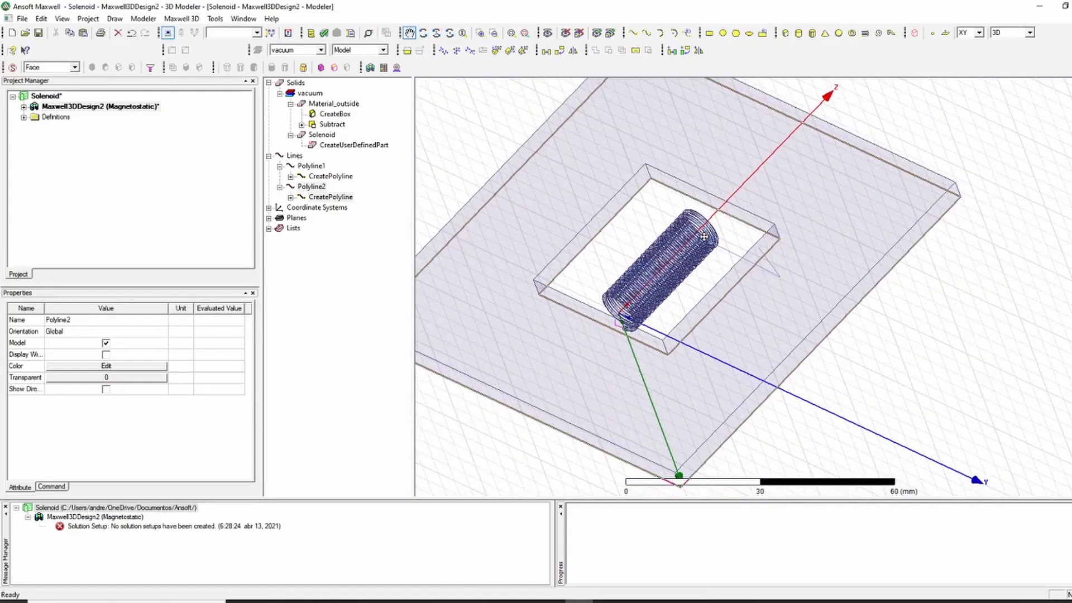
{"action": "left_click", "coordinate": [422, 33]}
{"action": "left_click_drag", "start_coordinate": [720, 225], "coordinate": [644, 294]}
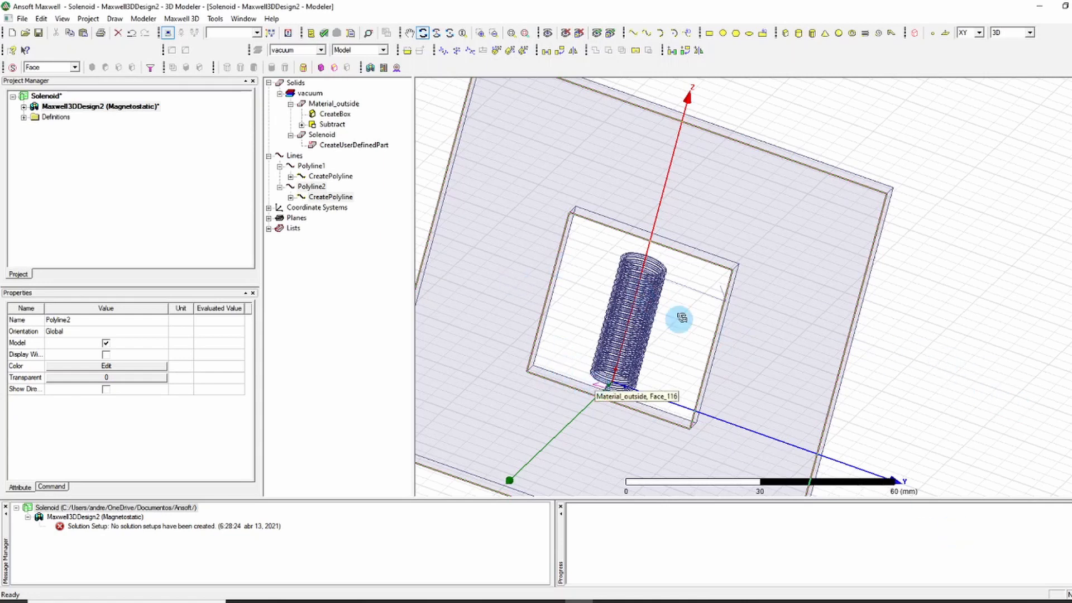
{"action": "left_click_drag", "start_coordinate": [680, 314], "coordinate": [618, 327]}
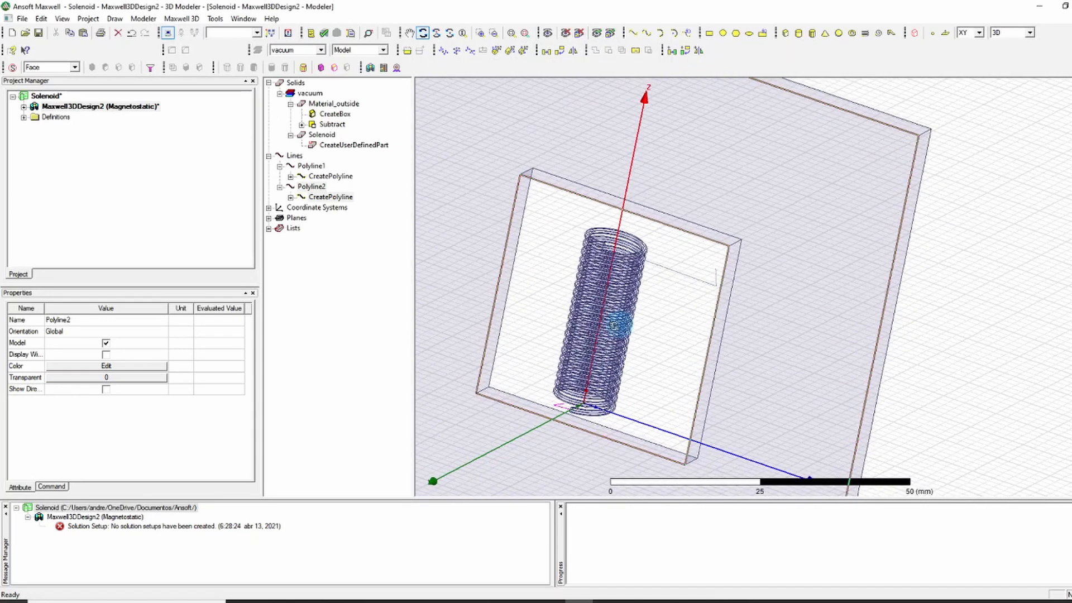
- Rename the polyline at the solenoid's upper end as Cpath_up
{"action": "double_click", "coordinate": [302, 166]}
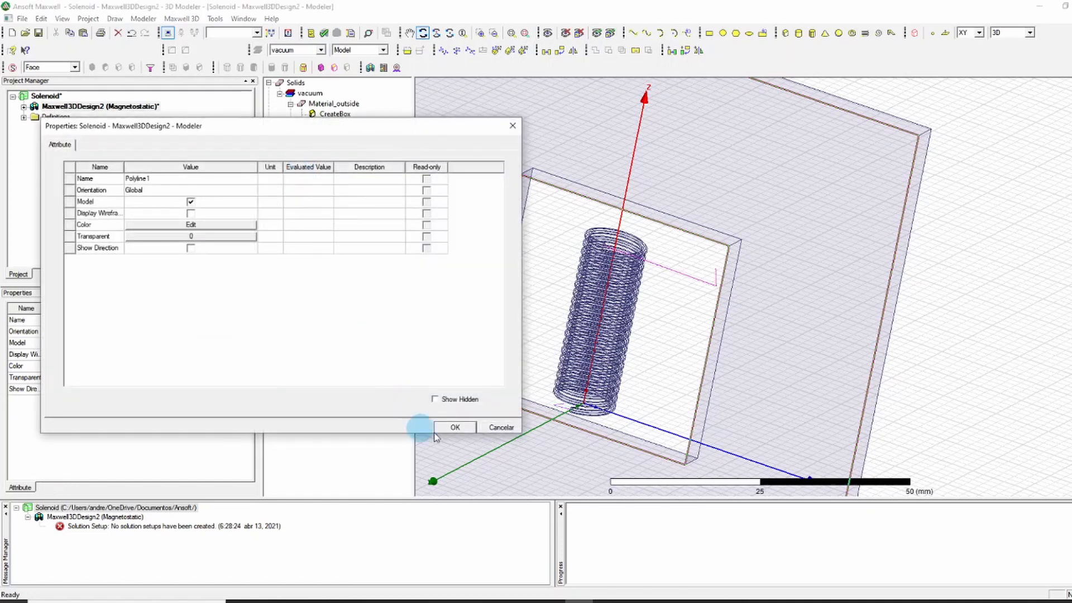
{"action": "left_click", "coordinate": [162, 179]}
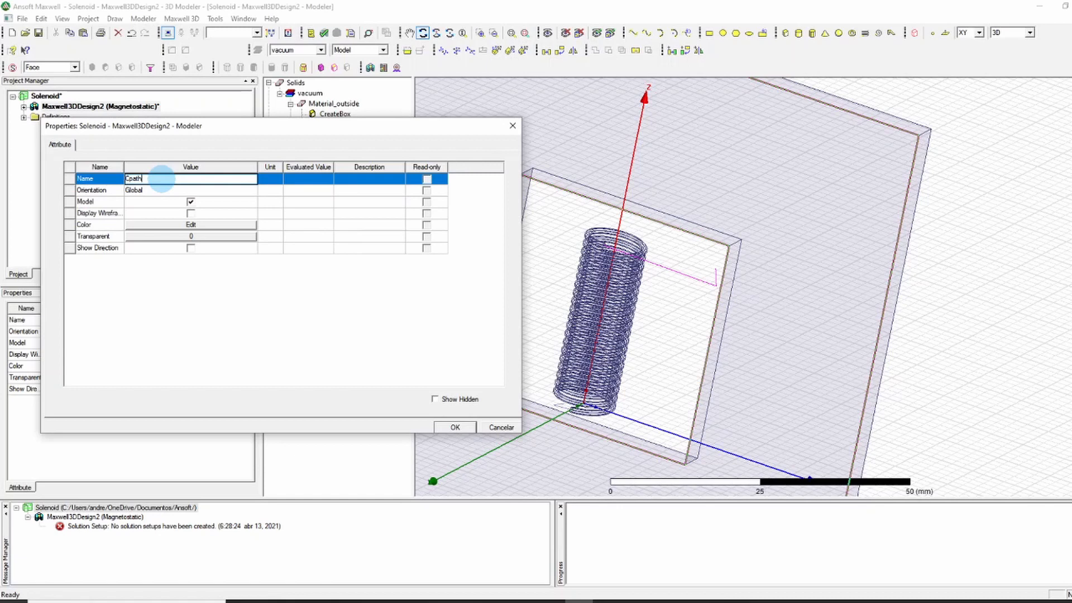
{"action": "key", "text": "Return"}
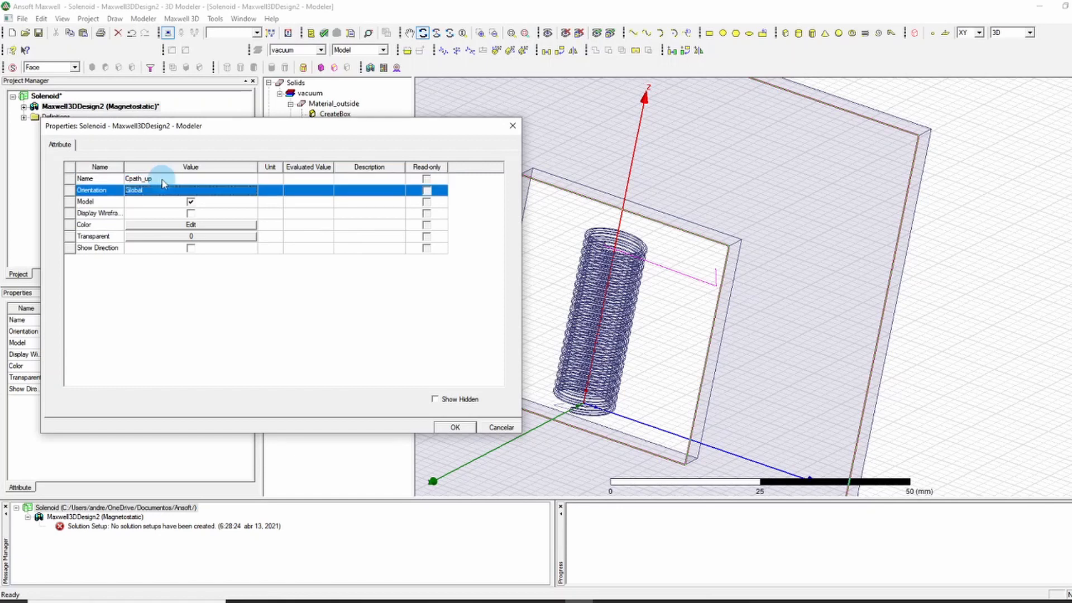
{"action": "left_click", "coordinate": [454, 426]}
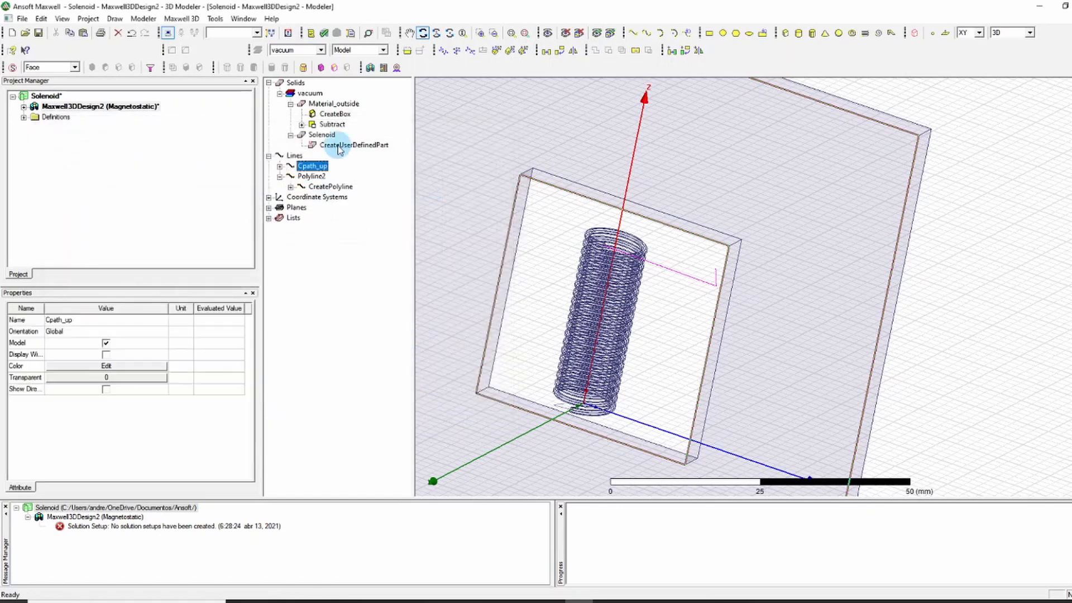
- Rename the polyline at the solenoid's lower end as Cpath_down
{"action": "double_click", "coordinate": [310, 176]}
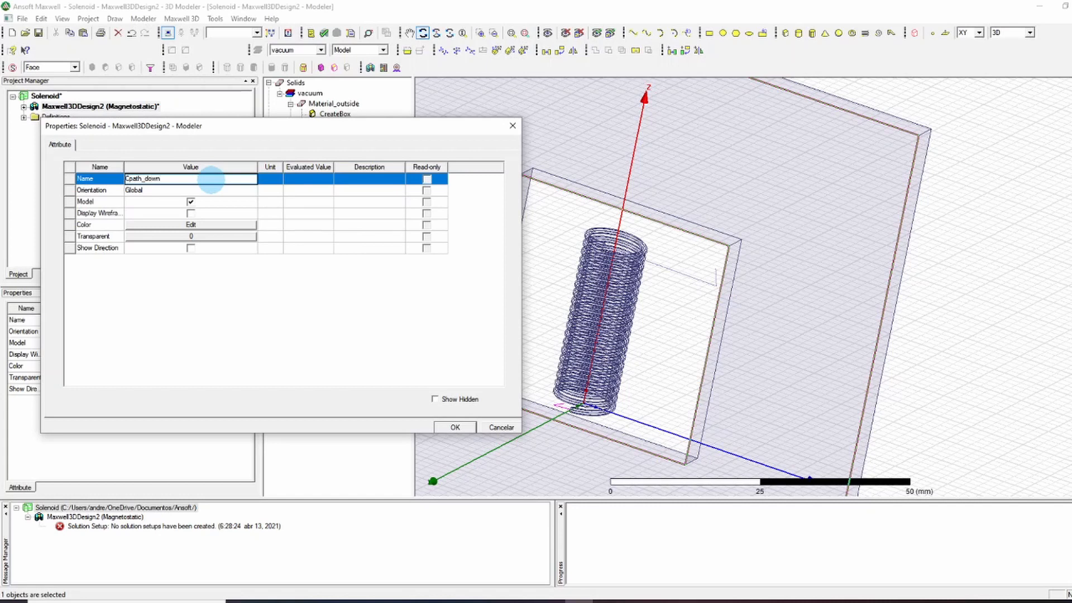
{"action": "key", "text": "Tab"}
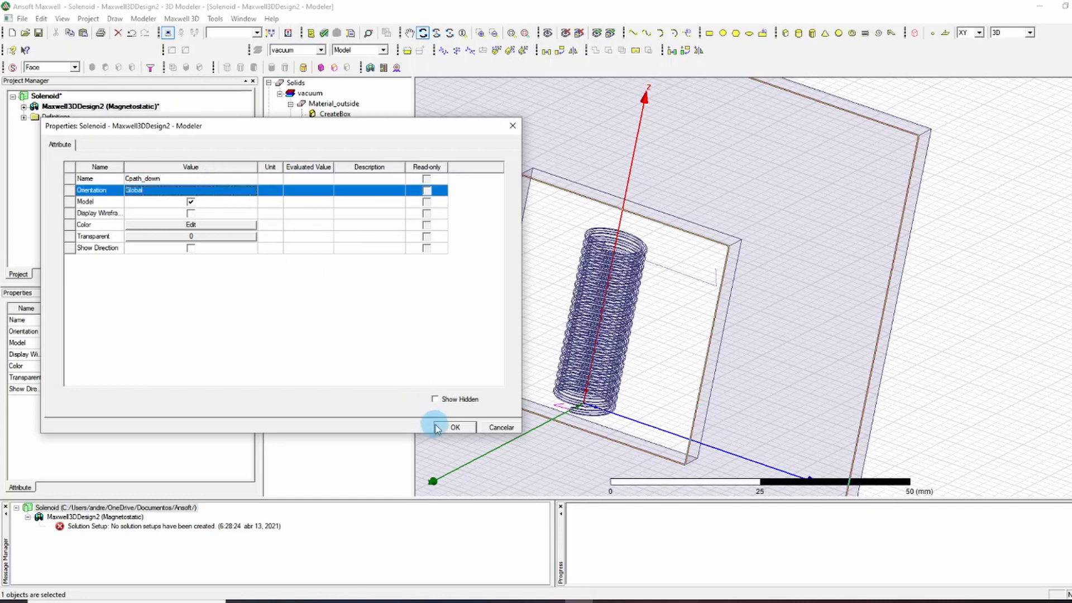
{"action": "left_click", "coordinate": [455, 427]}
- Examine the upper wire path and identify the two line segments that make up Cpath_up
{"action": "left_click_drag", "start_coordinate": [559, 357], "coordinate": [476, 240]}
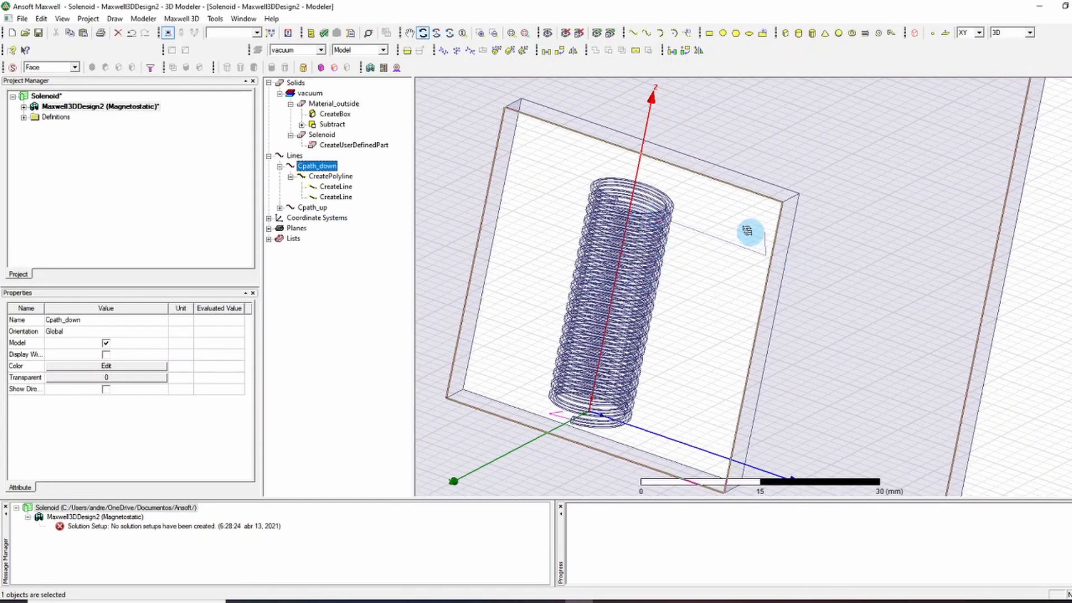
{"action": "left_click_drag", "start_coordinate": [766, 248], "coordinate": [685, 241]}
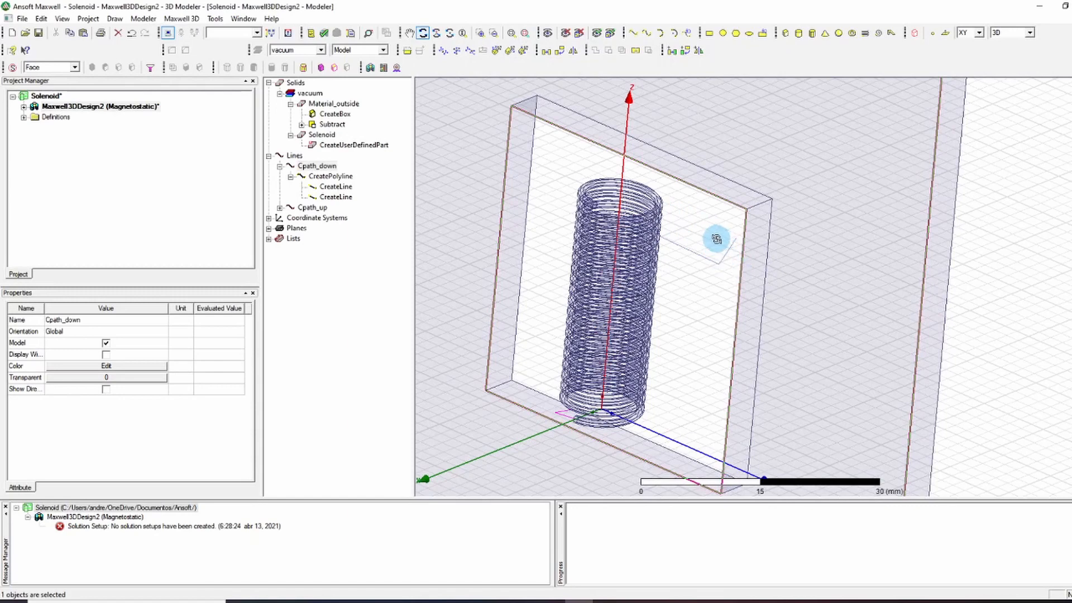
{"action": "scroll", "coordinate": [710, 246], "scroll_direction": "up", "scroll_amount": 5}
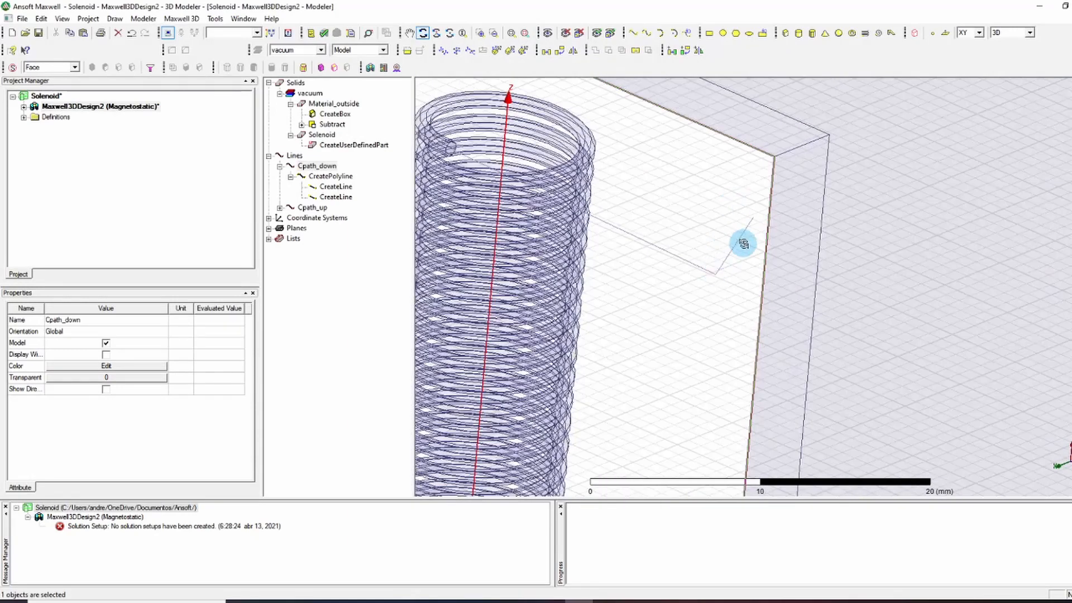
{"action": "scroll", "coordinate": [723, 196], "scroll_direction": "down", "scroll_amount": 3}
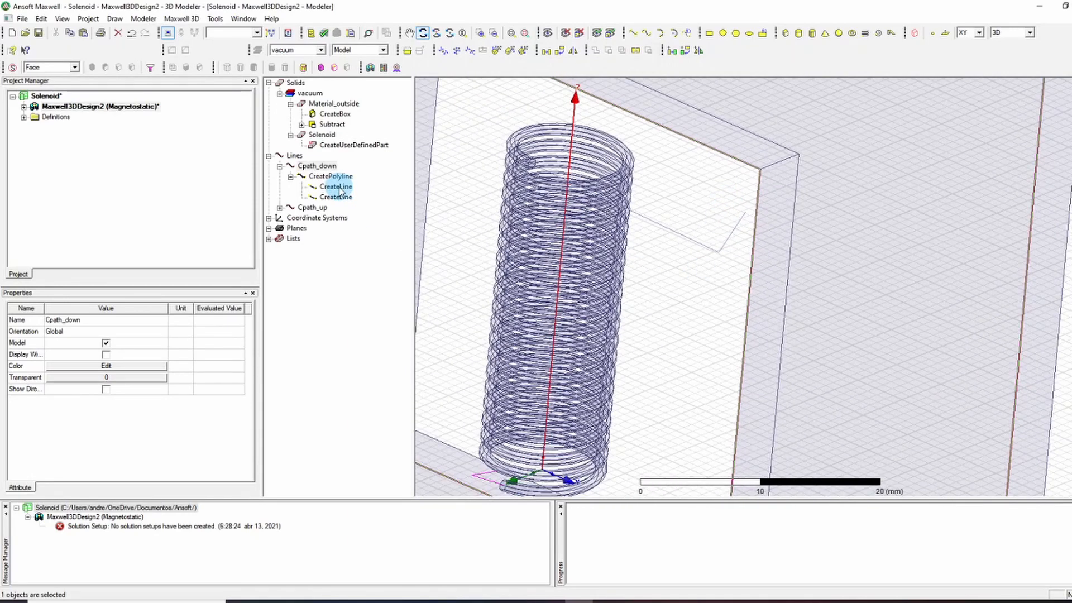
{"action": "left_click", "coordinate": [280, 167]}
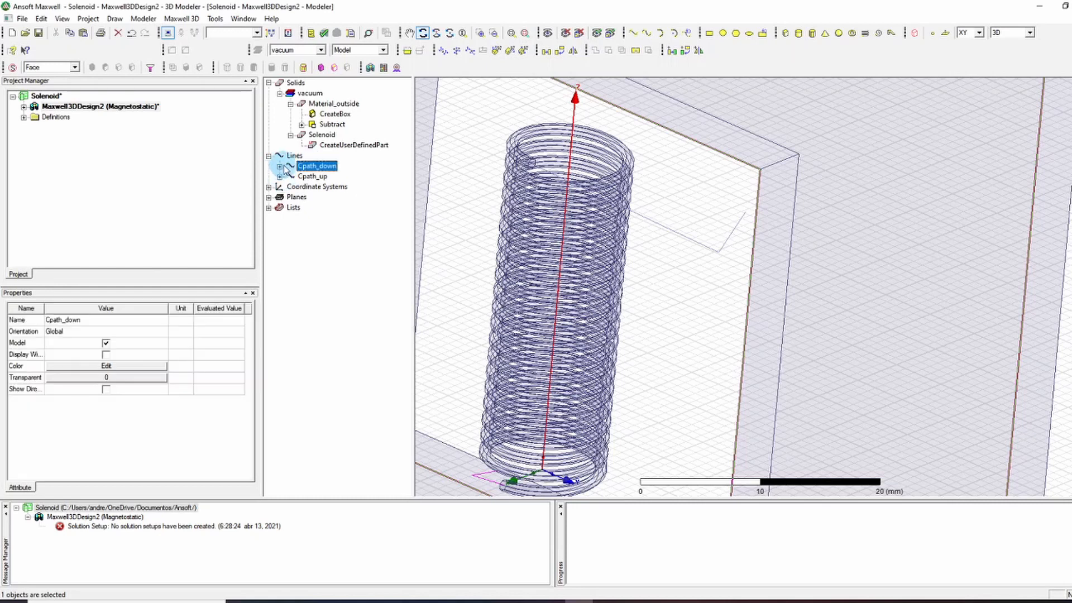
{"action": "left_click", "coordinate": [280, 177]}
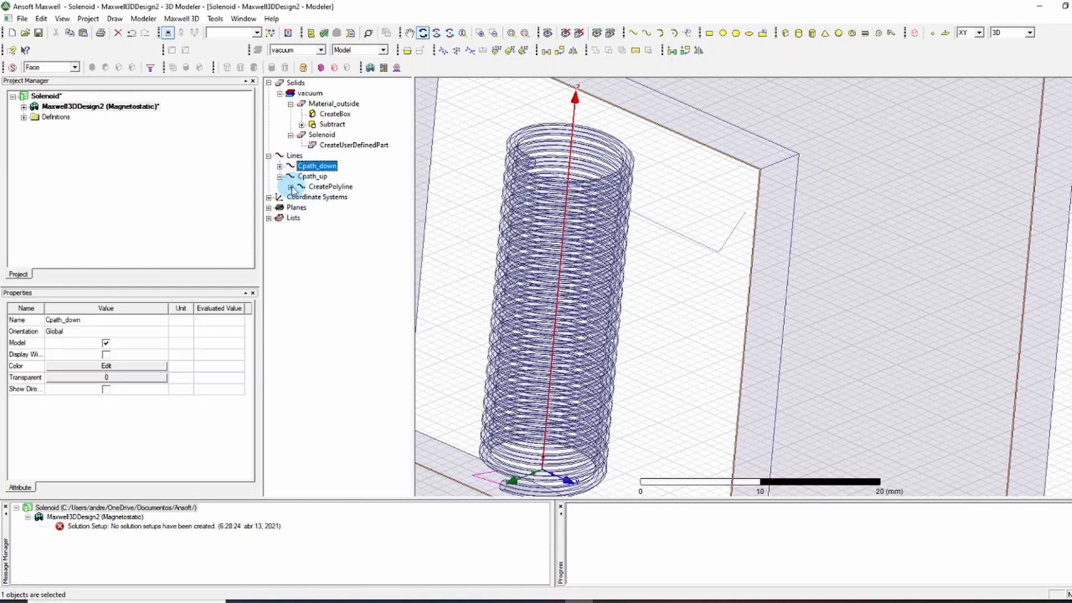
{"action": "left_click", "coordinate": [291, 188]}
{"action": "left_click", "coordinate": [327, 198]}
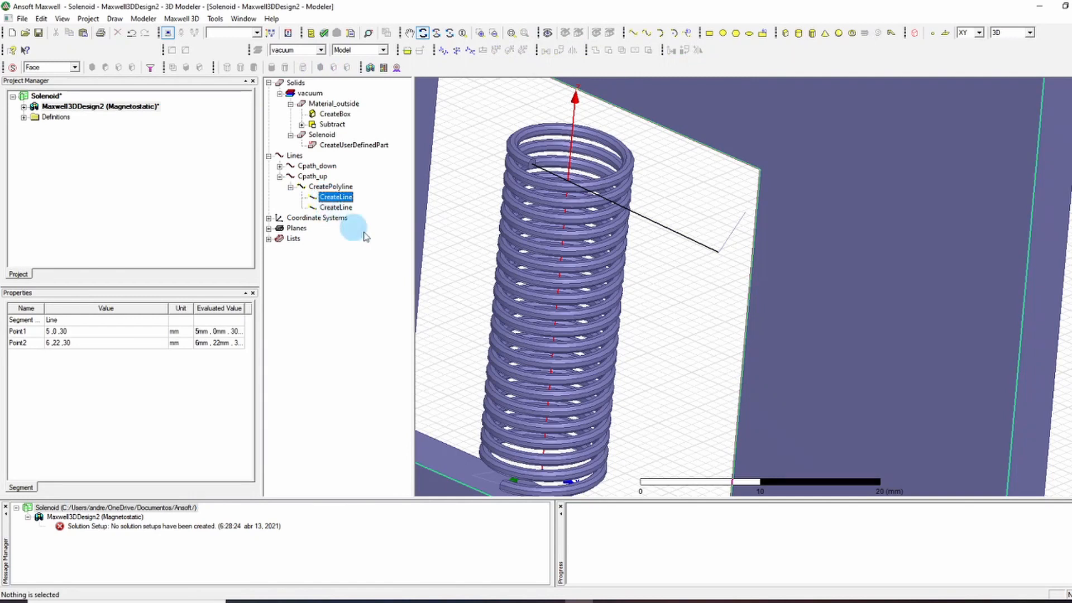
{"action": "left_click", "coordinate": [337, 208]}
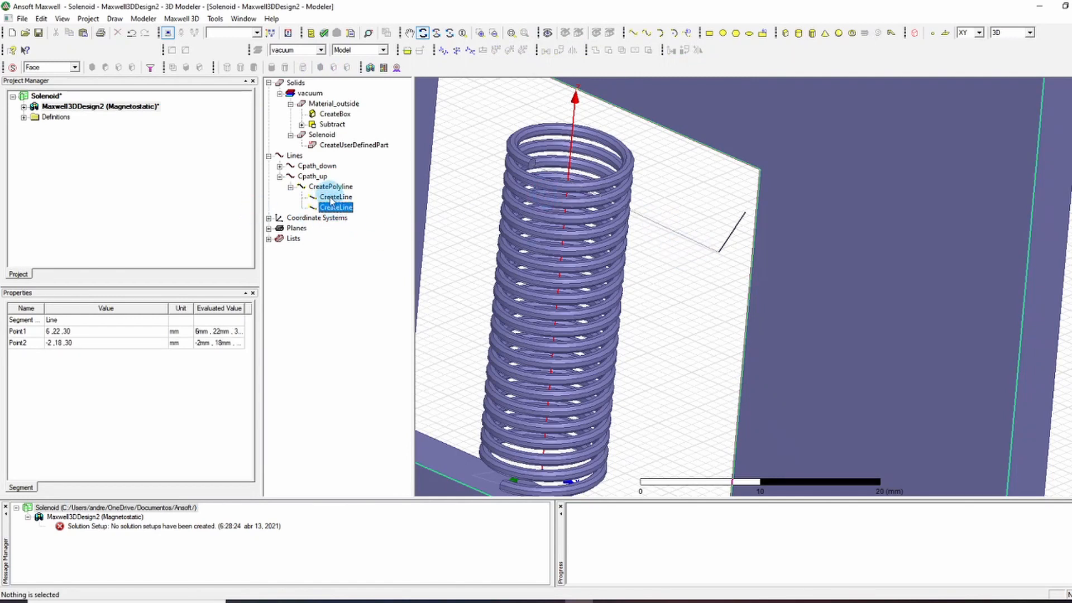
{"action": "left_click", "coordinate": [331, 200]}
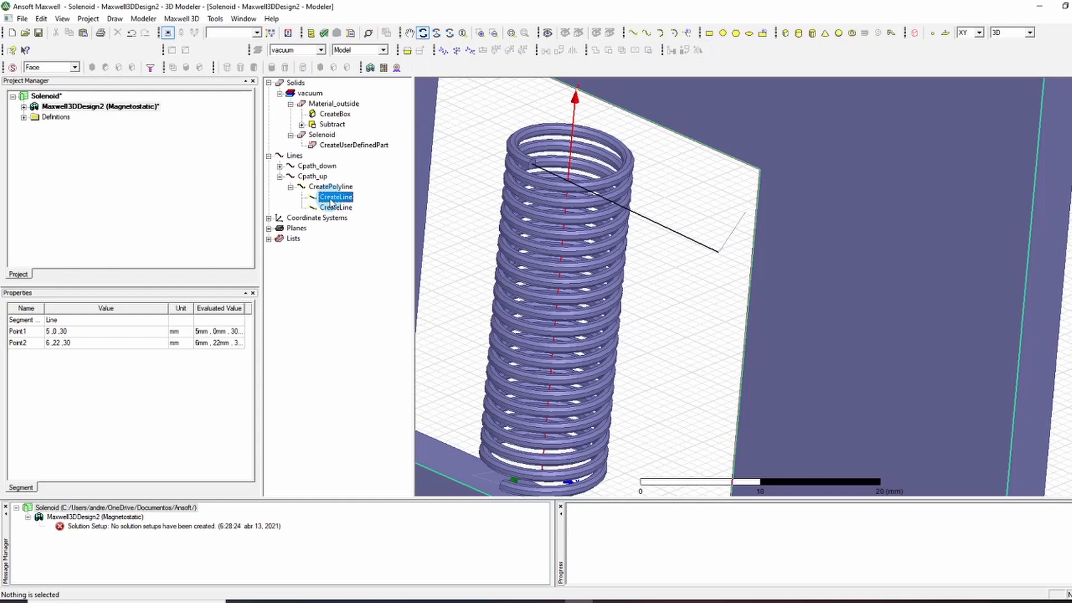
- Set Point2 of Cpath_up's first line segment to 5, 15, 30 mm
{"action": "double_click", "coordinate": [330, 199]}
{"action": "left_click_drag", "start_coordinate": [283, 134], "coordinate": [530, 177]}
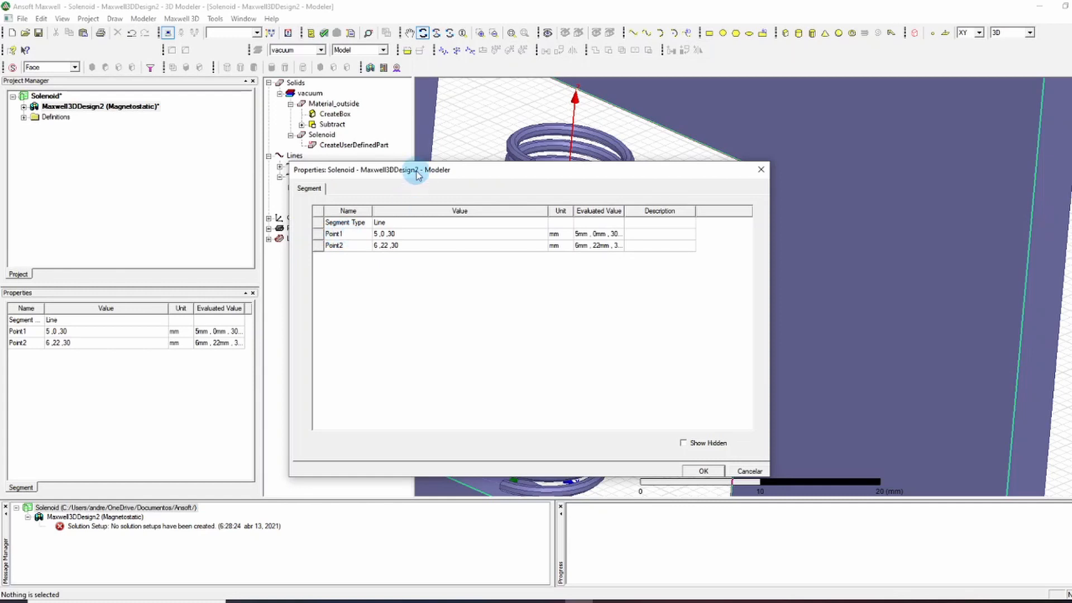
{"action": "left_click_drag", "start_coordinate": [416, 170], "coordinate": [566, 177]}
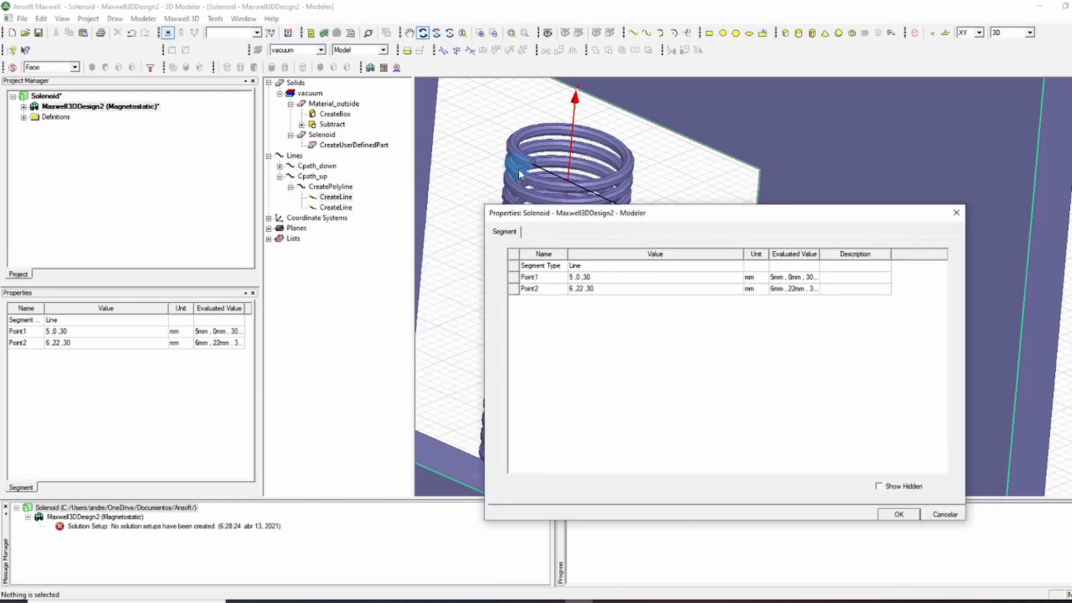
{"action": "left_click_drag", "start_coordinate": [577, 211], "coordinate": [355, 111]}
{"action": "double_click", "coordinate": [360, 178]}
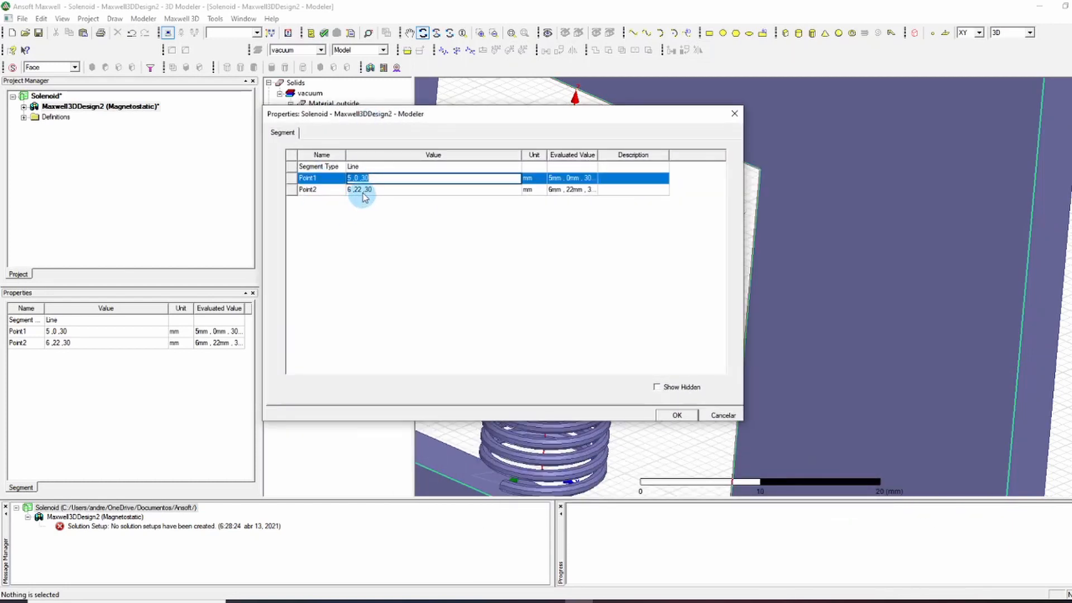
{"action": "double_click", "coordinate": [361, 191]}
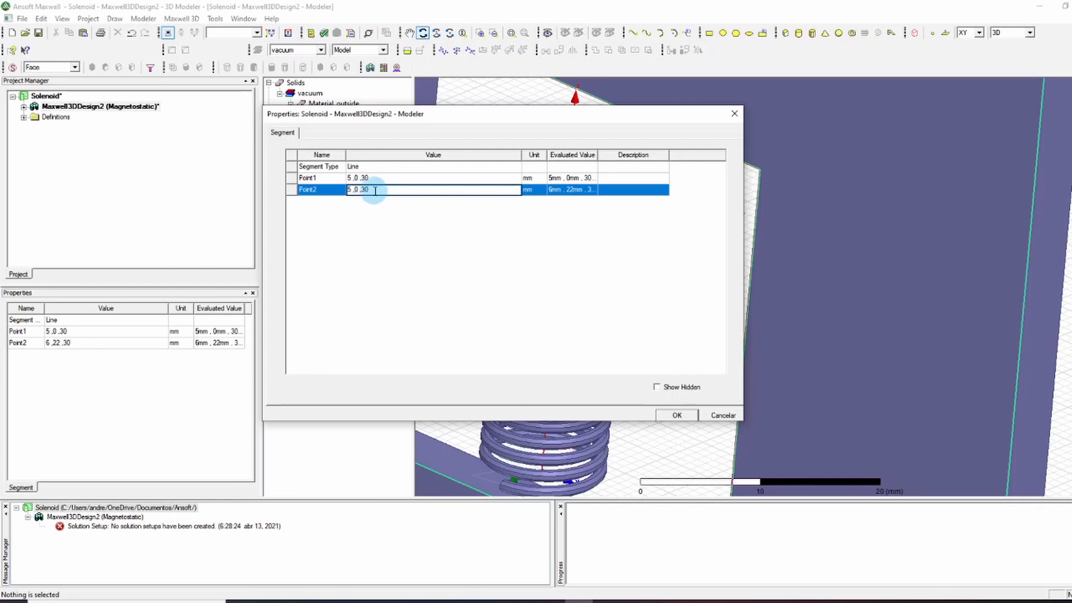
{"action": "left_click_drag", "start_coordinate": [395, 122], "coordinate": [134, 109]}
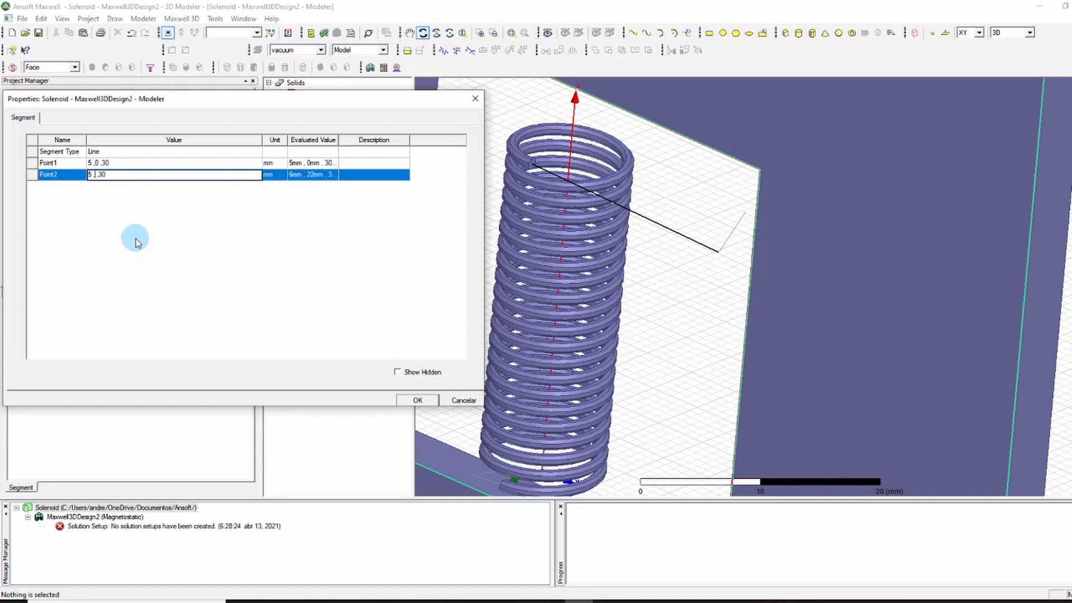
{"action": "type", "text": "5"}
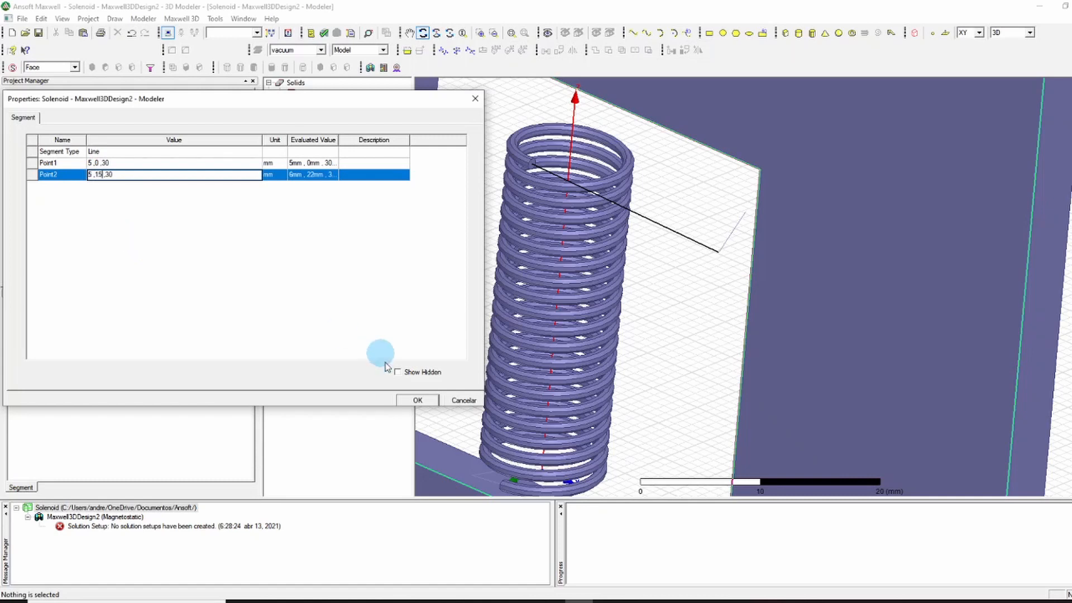
{"action": "left_click", "coordinate": [417, 400]}
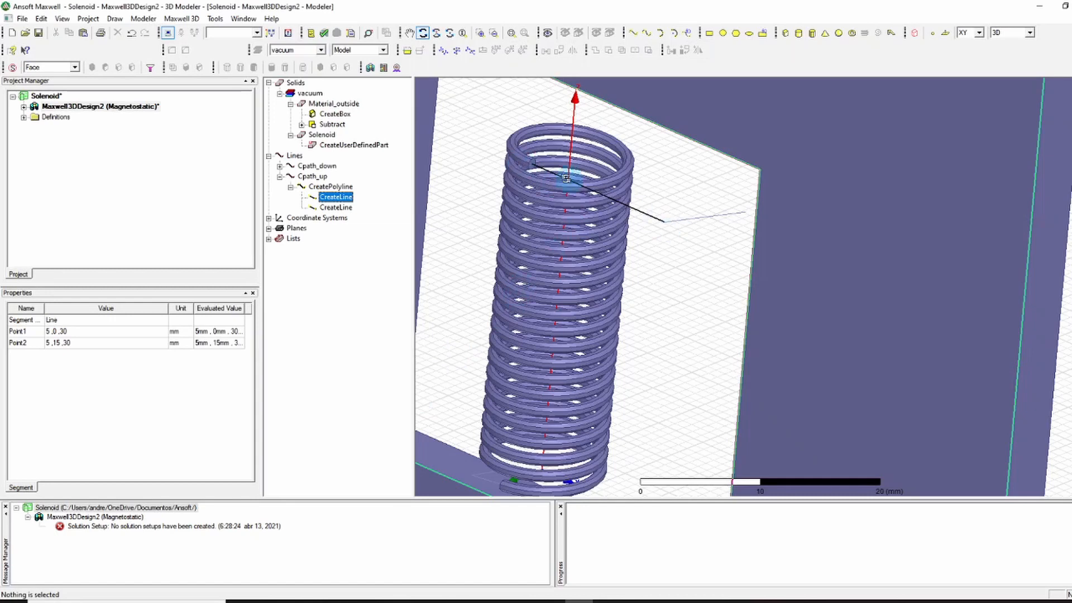
- Set Point2 of Cpath_up's second line segment to -15, 15, 30 mm
{"action": "double_click", "coordinate": [330, 207]}
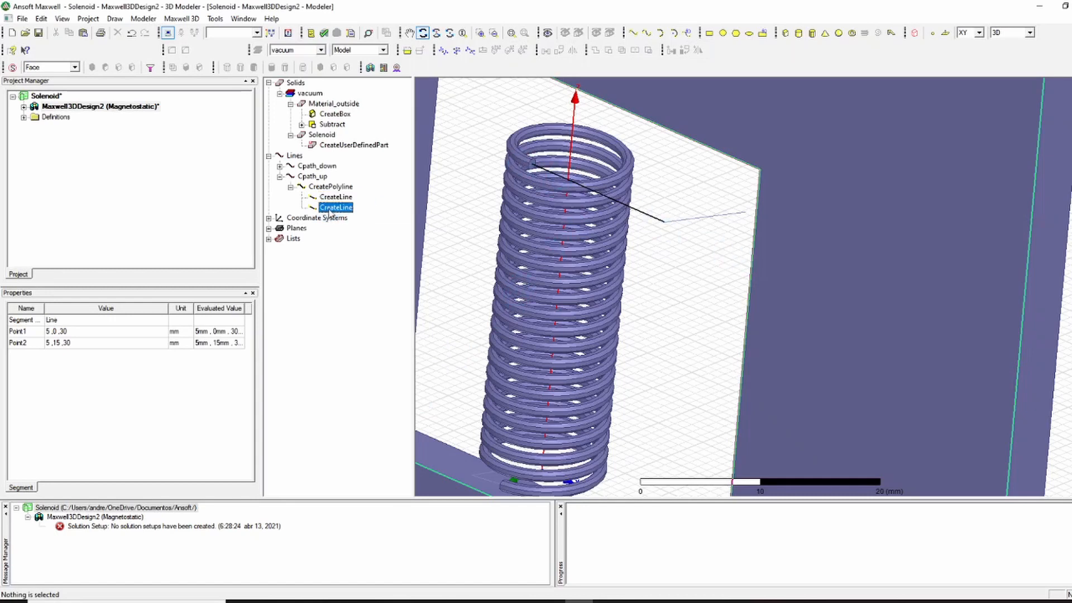
{"action": "left_click", "coordinate": [116, 163]}
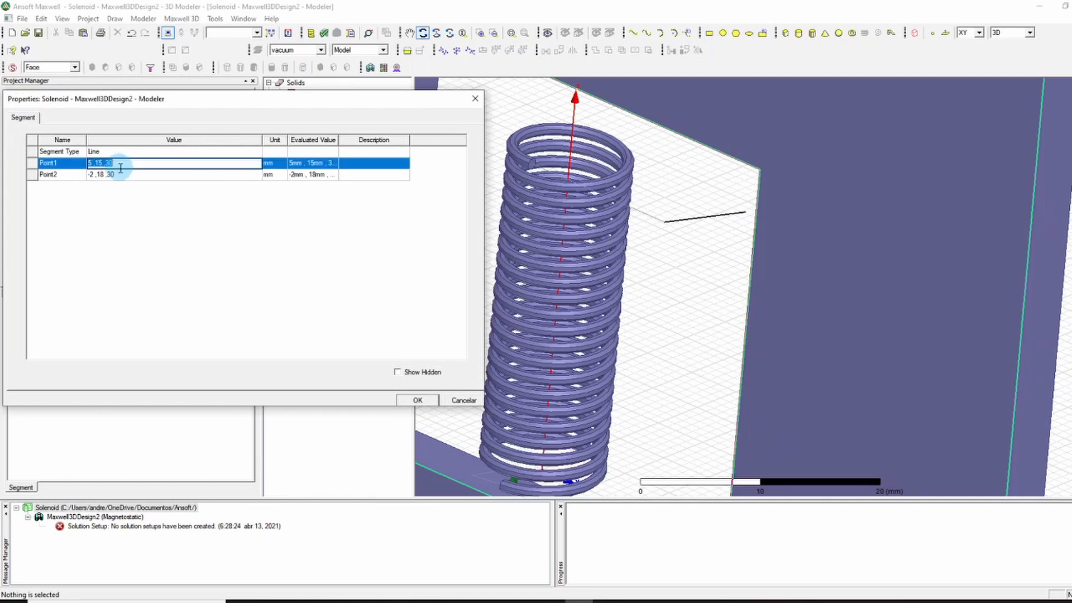
{"action": "left_click", "coordinate": [102, 175]}
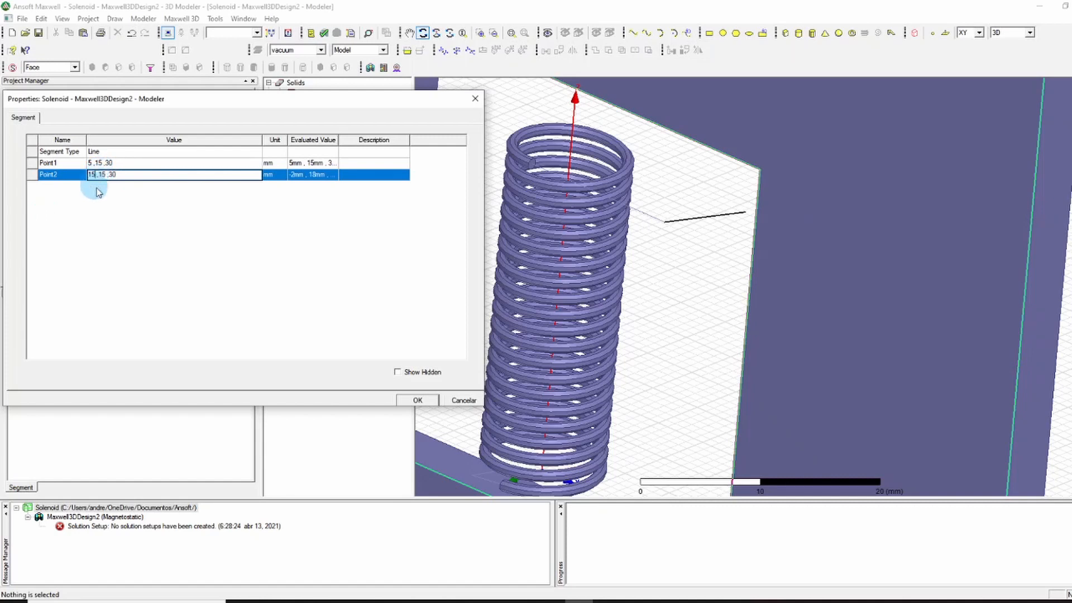
{"action": "left_click", "coordinate": [90, 176]}
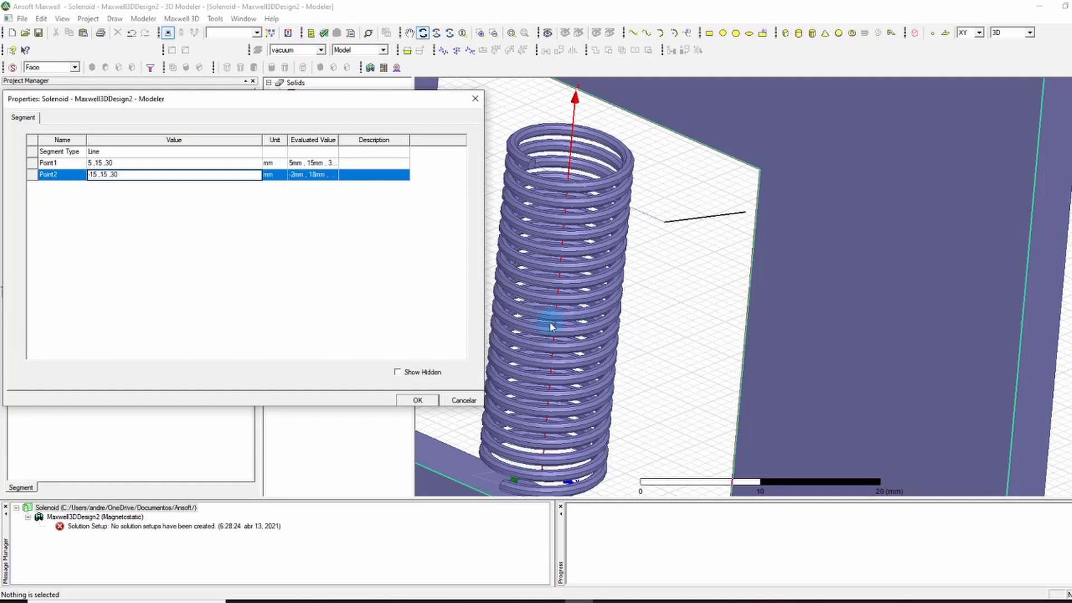
{"action": "type", "text": "-"}
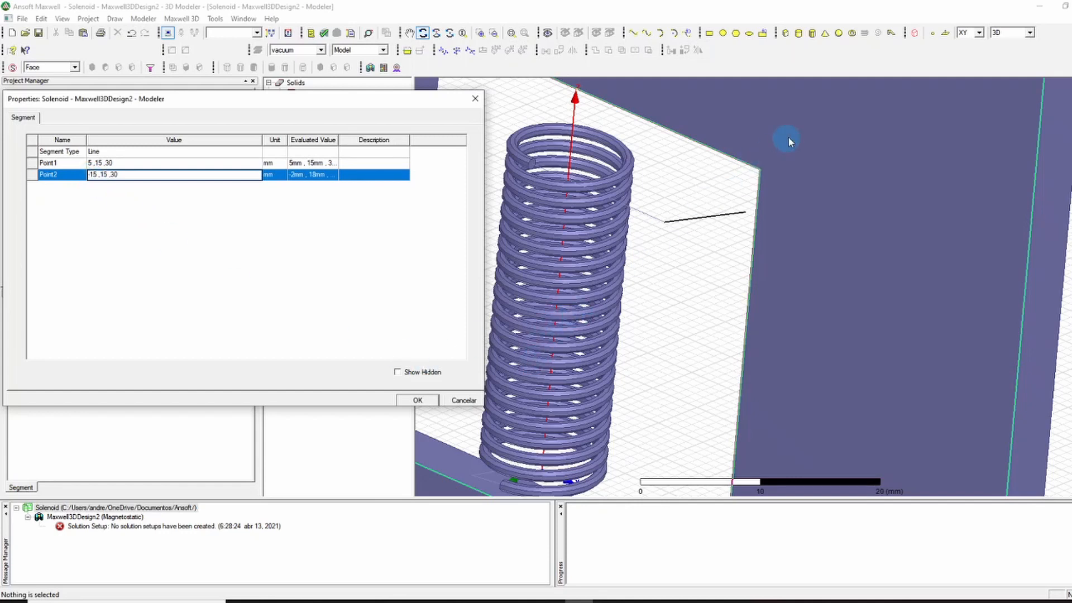
{"action": "left_click", "coordinate": [419, 401]}
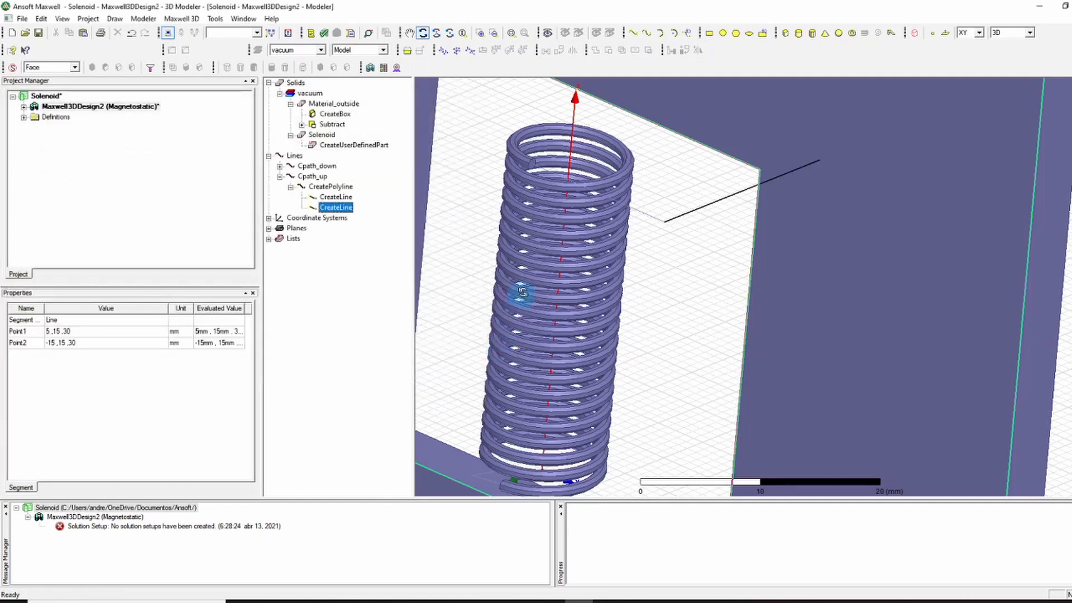
{"action": "scroll", "coordinate": [527, 290], "scroll_direction": "down", "scroll_amount": 2}
{"action": "scroll", "coordinate": [586, 239], "scroll_direction": "up", "scroll_amount": 3}
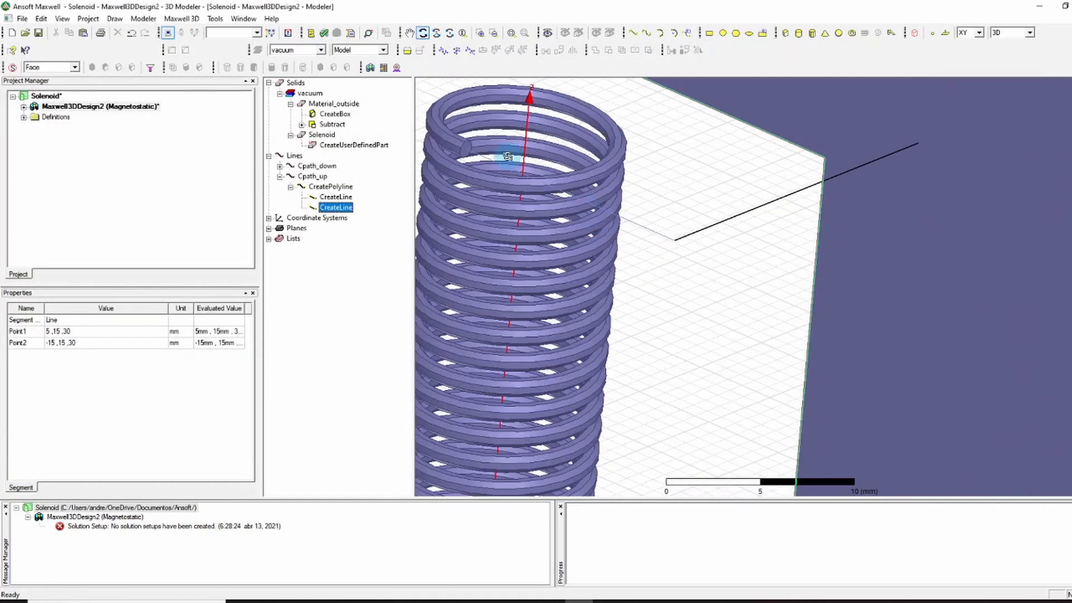
{"action": "scroll", "coordinate": [794, 180], "scroll_direction": "down", "scroll_amount": 5}
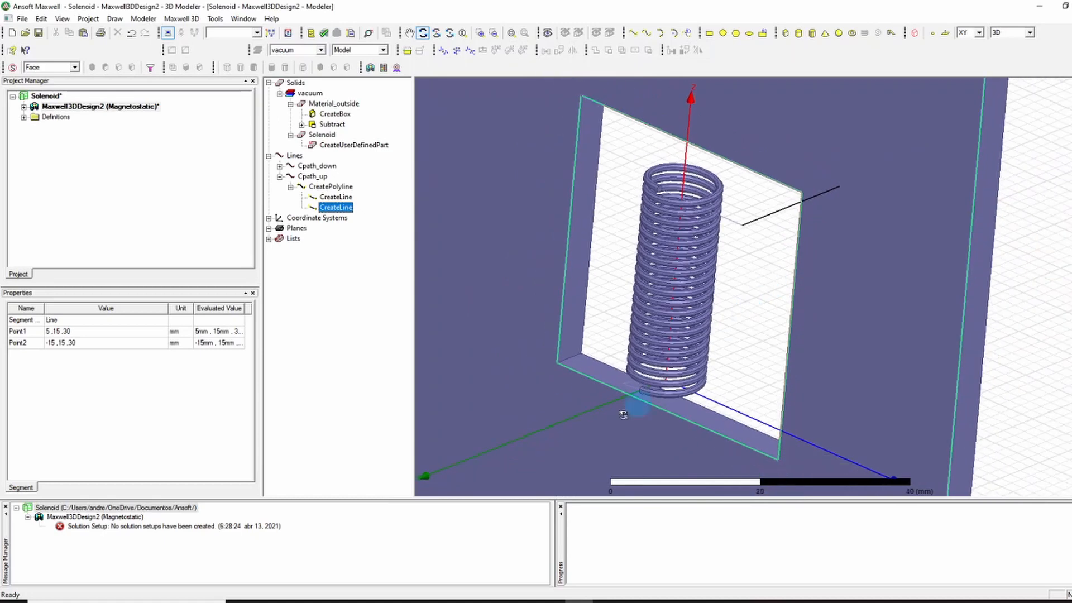
- Examine the Cpath_down polyline and its two line segments at the solenoid's lower wire end
{"action": "left_click", "coordinate": [302, 168]}
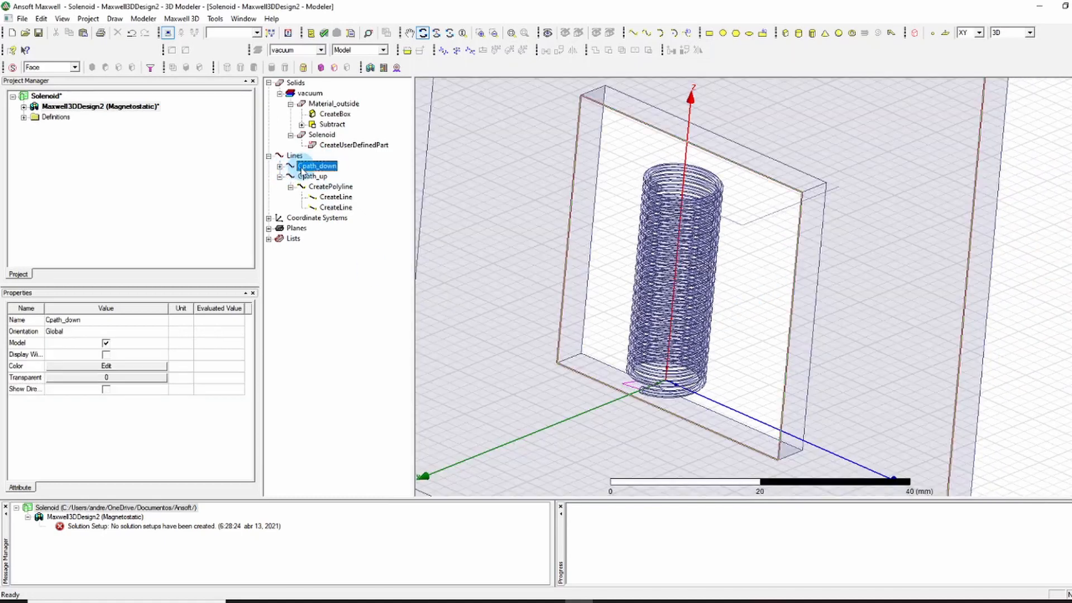
{"action": "left_click", "coordinate": [280, 177]}
{"action": "left_click", "coordinate": [280, 166]}
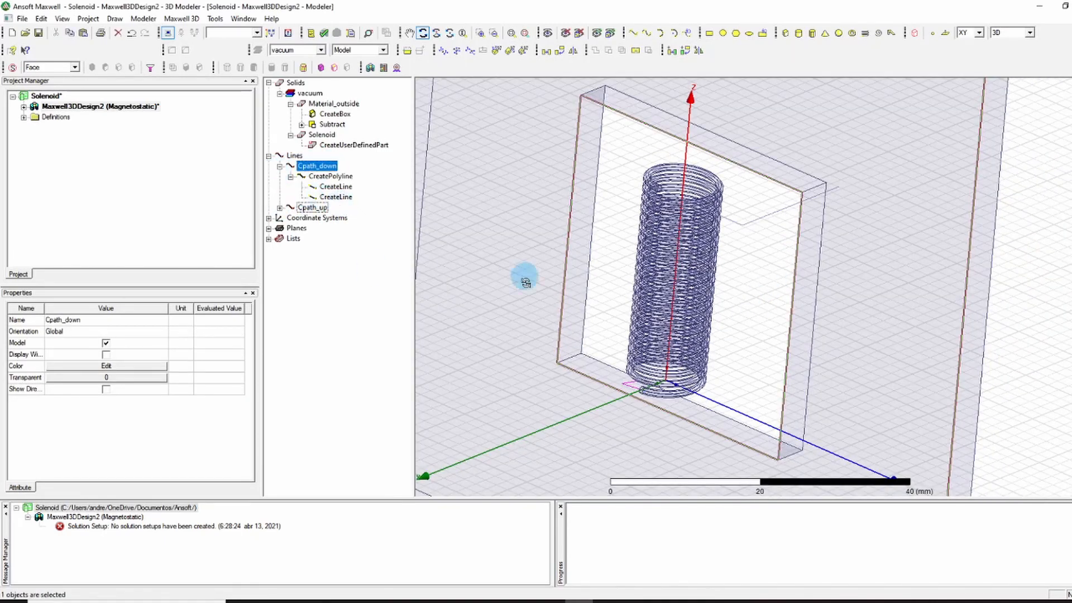
{"action": "scroll", "coordinate": [661, 372], "scroll_direction": "up", "scroll_amount": 7}
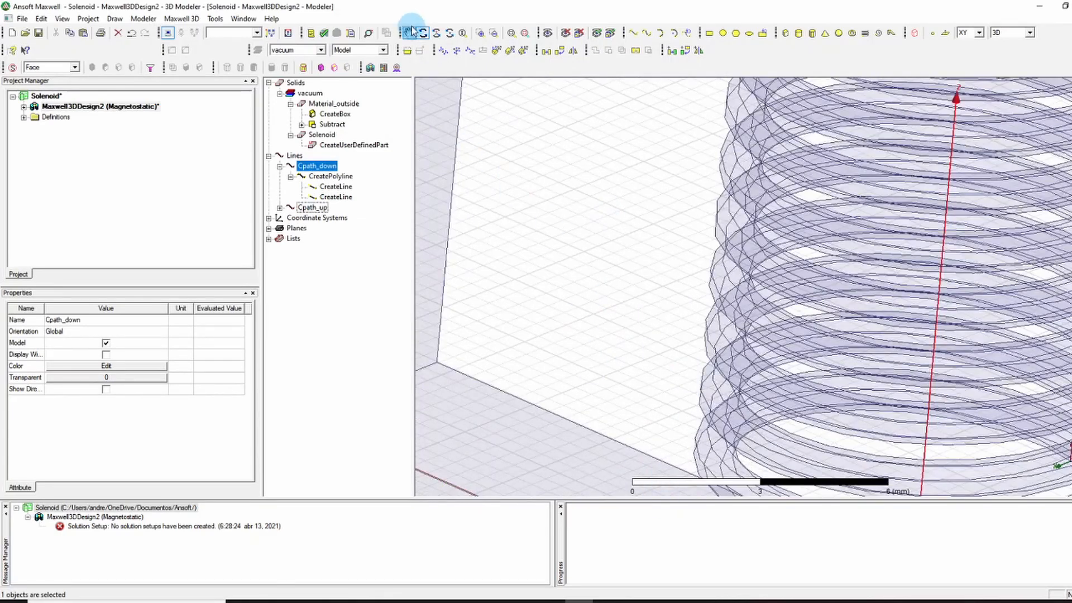
{"action": "left_click", "coordinate": [411, 33]}
{"action": "left_click_drag", "start_coordinate": [691, 324], "coordinate": [540, 85]}
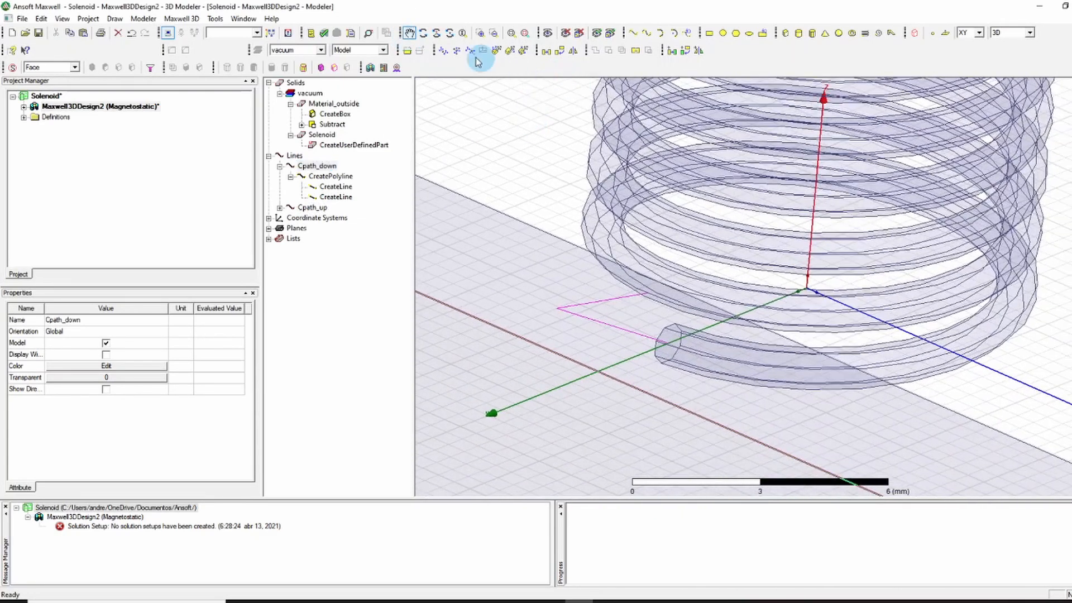
{"action": "left_click", "coordinate": [424, 33]}
{"action": "left_click_drag", "start_coordinate": [531, 259], "coordinate": [602, 308]}
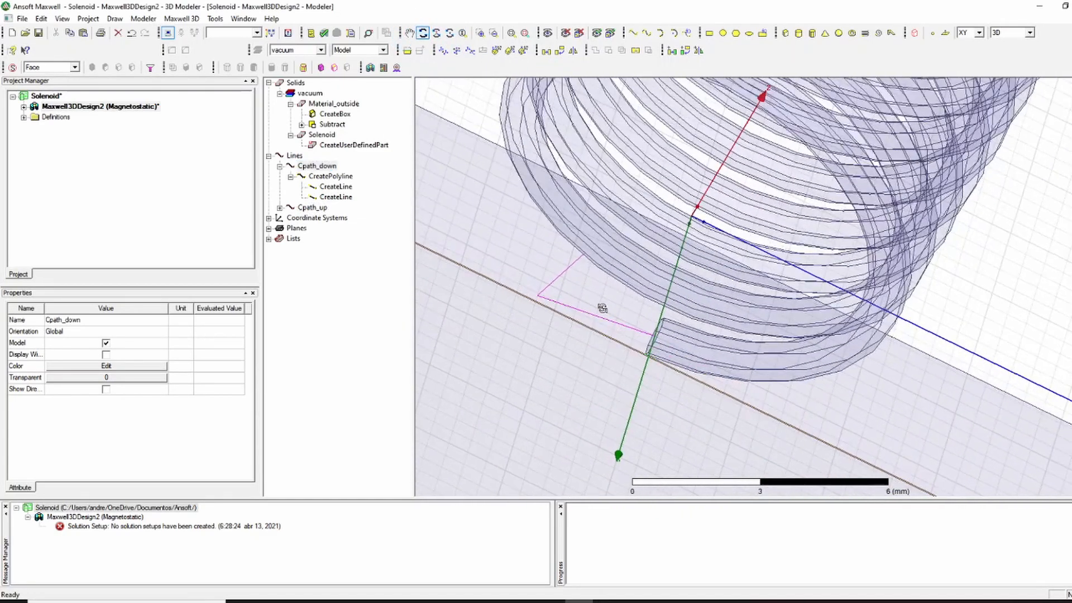
{"action": "scroll", "coordinate": [550, 263], "scroll_direction": "down", "scroll_amount": 3}
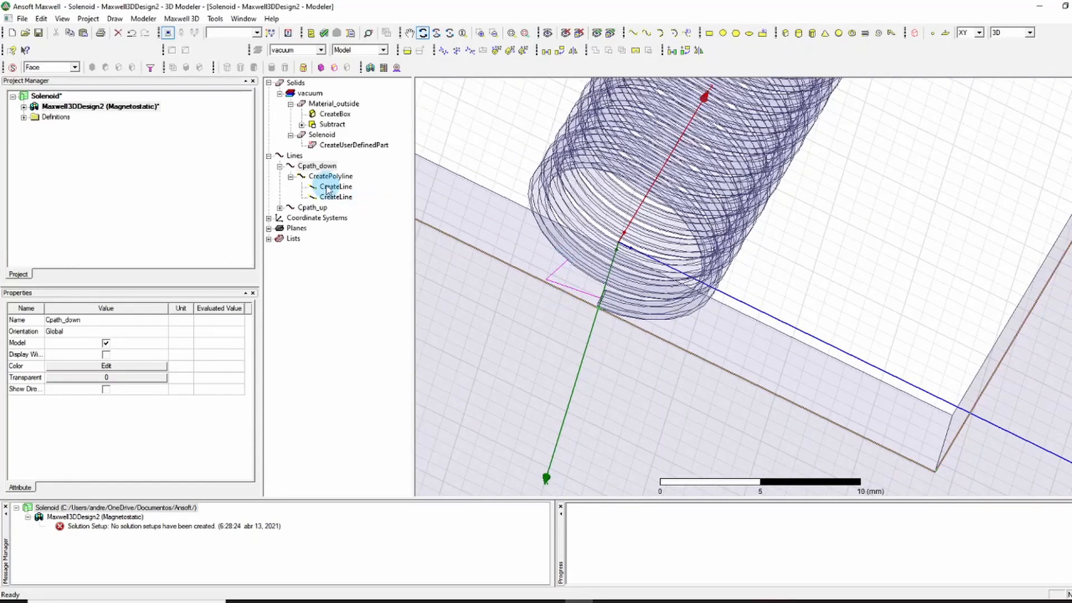
- Set Point2 of Cpath_down's first line segment to 5, -10, 0 mm
{"action": "double_click", "coordinate": [326, 190]}
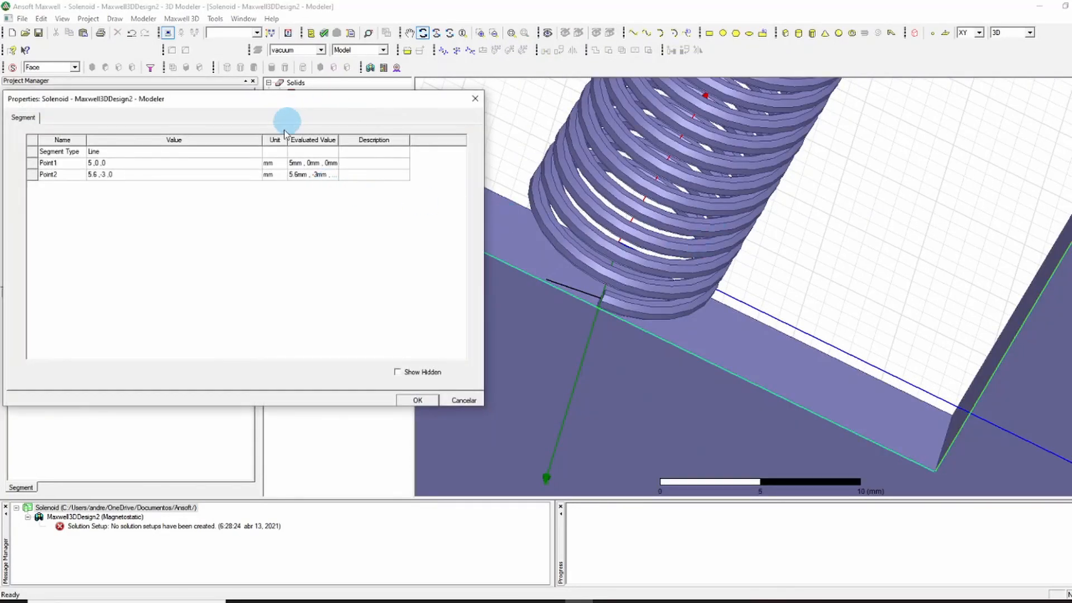
{"action": "left_click", "coordinate": [105, 162]}
{"action": "key", "text": "ctrl+c"}
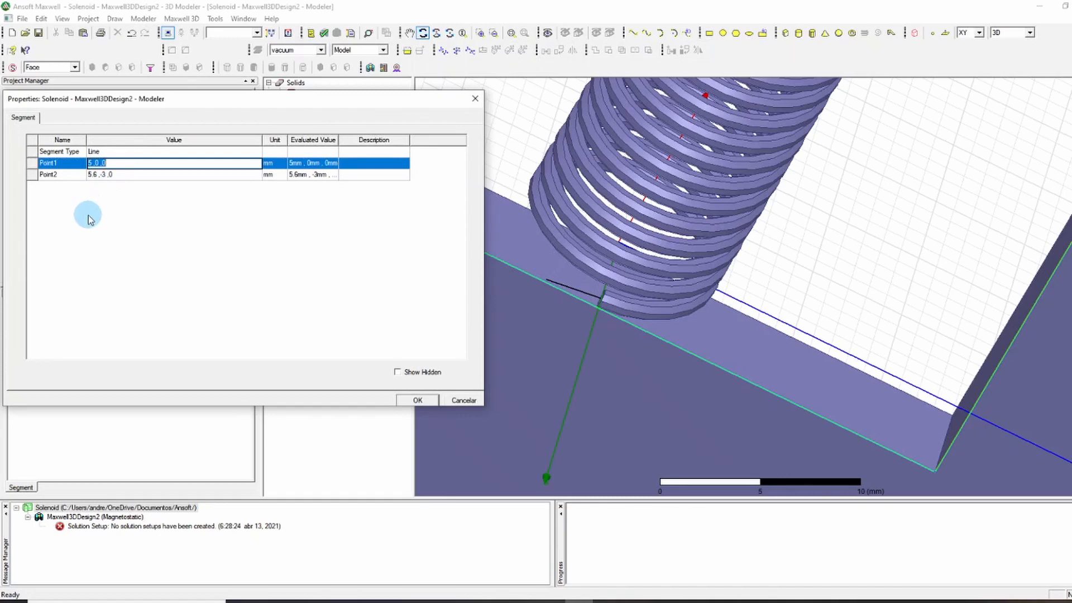
{"action": "left_click", "coordinate": [132, 175]}
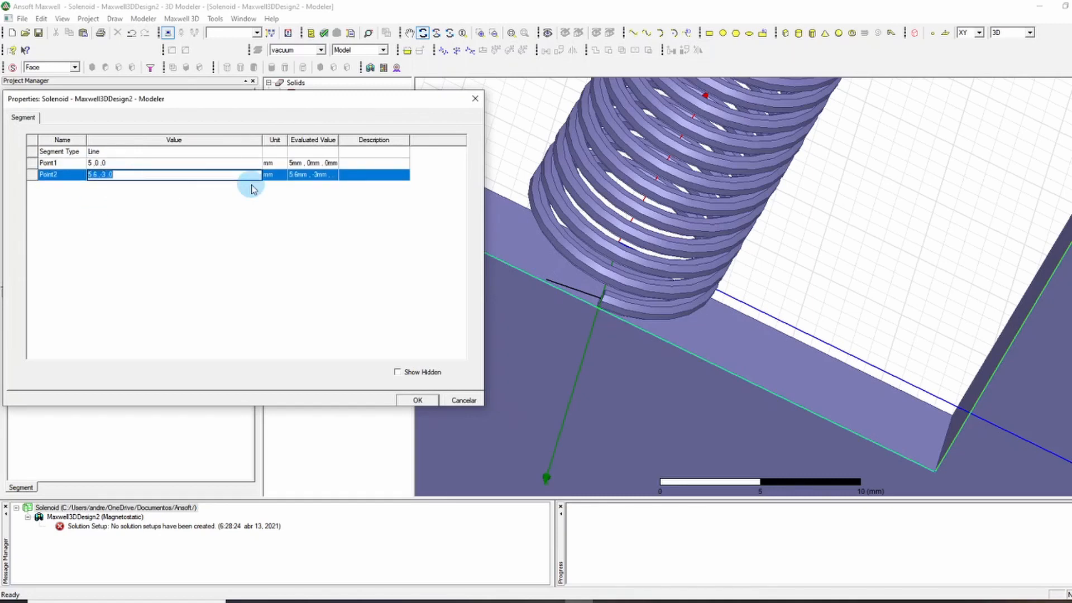
{"action": "key", "text": "ctrl+v"}
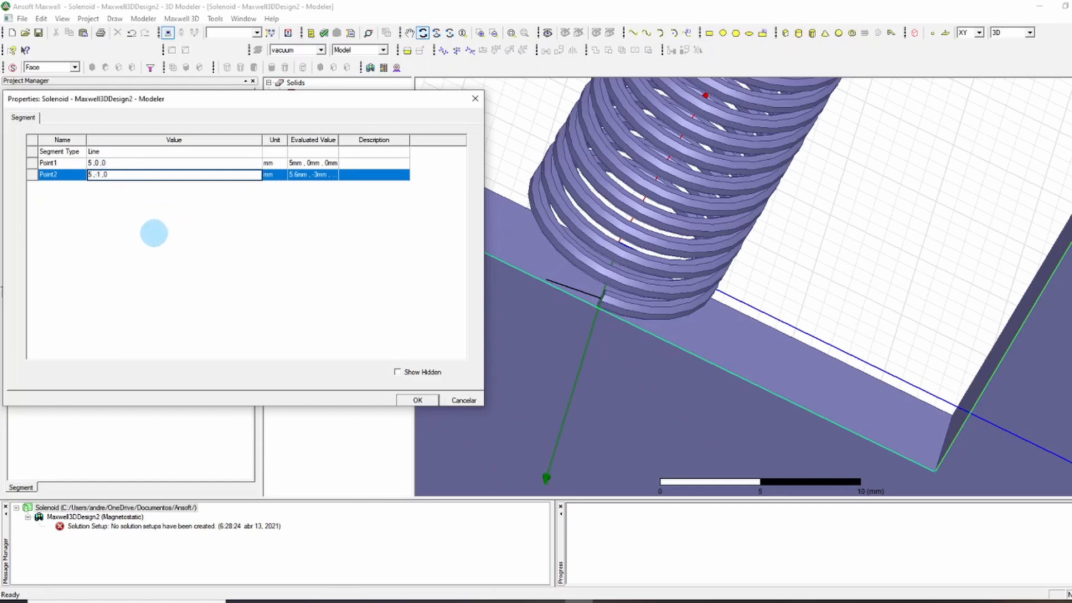
{"action": "type", "text": "5"}
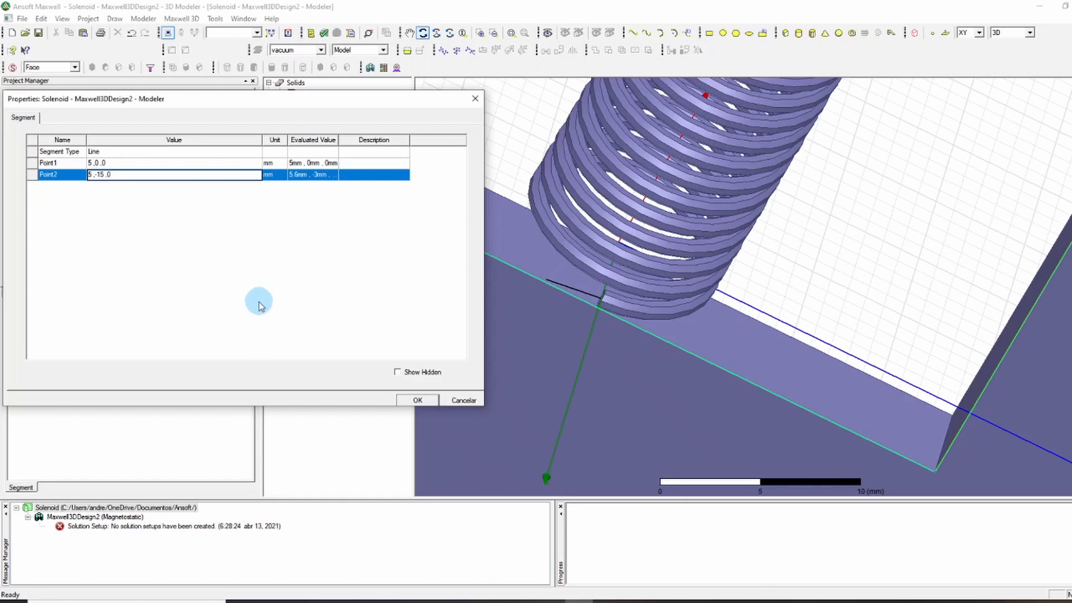
{"action": "key", "text": "BackSpace"}
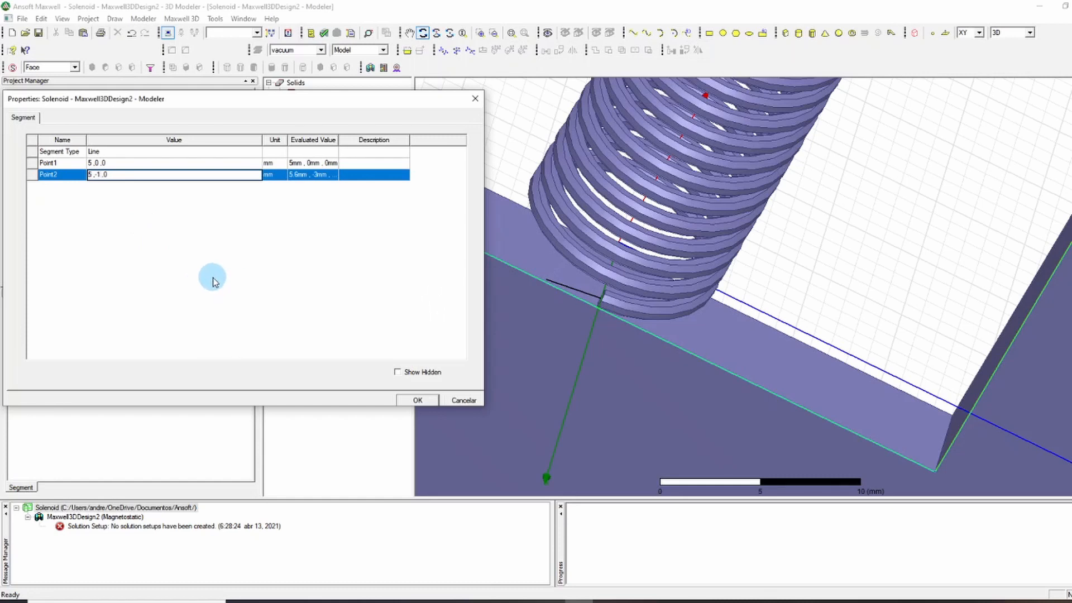
{"action": "left_click", "coordinate": [416, 400]}
{"action": "scroll", "coordinate": [600, 282], "scroll_direction": "down", "scroll_amount": 5}
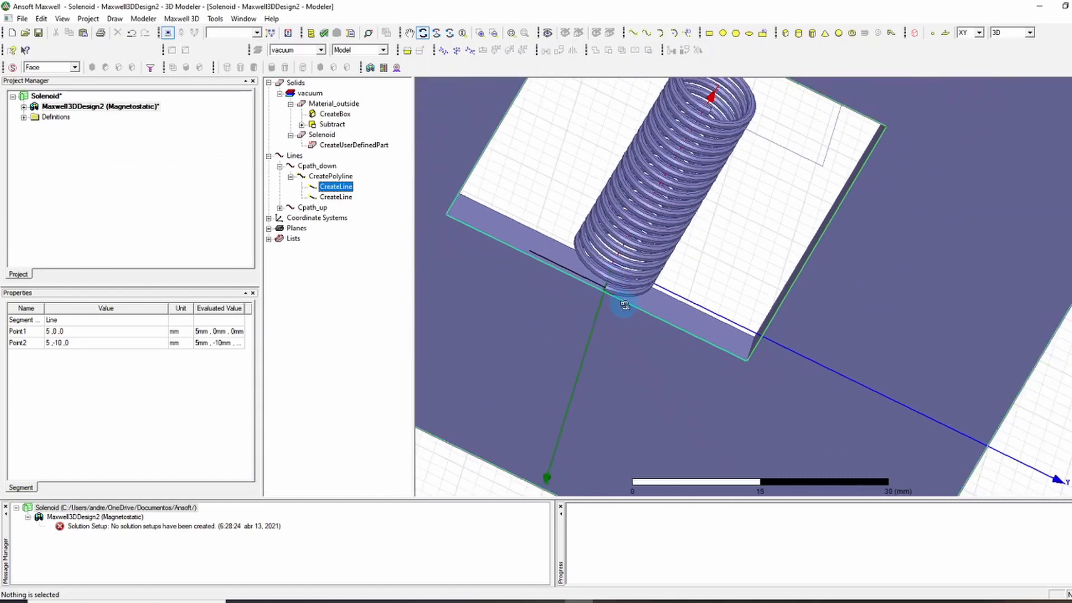
{"action": "scroll", "coordinate": [548, 280], "scroll_direction": "up", "scroll_amount": 1}
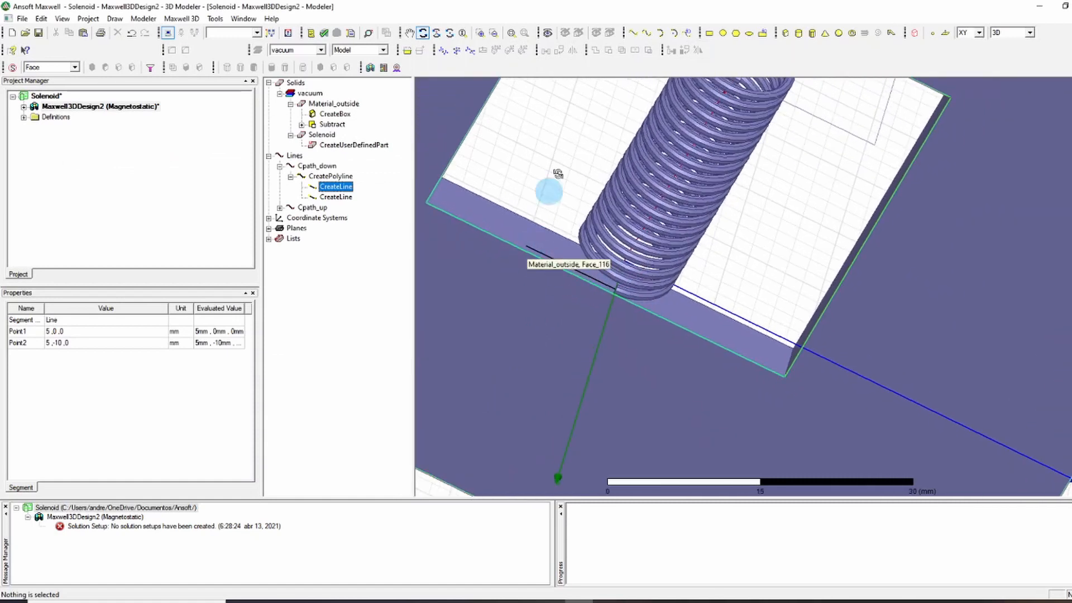
- Set Point2 of Cpath_down's second line segment to -15, -10, 0 mm
{"action": "double_click", "coordinate": [337, 197]}
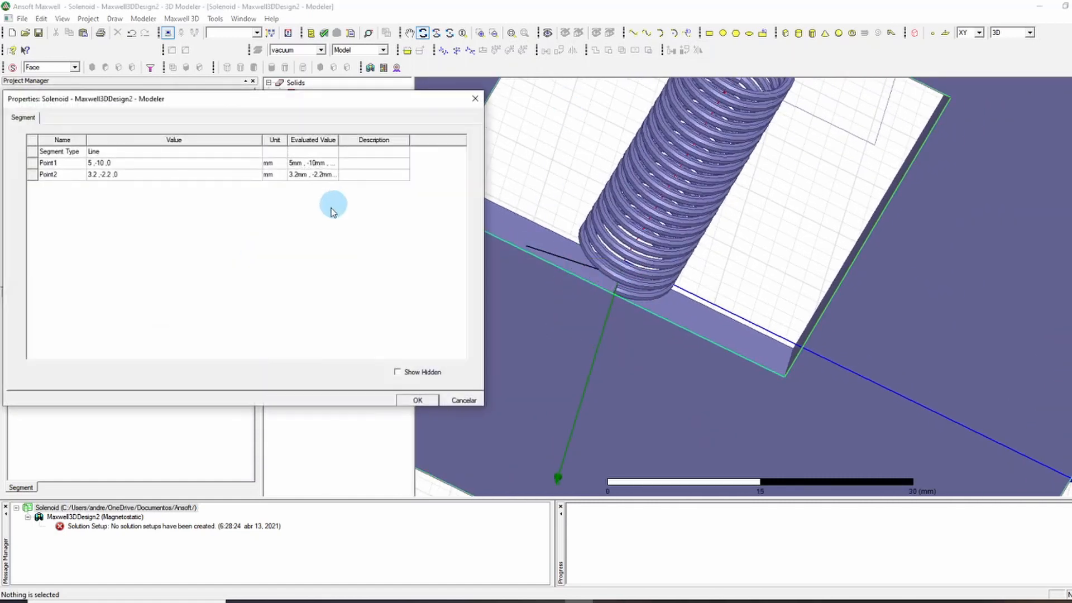
{"action": "left_click", "coordinate": [114, 163]}
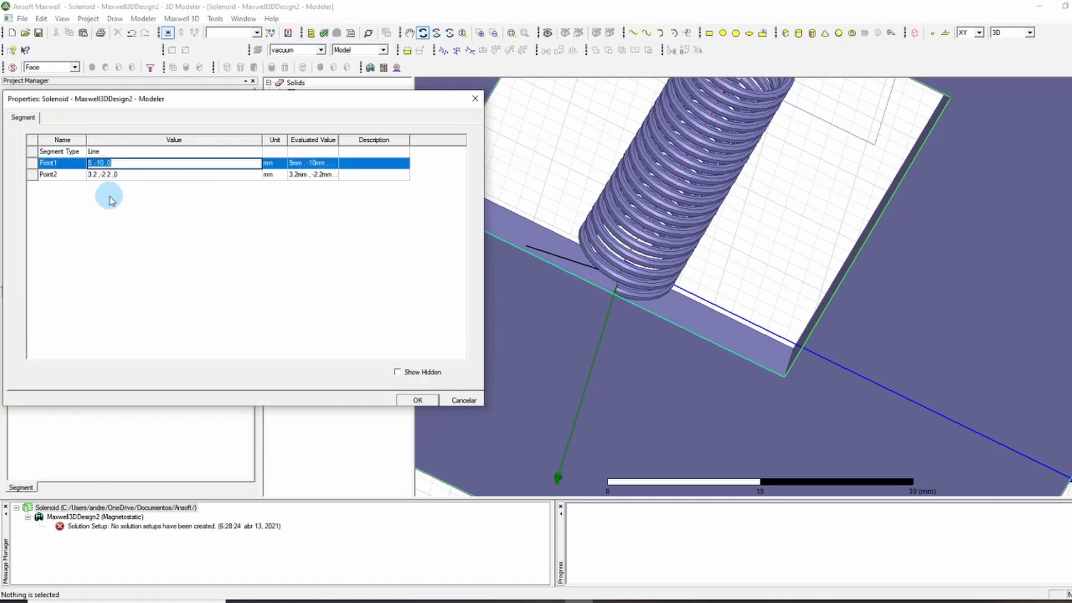
{"action": "left_click", "coordinate": [106, 175]}
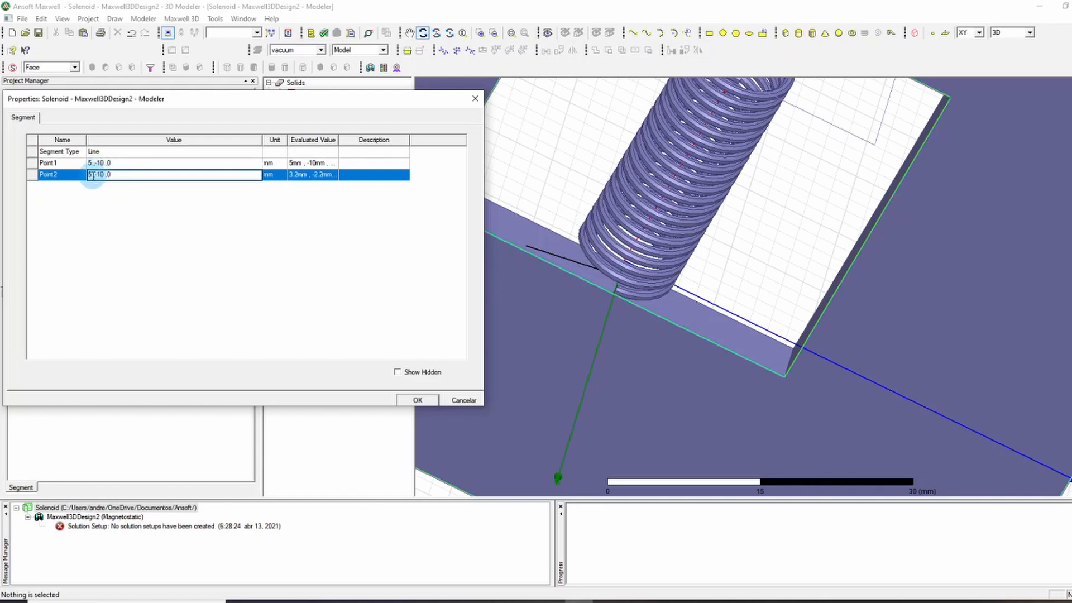
{"action": "left_click", "coordinate": [139, 211]}
{"action": "type", "text": "-15"}
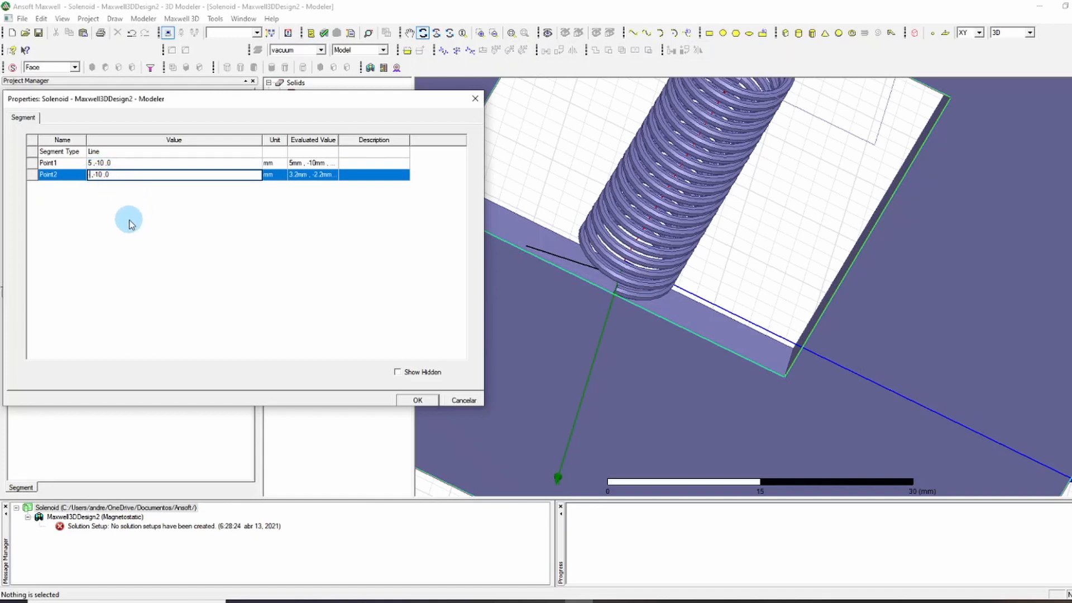
{"action": "left_click", "coordinate": [414, 400]}
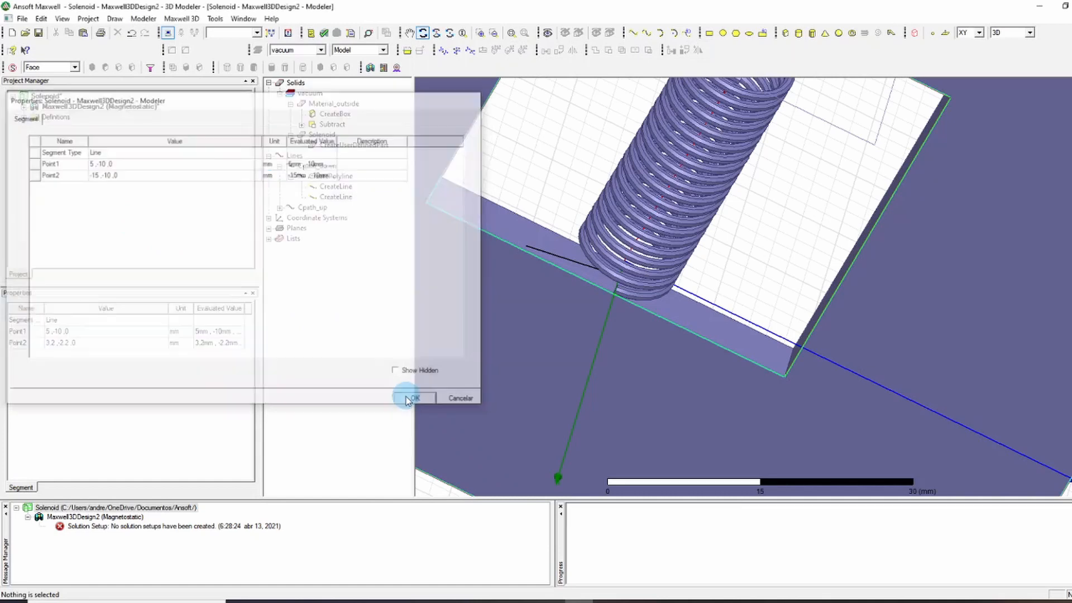
- Inspect how both extended wire paths run relative to the solenoid and the plate opening
{"action": "left_click_drag", "start_coordinate": [555, 256], "coordinate": [593, 254]}
{"action": "scroll", "coordinate": [555, 275], "scroll_direction": "up", "scroll_amount": 2}
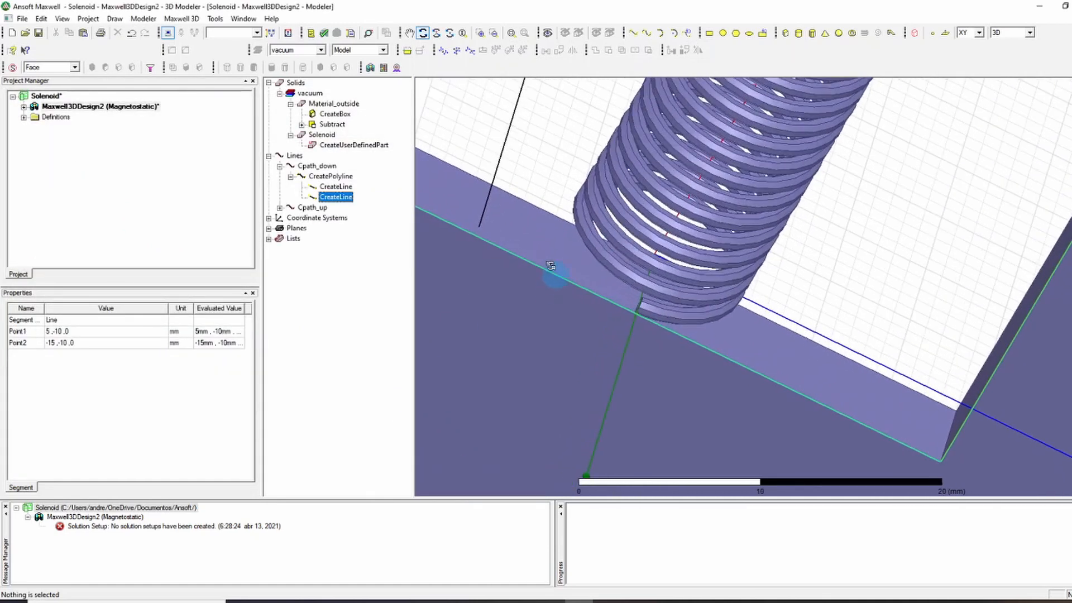
{"action": "scroll", "coordinate": [634, 237], "scroll_direction": "down", "scroll_amount": 8}
{"action": "left_click_drag", "start_coordinate": [493, 103], "coordinate": [573, 280]}
{"action": "left_click_drag", "start_coordinate": [514, 223], "coordinate": [618, 265]}
{"action": "left_click_drag", "start_coordinate": [691, 273], "coordinate": [672, 210]}
{"action": "scroll", "coordinate": [668, 206], "scroll_direction": "up", "scroll_amount": 2}
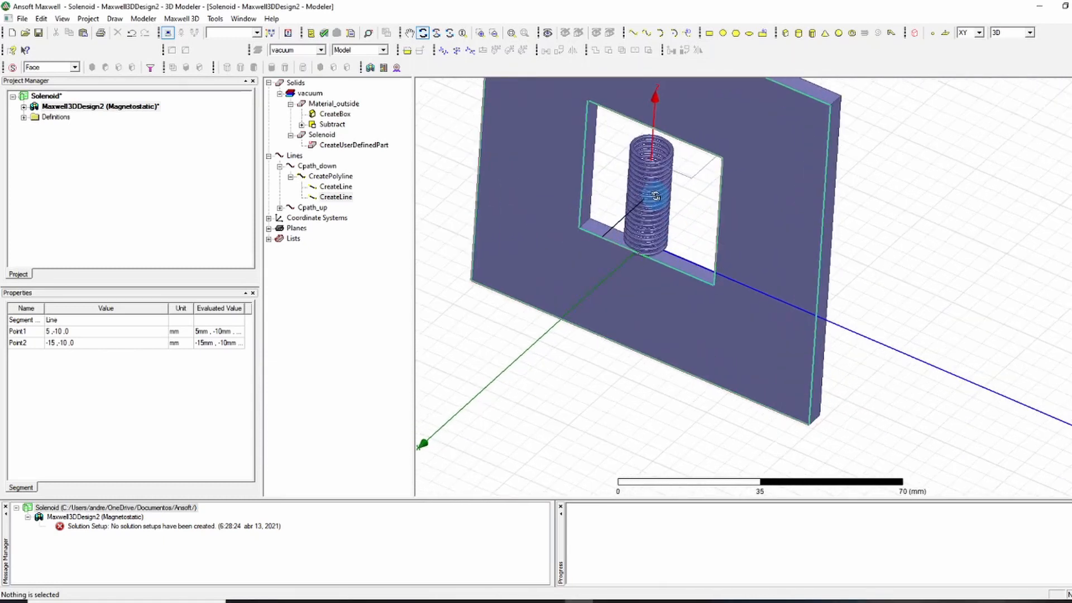
{"action": "scroll", "coordinate": [667, 205], "scroll_direction": "up", "scroll_amount": 2}
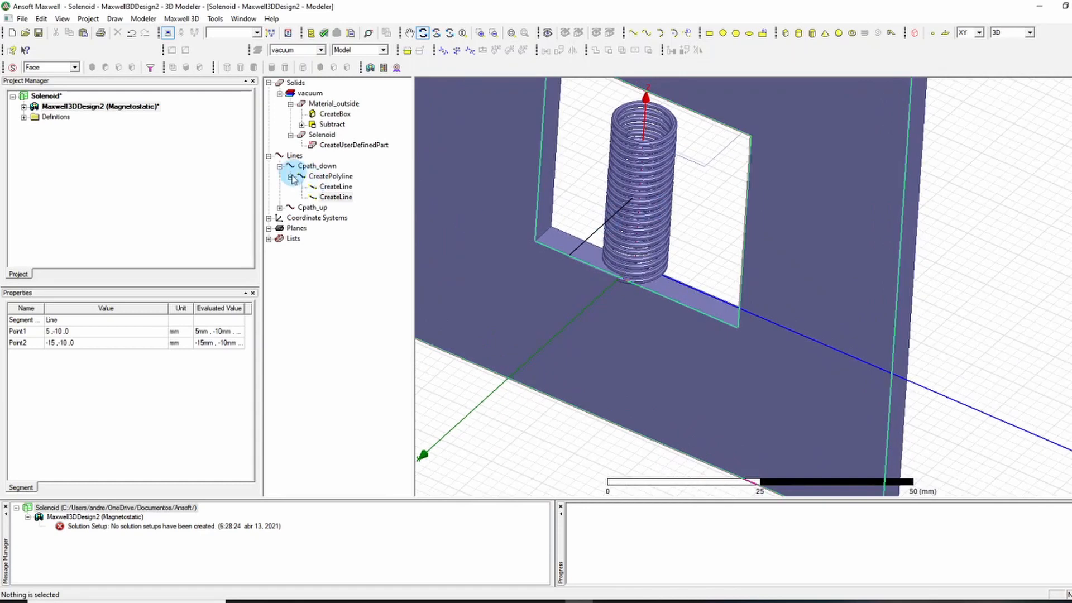
- Give the Cpath_down polyline a rectangular cross-section with a width of 0.5 mm and a height of 0.5 mm
{"action": "left_click", "coordinate": [327, 177]}
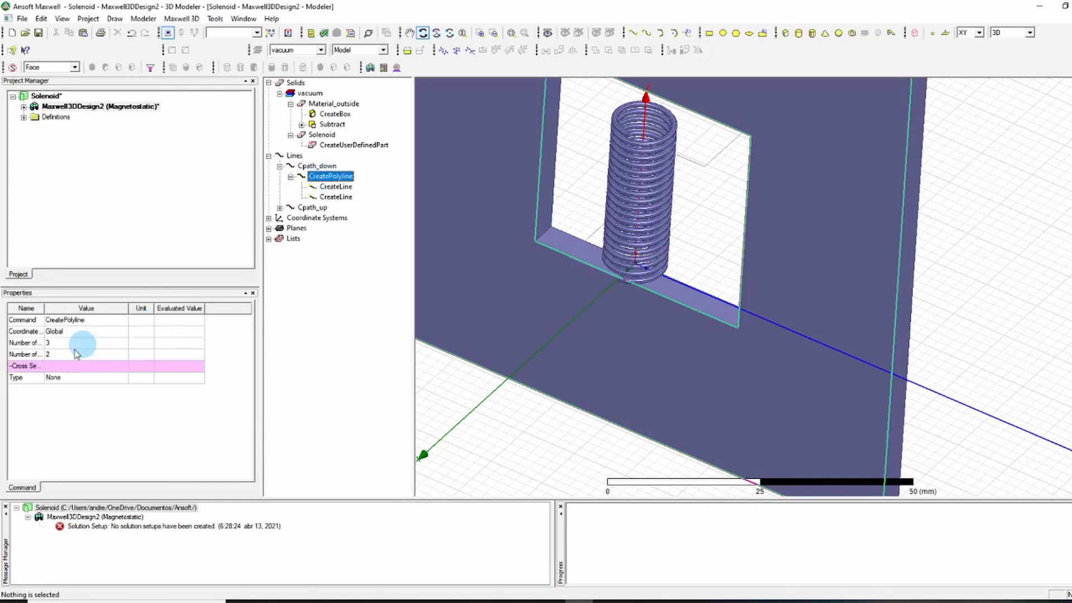
{"action": "left_click", "coordinate": [83, 378]}
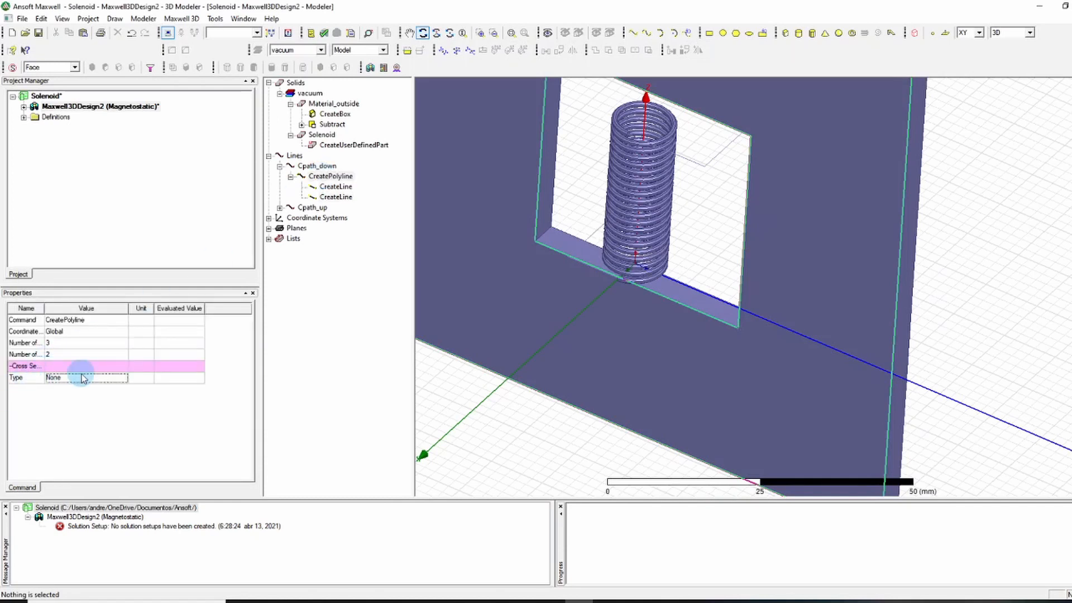
{"action": "left_click", "coordinate": [88, 380]}
{"action": "left_click", "coordinate": [75, 440]}
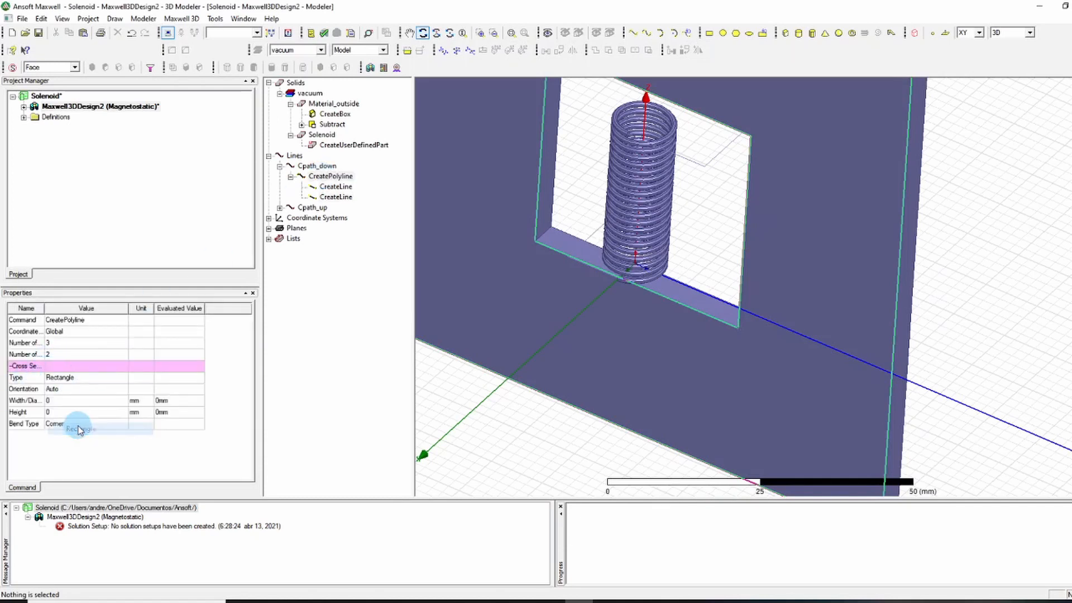
{"action": "left_click", "coordinate": [65, 398]}
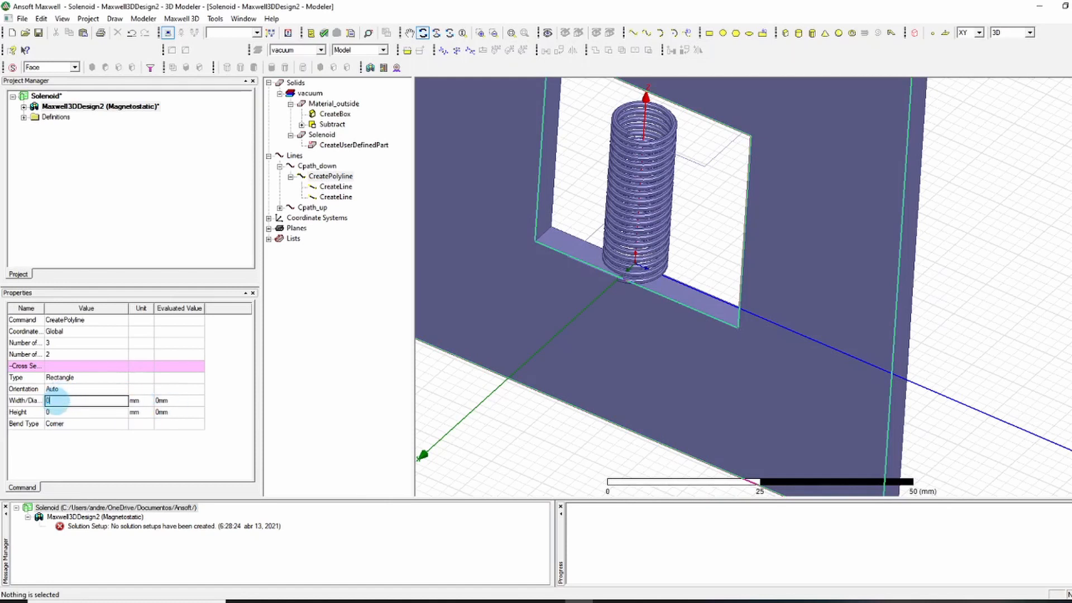
{"action": "left_click", "coordinate": [60, 412]}
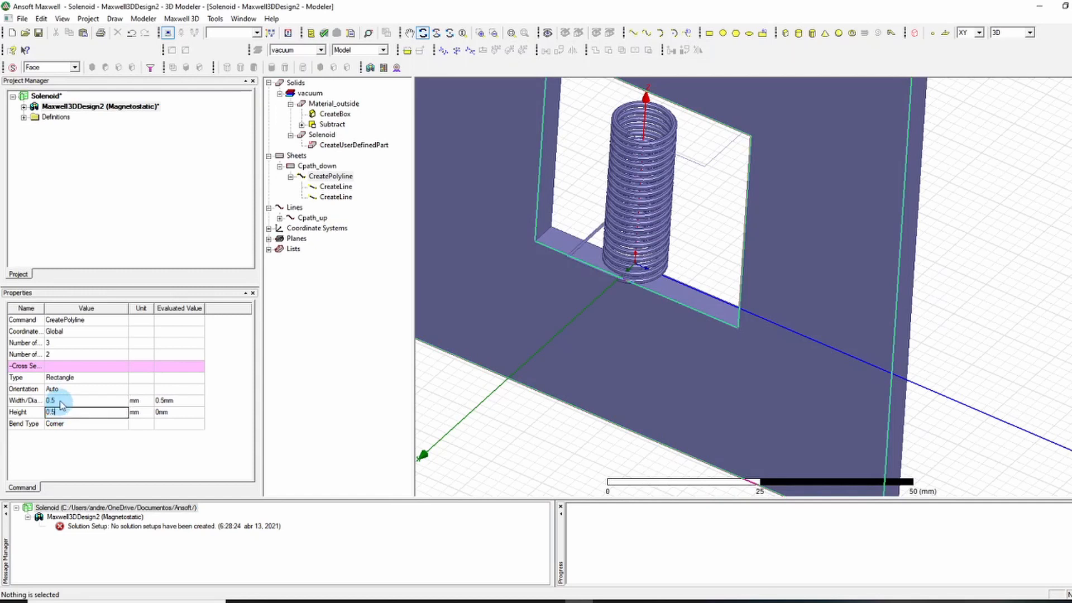
{"action": "key", "text": "Return"}
- Give the Cpath_up polyline a rectangular cross-section with a width of 0.5 mm and a height of 0.5 mm
{"action": "scroll", "coordinate": [585, 286], "scroll_direction": "up", "scroll_amount": 1}
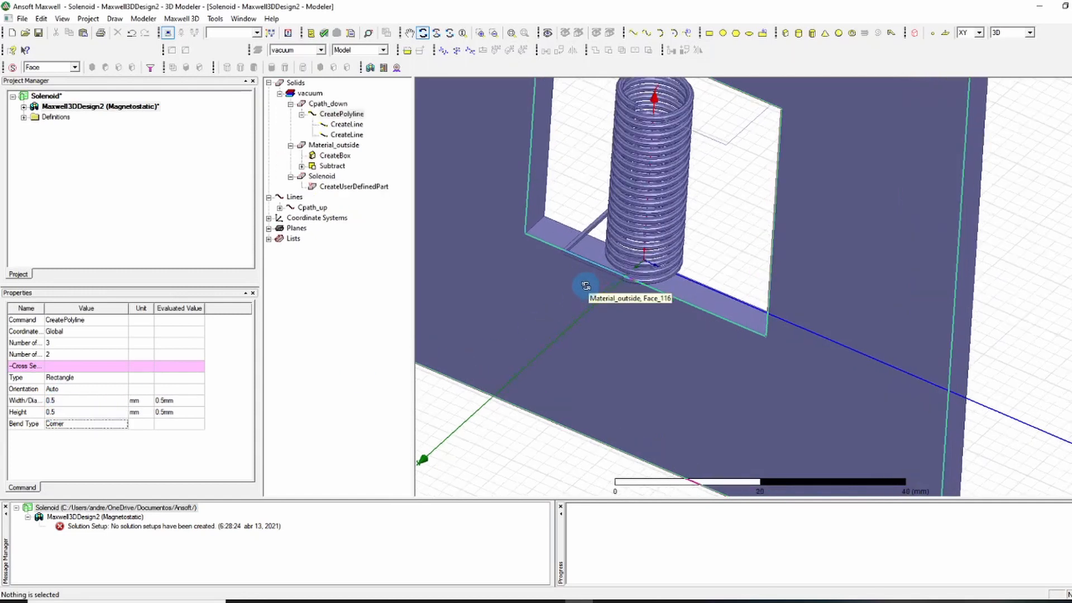
{"action": "scroll", "coordinate": [592, 240], "scroll_direction": "up", "scroll_amount": 4}
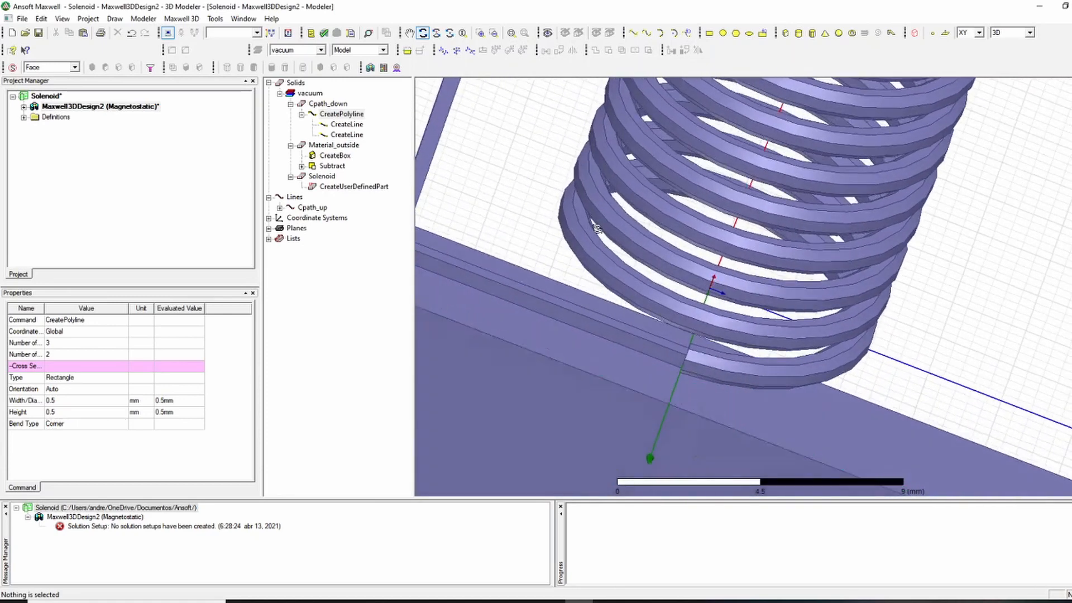
{"action": "middle_click_drag", "start_coordinate": [597, 228], "coordinate": [627, 240]}
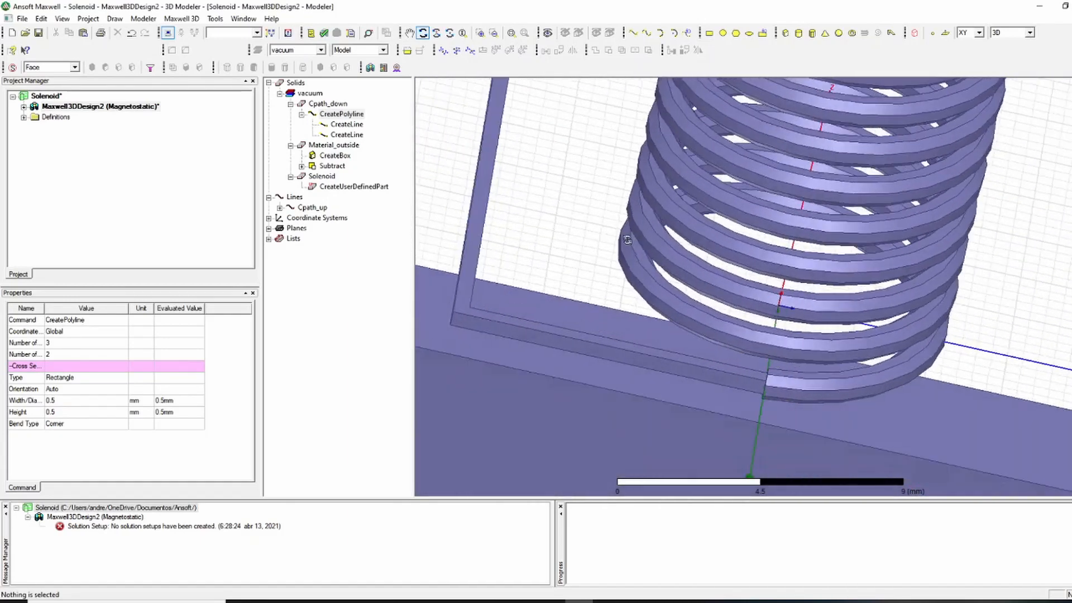
{"action": "left_click_drag", "start_coordinate": [627, 240], "coordinate": [585, 230]}
{"action": "scroll", "coordinate": [802, 212], "scroll_direction": "down", "scroll_amount": 6}
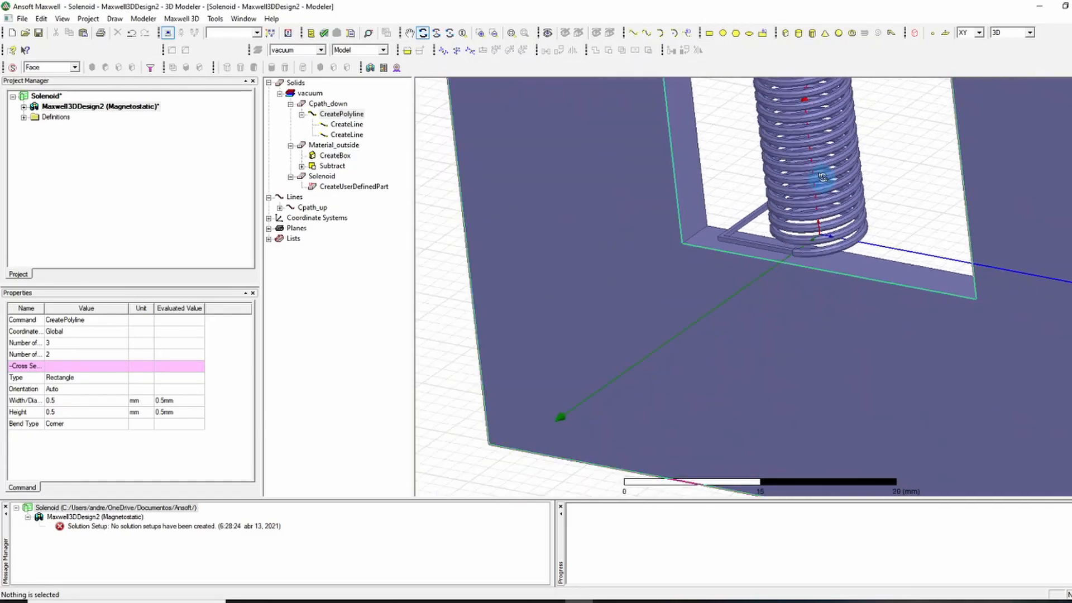
{"action": "scroll", "coordinate": [823, 177], "scroll_direction": "down", "scroll_amount": 7}
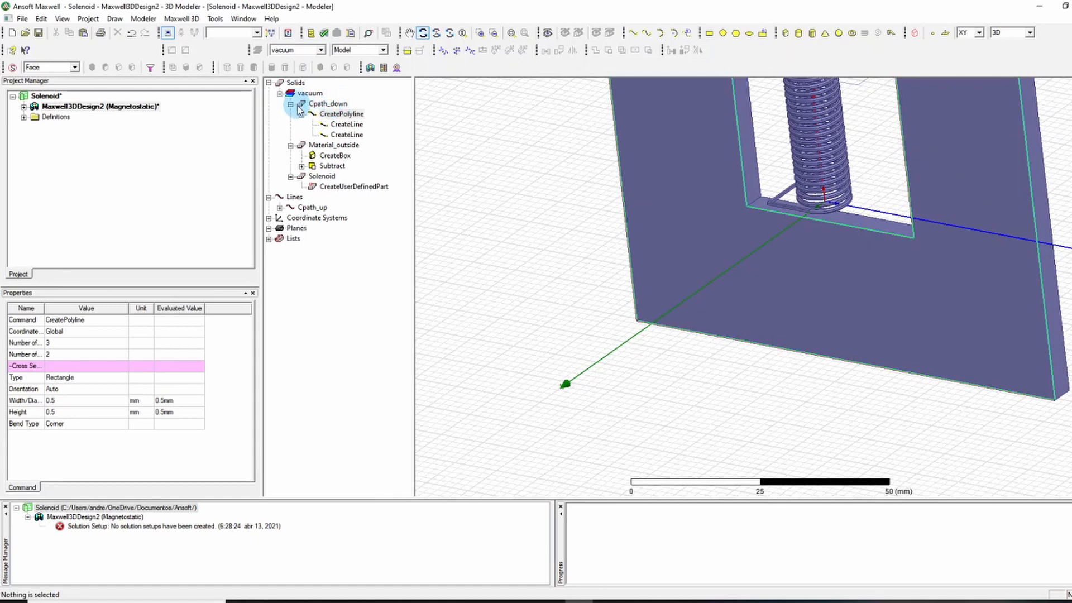
{"action": "double_click", "coordinate": [302, 211]}
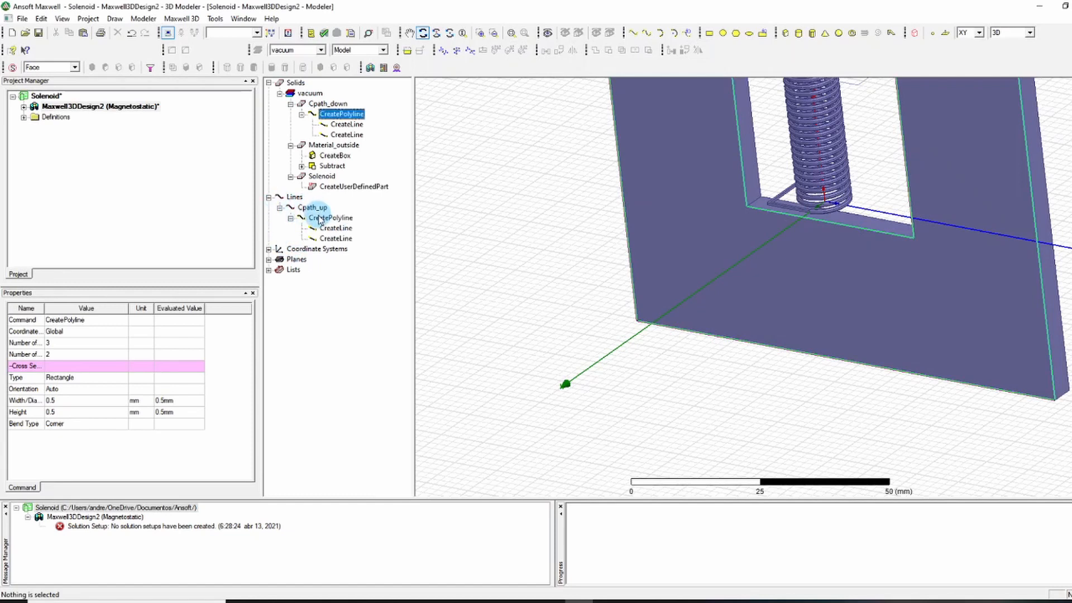
{"action": "left_click", "coordinate": [321, 218]}
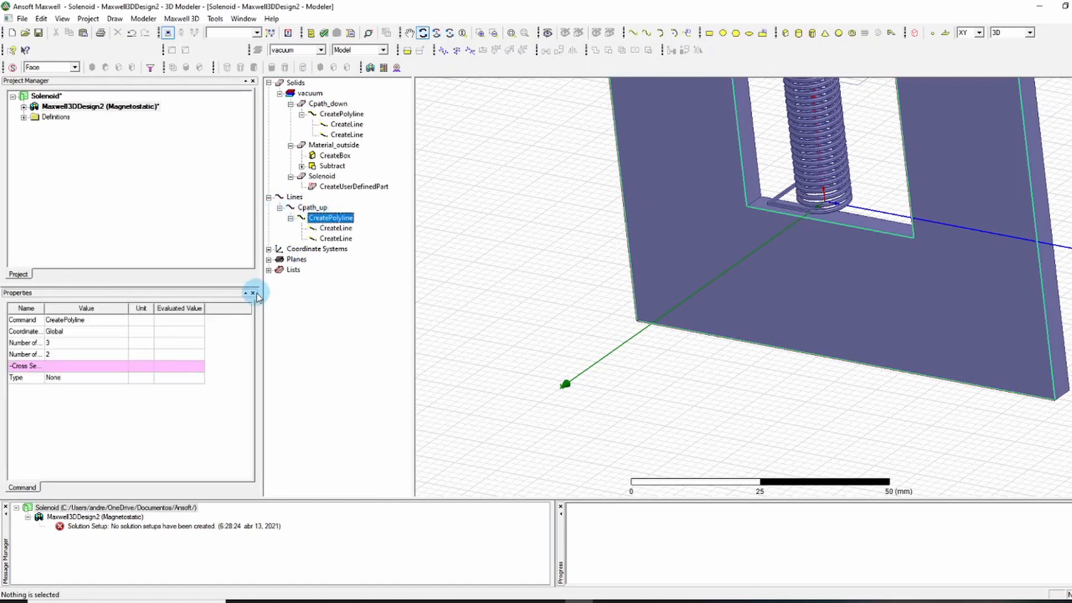
{"action": "left_click", "coordinate": [70, 378]}
{"action": "left_click", "coordinate": [83, 428]}
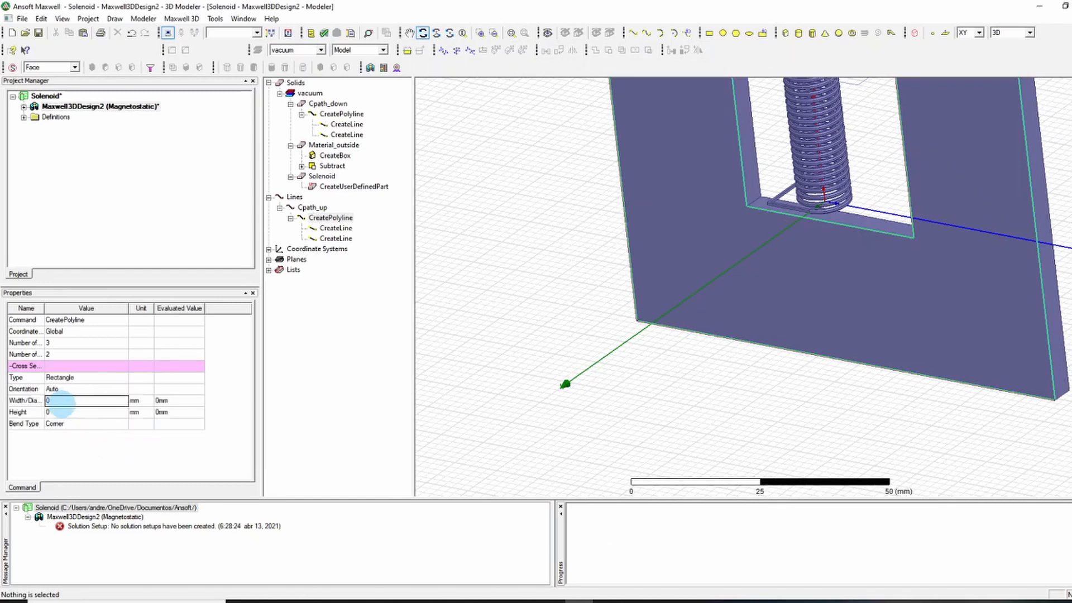
{"action": "left_click", "coordinate": [73, 413]}
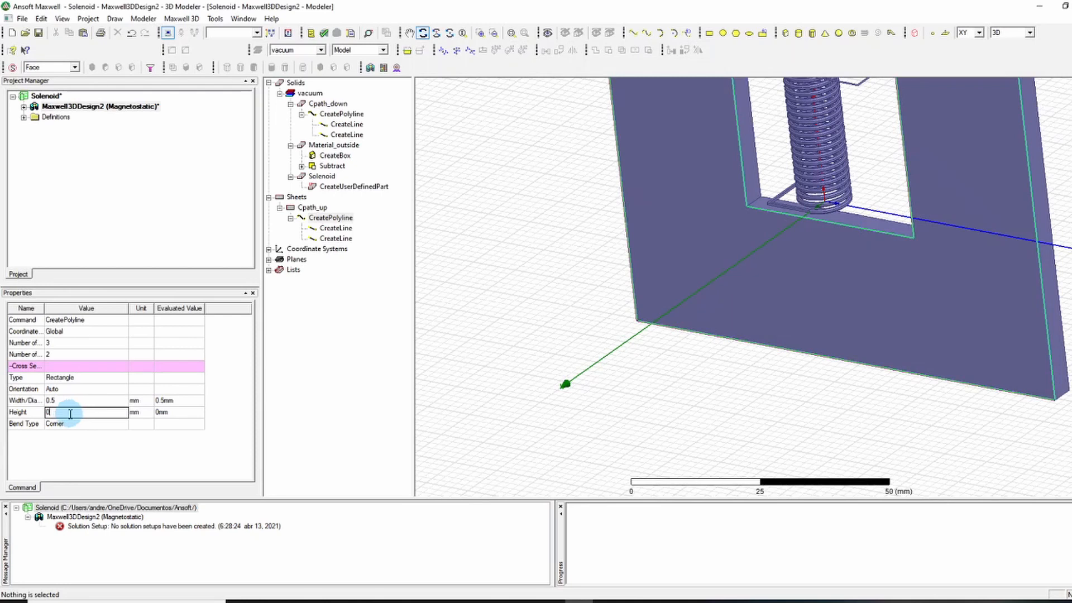
{"action": "key", "text": "Return"}
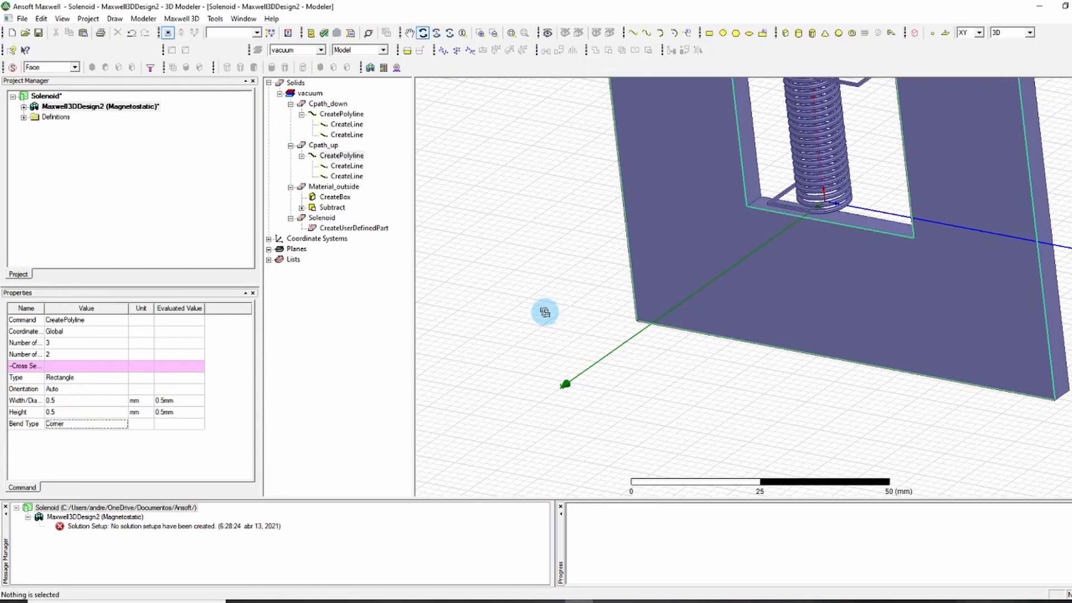
- Examine from several angles how both solid wire ends leave the solenoid and pass through the plate opening
{"action": "left_click", "coordinate": [411, 34]}
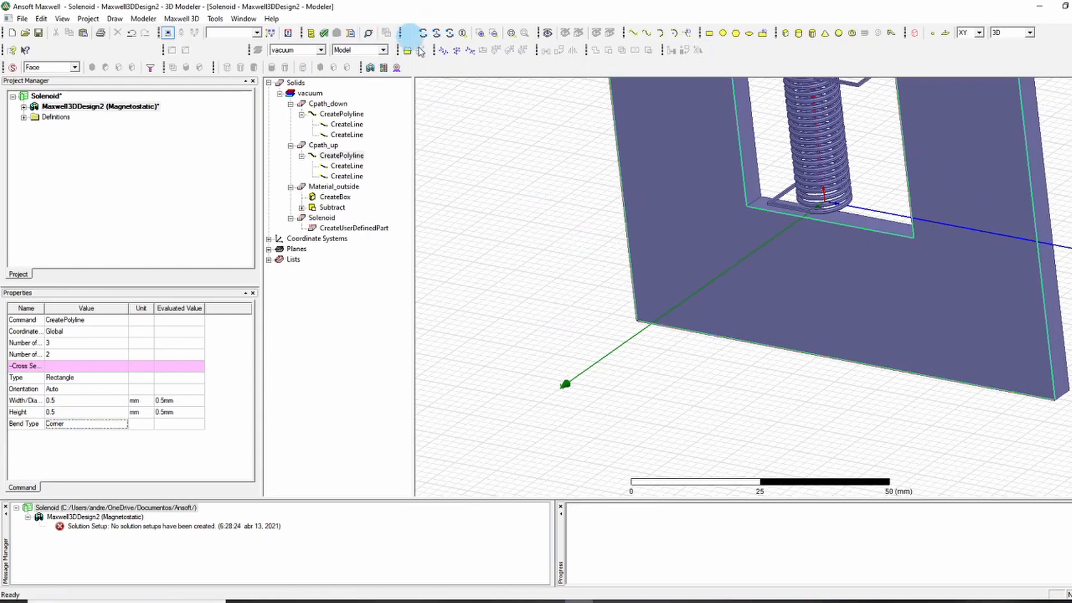
{"action": "left_click_drag", "start_coordinate": [827, 308], "coordinate": [683, 375]}
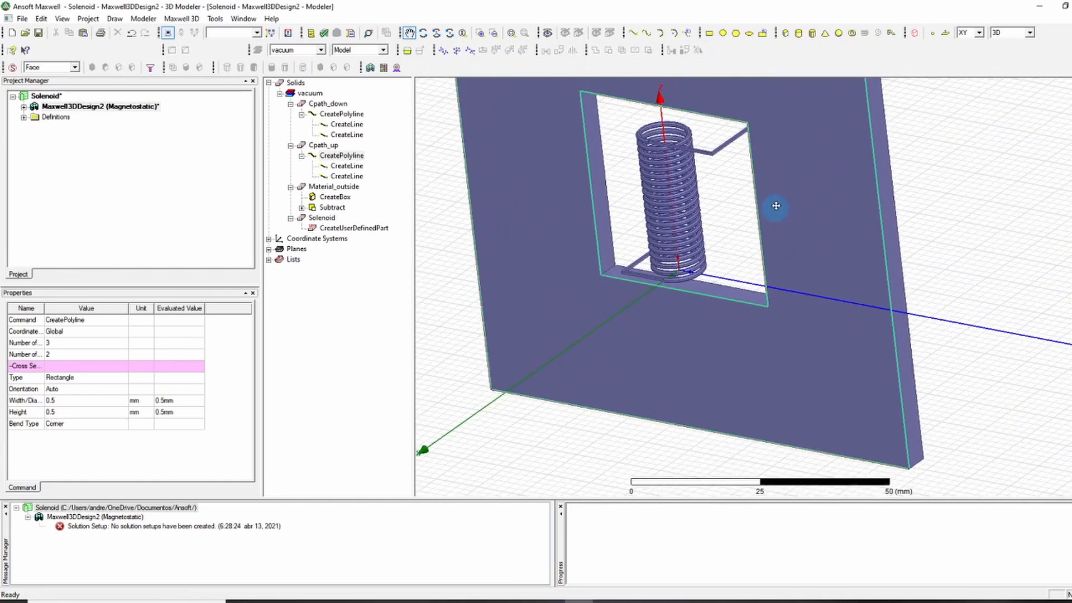
{"action": "left_click", "coordinate": [424, 33]}
{"action": "left_click_drag", "start_coordinate": [816, 317], "coordinate": [745, 397]}
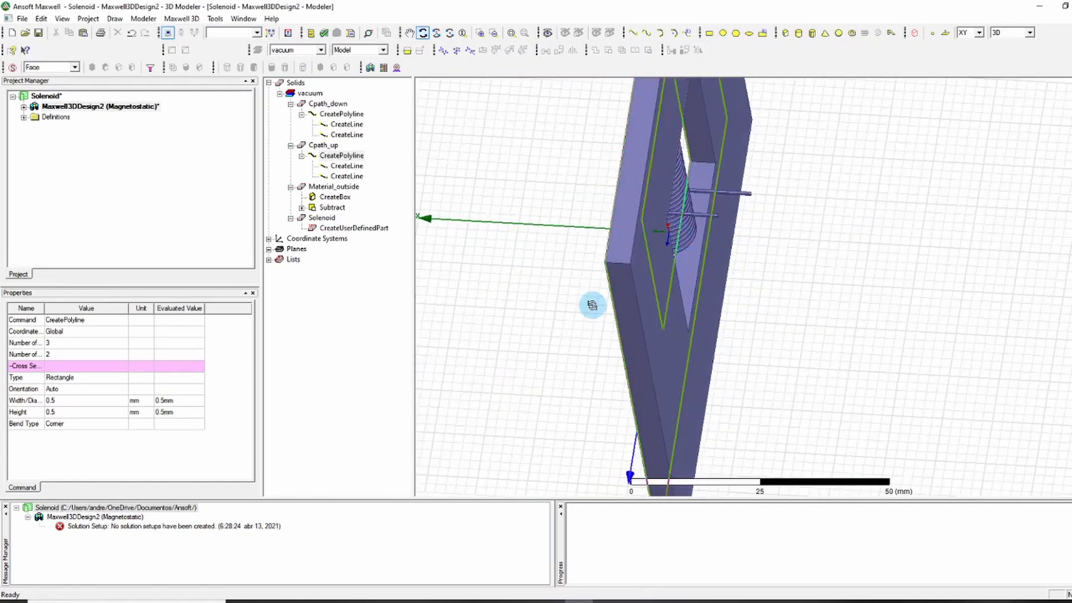
{"action": "left_click_drag", "start_coordinate": [592, 305], "coordinate": [728, 246]}
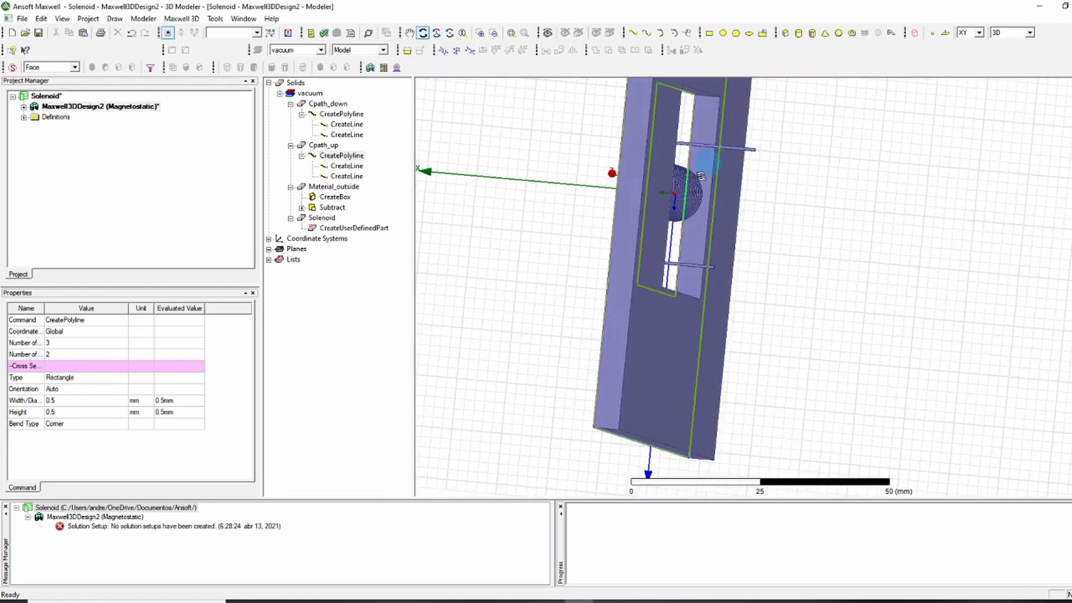
{"action": "left_click_drag", "start_coordinate": [710, 329], "coordinate": [687, 344]}
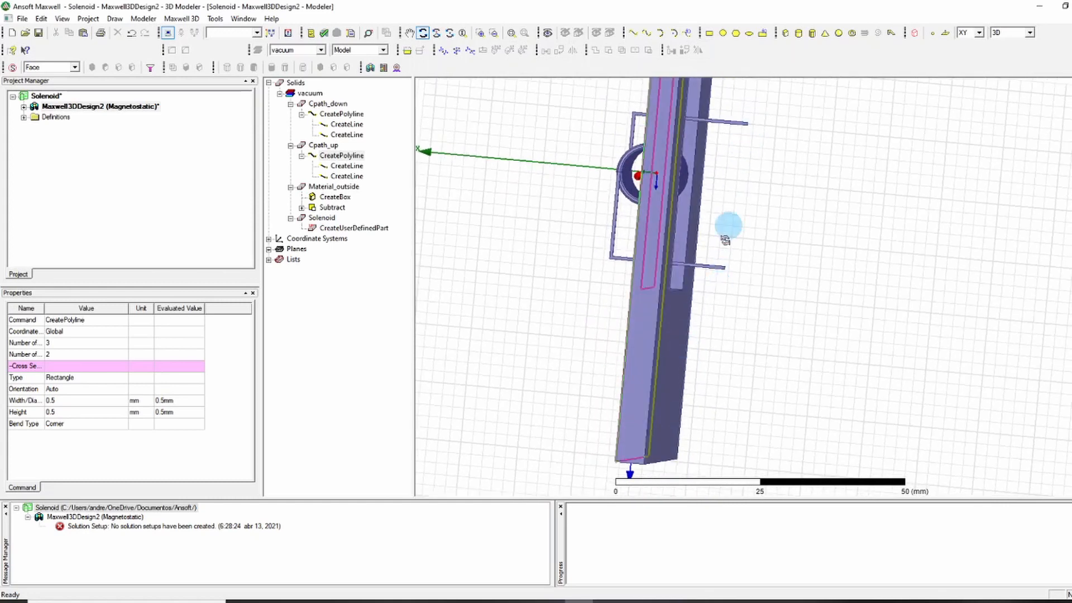
{"action": "left_click_drag", "start_coordinate": [707, 210], "coordinate": [562, 213]}
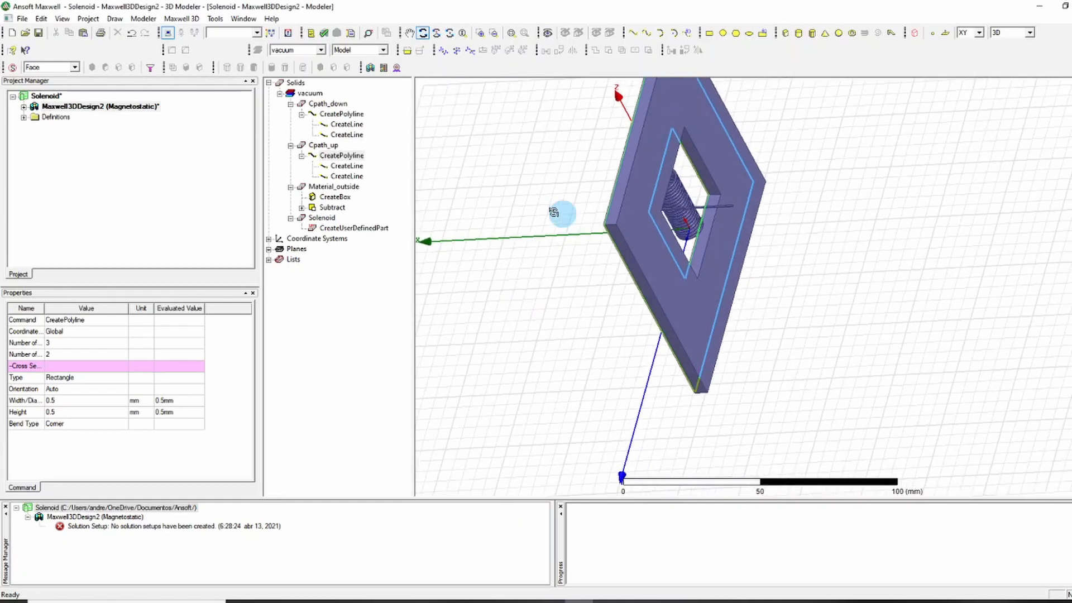
{"action": "left_click", "coordinate": [410, 33]}
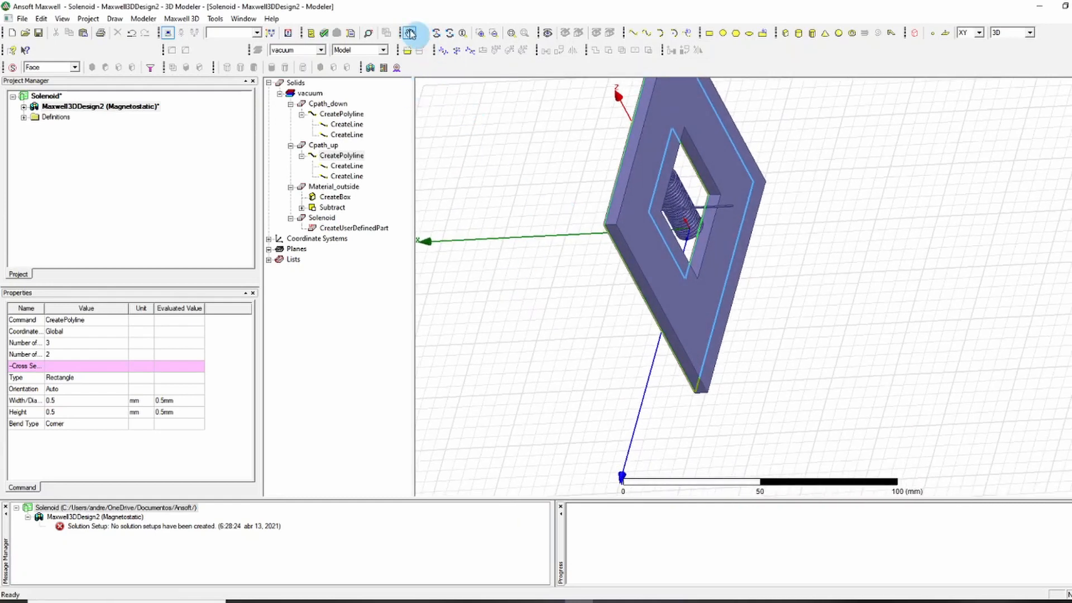
{"action": "right_click", "coordinate": [482, 138]}
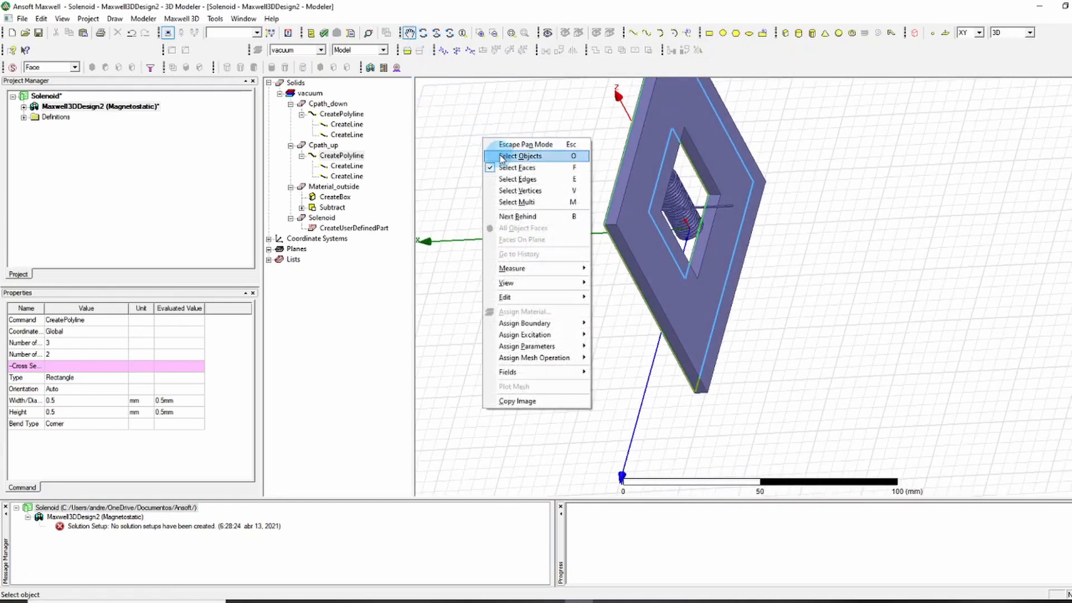
{"action": "left_click", "coordinate": [524, 144]}
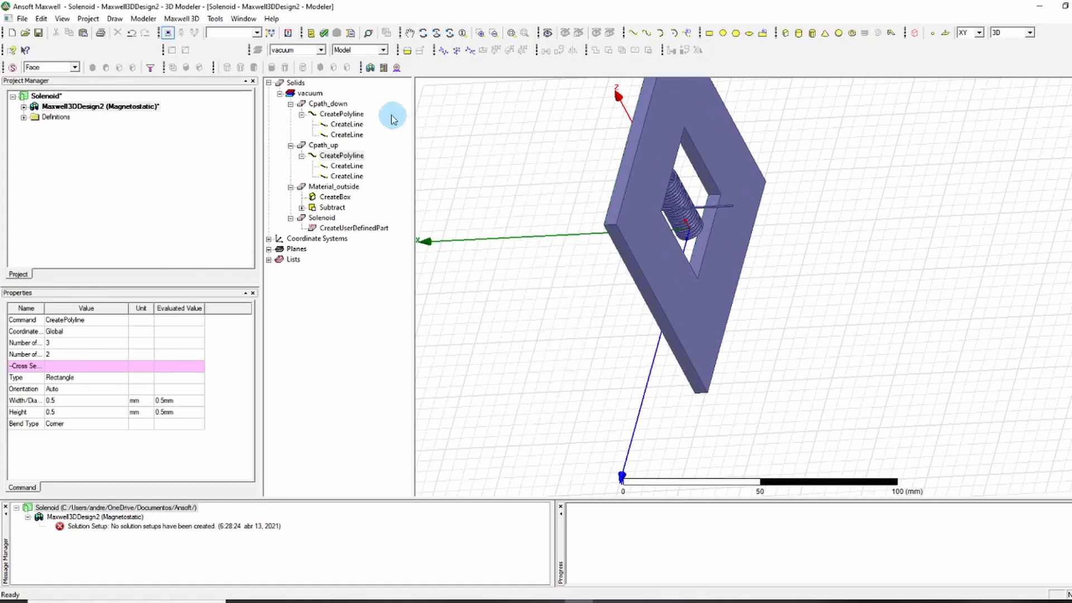
- Assign the copper material to Cpath_down, Cpath_up and Solenoid together
{"action": "left_click", "coordinate": [327, 104]}
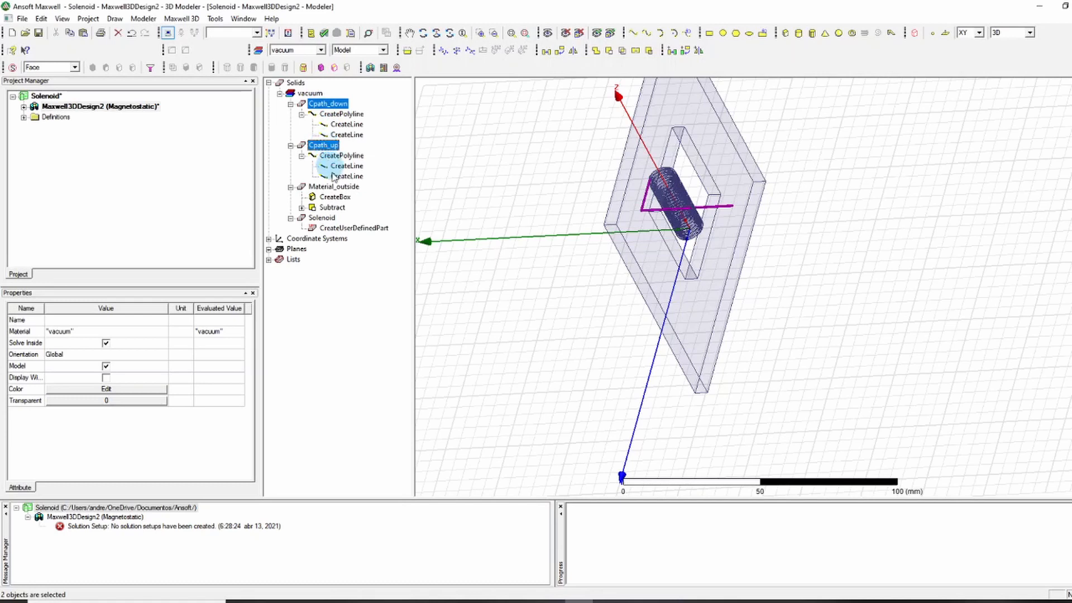
{"action": "left_click", "coordinate": [330, 218], "text": "ctrl"}
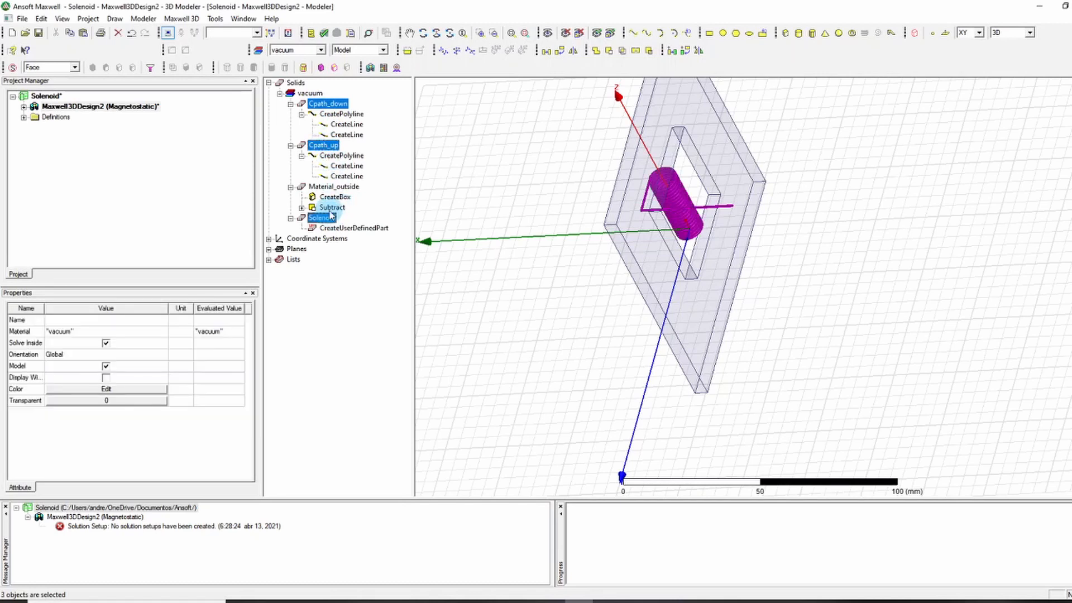
{"action": "right_click", "coordinate": [330, 220]}
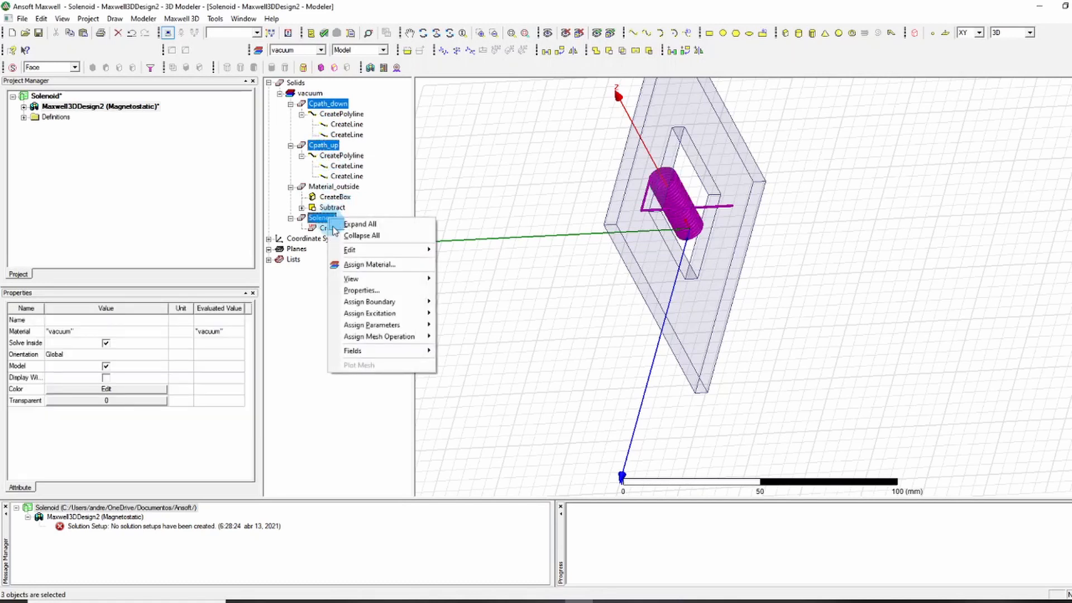
{"action": "left_click", "coordinate": [361, 268]}
{"action": "type", "text": "cop"}
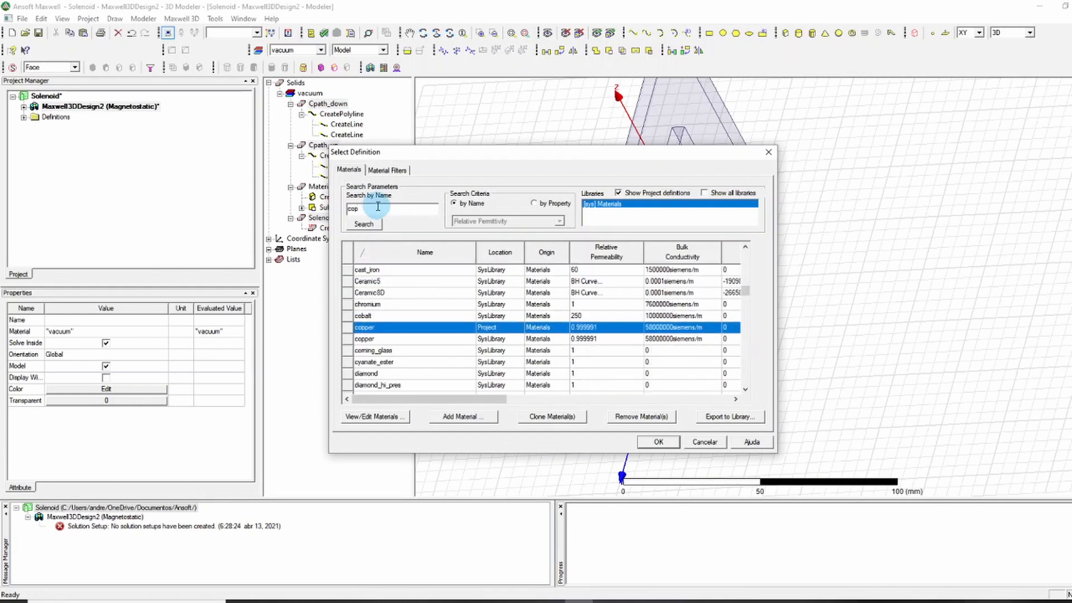
{"action": "key", "text": "Return"}
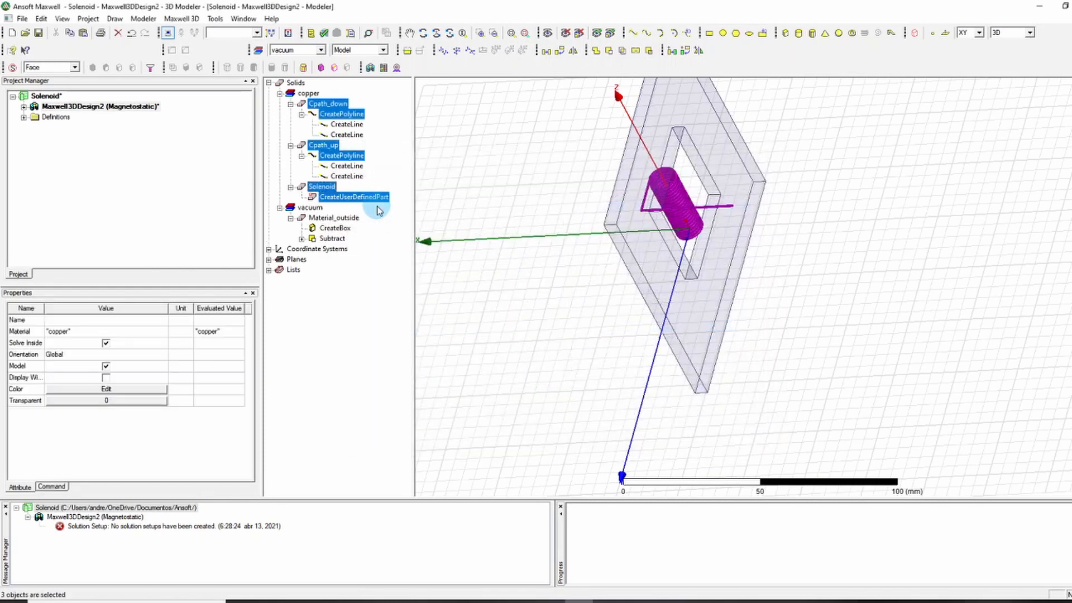
- Assign the perfect conductor material to the Material_outside plate
{"action": "left_click", "coordinate": [280, 94]}
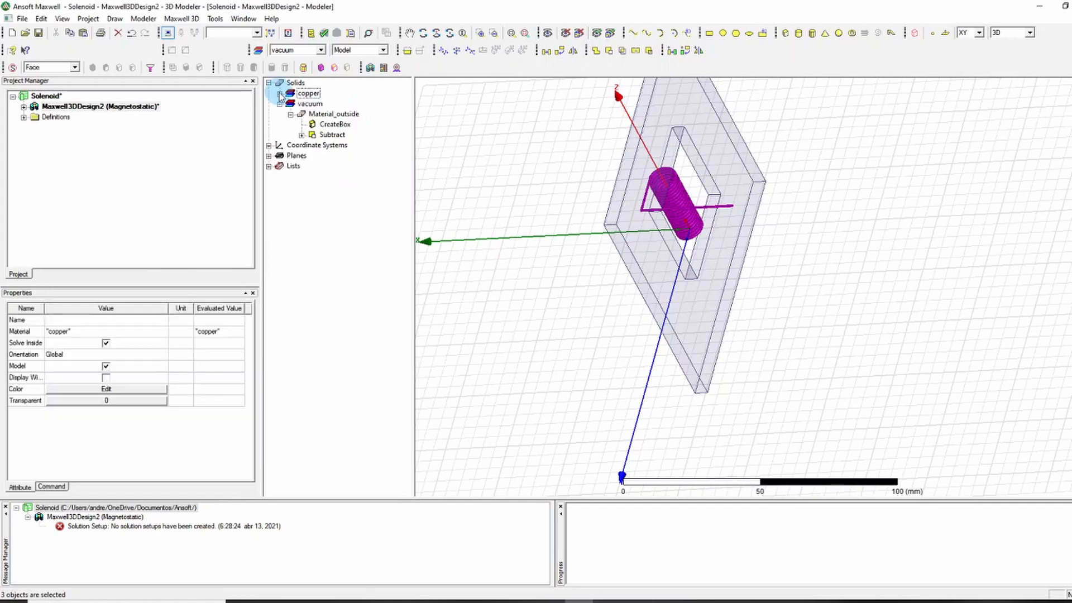
{"action": "left_click", "coordinate": [333, 114]}
{"action": "right_click", "coordinate": [333, 116]}
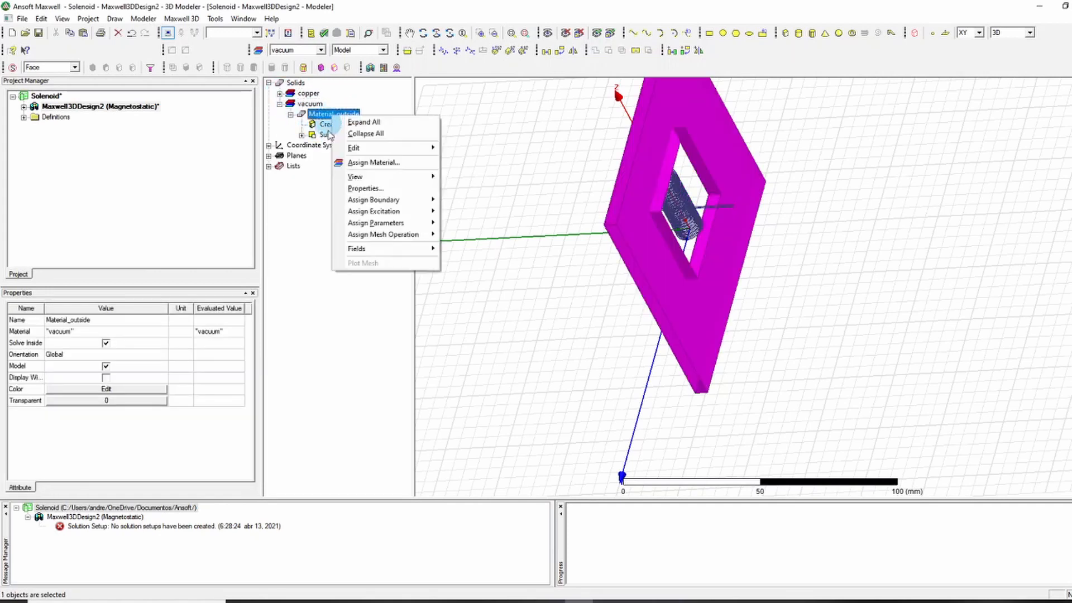
{"action": "left_click", "coordinate": [355, 162]}
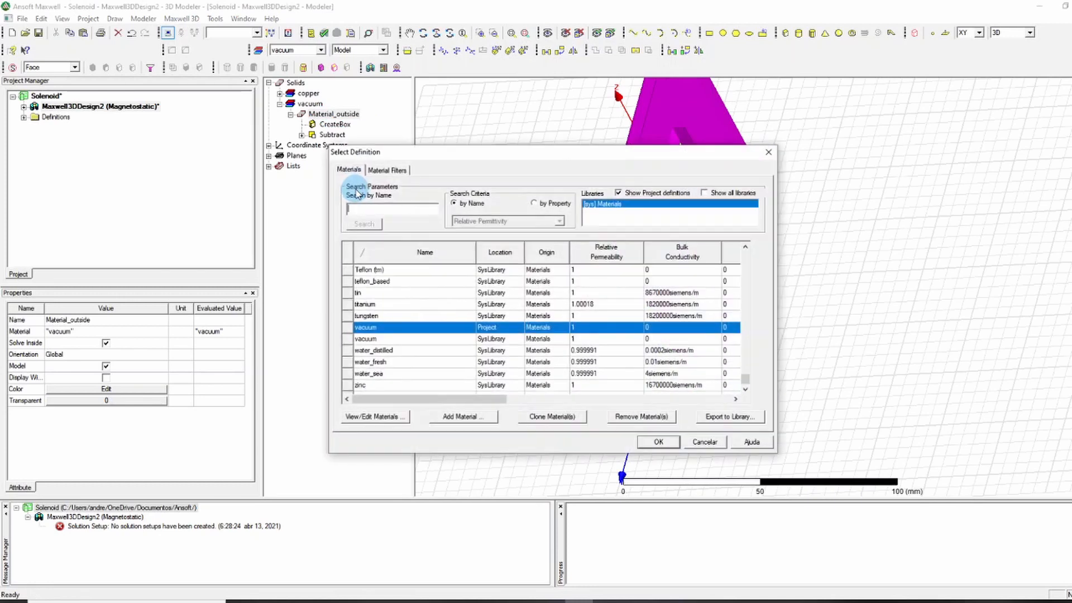
{"action": "type", "text": "per"}
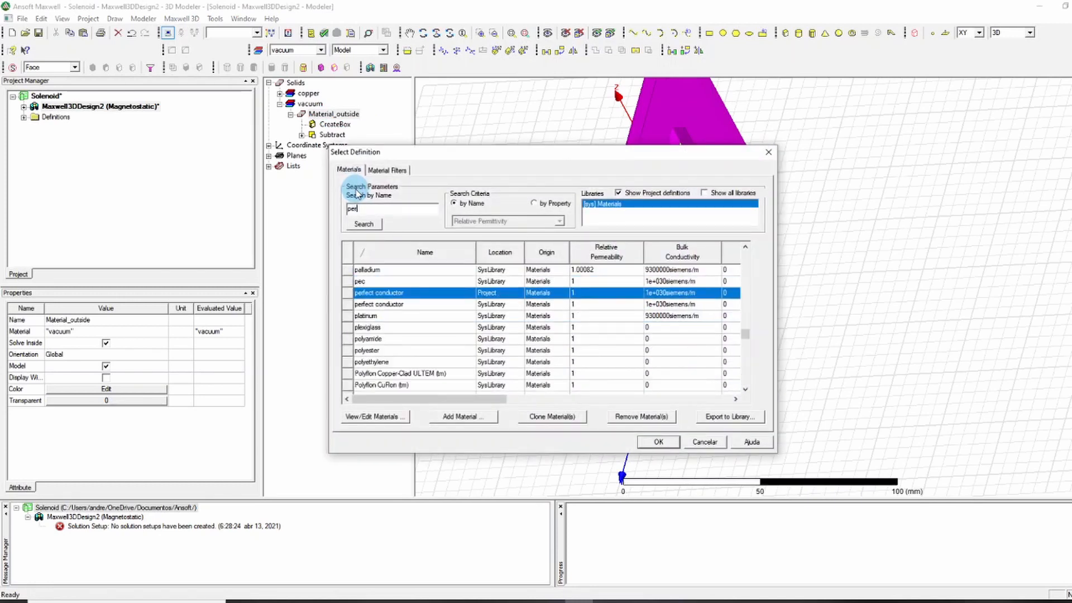
{"action": "left_click", "coordinate": [431, 292]}
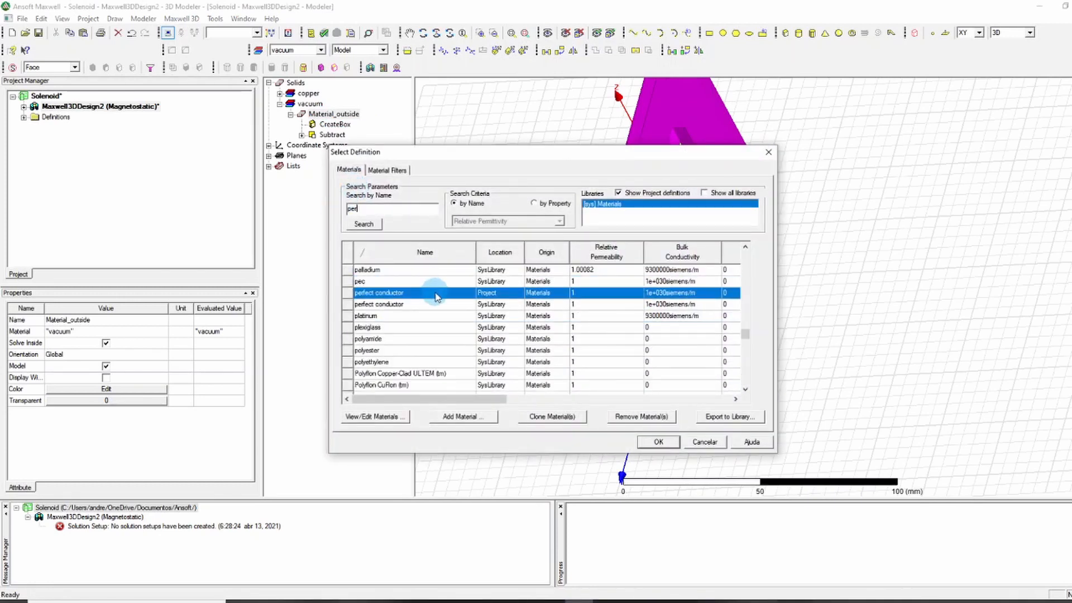
{"action": "double_click", "coordinate": [437, 294]}
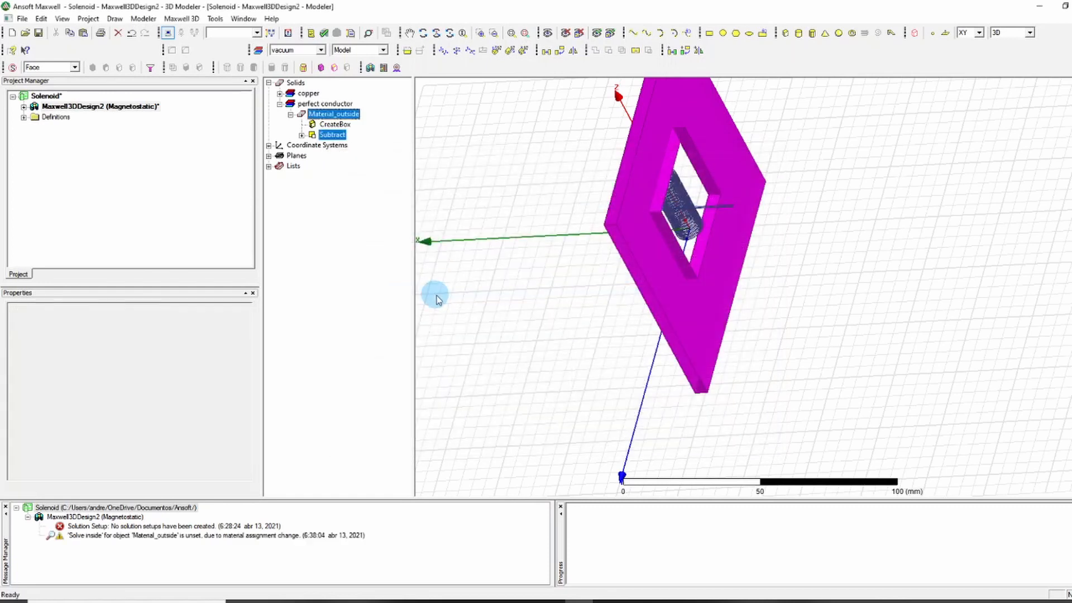
- Create a region enclosing the whole model, padding all directions similarly with a percentage offset of 0
{"action": "scroll", "coordinate": [497, 246], "scroll_direction": "down", "scroll_amount": 5}
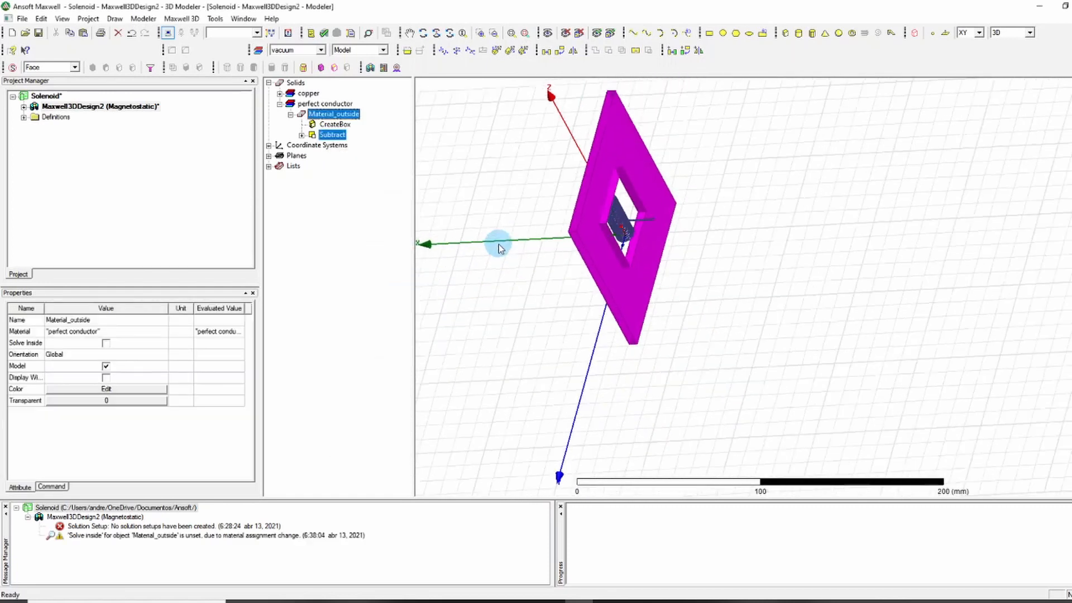
{"action": "left_click", "coordinate": [422, 32]}
{"action": "left_click_drag", "start_coordinate": [591, 317], "coordinate": [508, 258]}
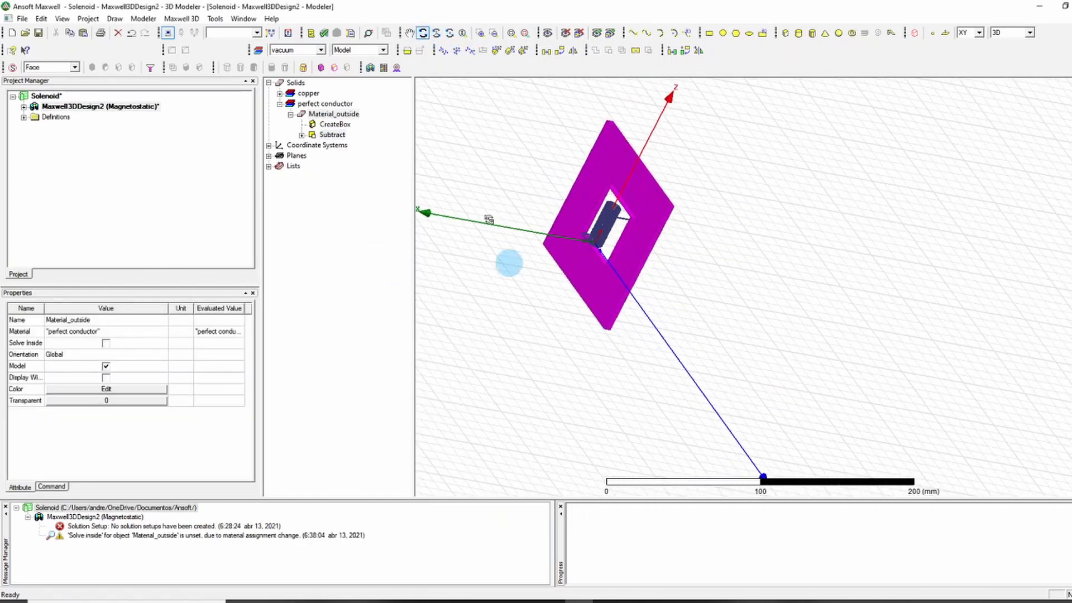
{"action": "left_click", "coordinate": [295, 84]}
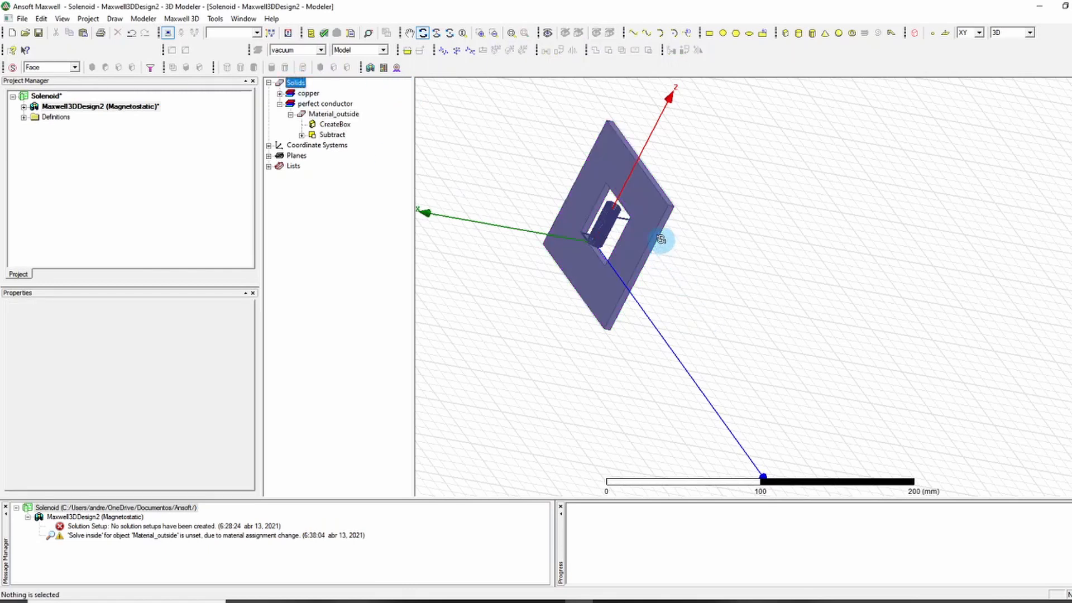
{"action": "left_click_drag", "start_coordinate": [662, 237], "coordinate": [661, 438]}
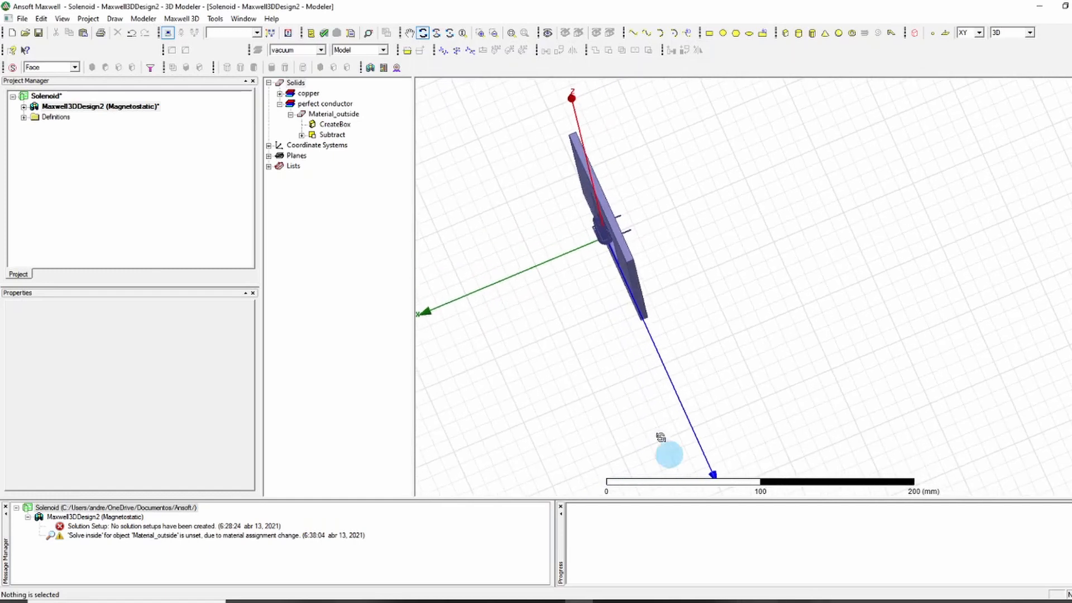
{"action": "left_click_drag", "start_coordinate": [708, 265], "coordinate": [442, 251]}
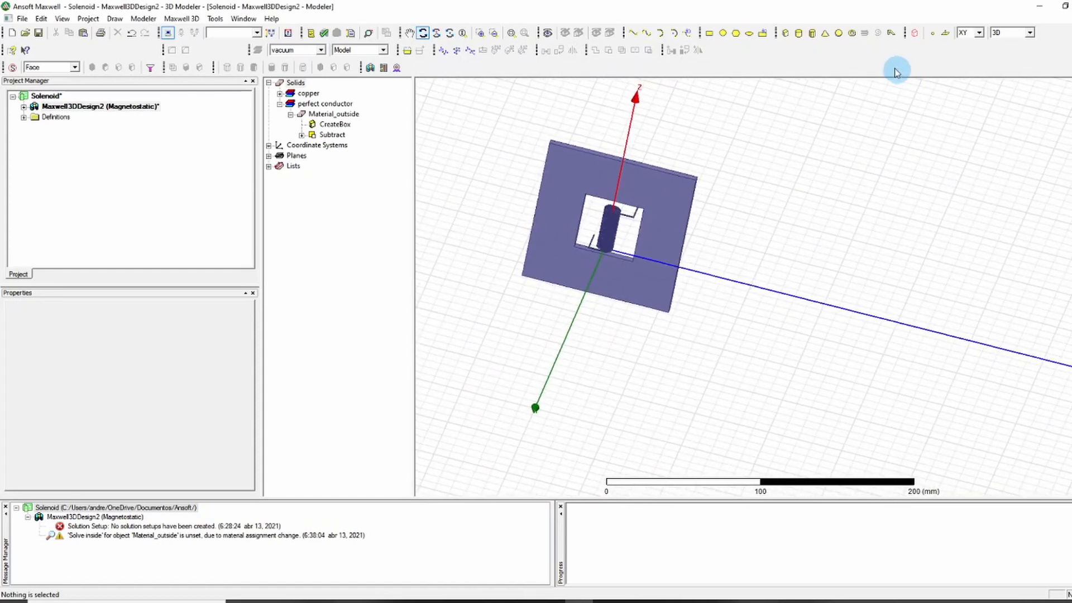
{"action": "left_click", "coordinate": [914, 33]}
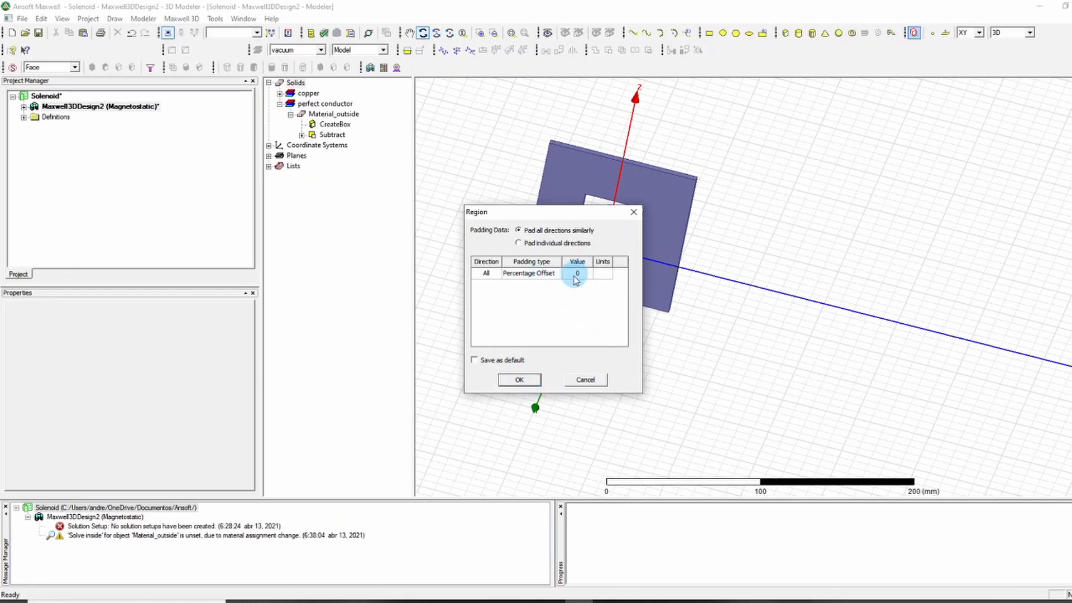
{"action": "left_click_drag", "start_coordinate": [559, 211], "coordinate": [385, 177]}
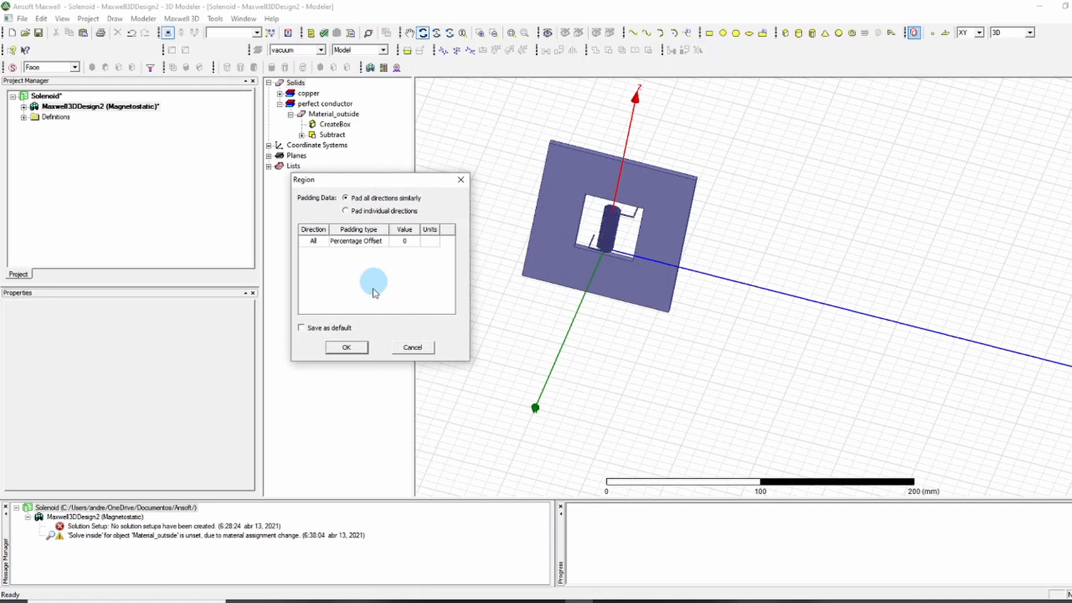
{"action": "left_click", "coordinate": [346, 348]}
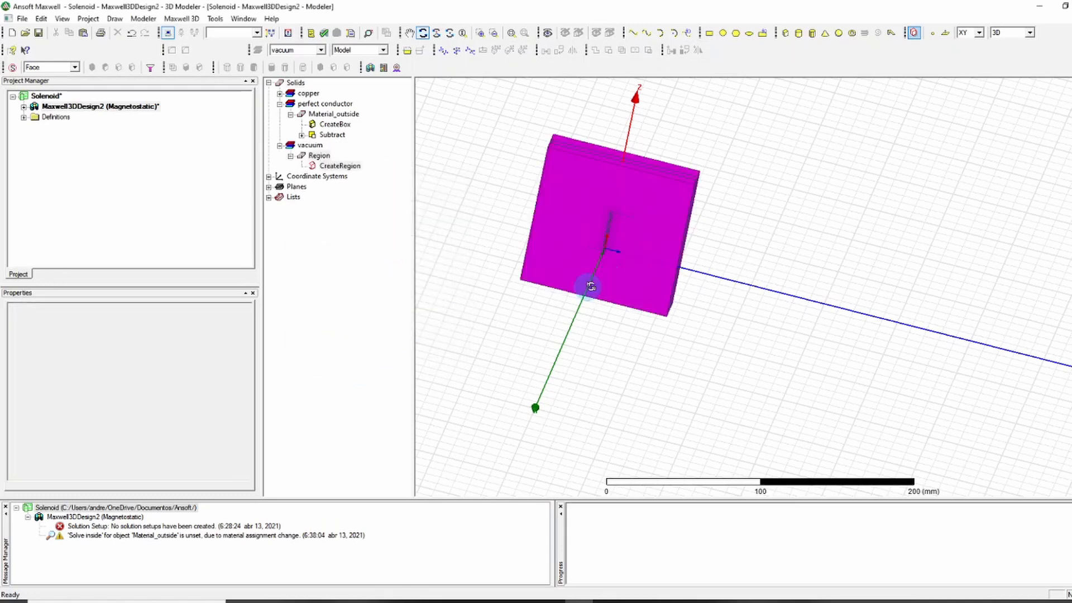
- Edit the region's creation properties and set its +X padding to a percentage offset of 100
{"action": "left_click_drag", "start_coordinate": [808, 235], "coordinate": [586, 170]}
{"action": "left_click_drag", "start_coordinate": [607, 117], "coordinate": [639, 187]}
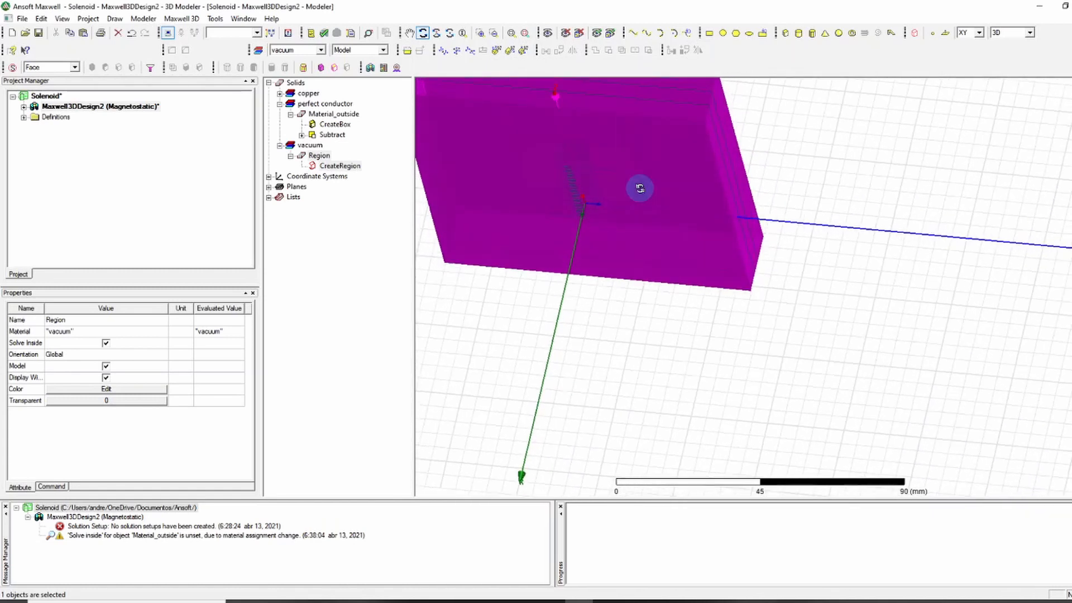
{"action": "scroll", "coordinate": [687, 183], "scroll_direction": "down", "scroll_amount": 5}
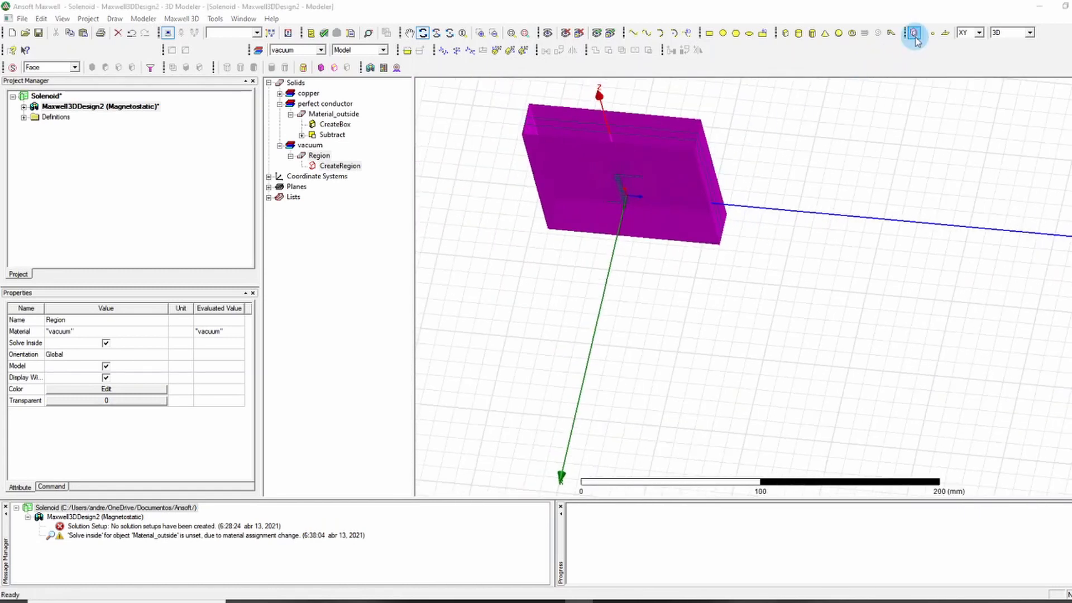
{"action": "double_click", "coordinate": [610, 169]}
{"action": "left_click", "coordinate": [219, 124]}
{"action": "left_click_drag", "start_coordinate": [223, 106], "coordinate": [253, 131]}
{"action": "left_click", "coordinate": [224, 238]}
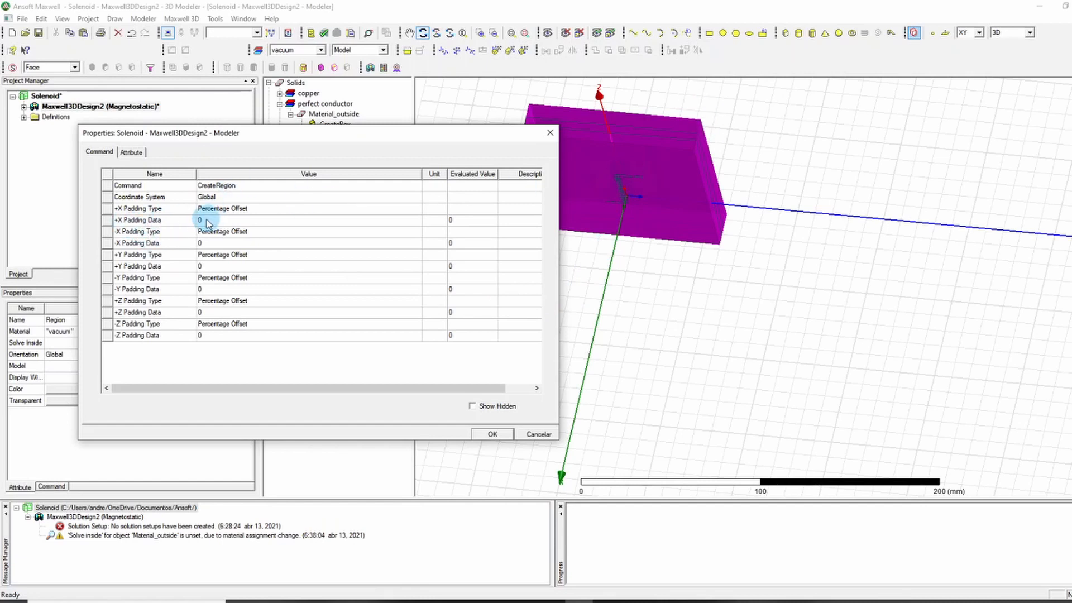
{"action": "left_click", "coordinate": [202, 244]}
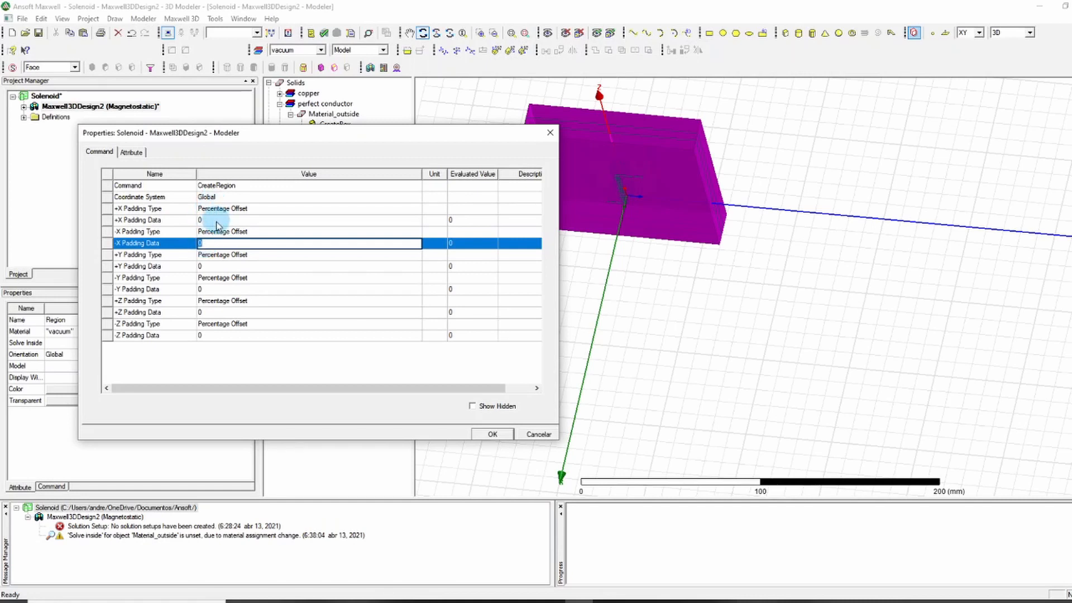
{"action": "left_click", "coordinate": [217, 221]}
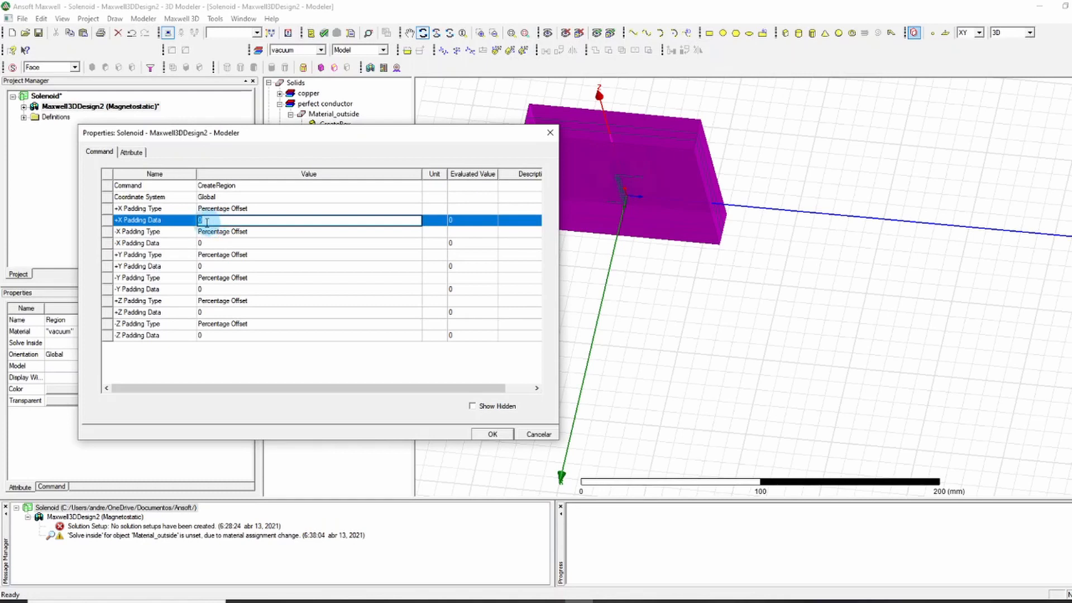
{"action": "left_click_drag", "start_coordinate": [265, 146], "coordinate": [181, 141]}
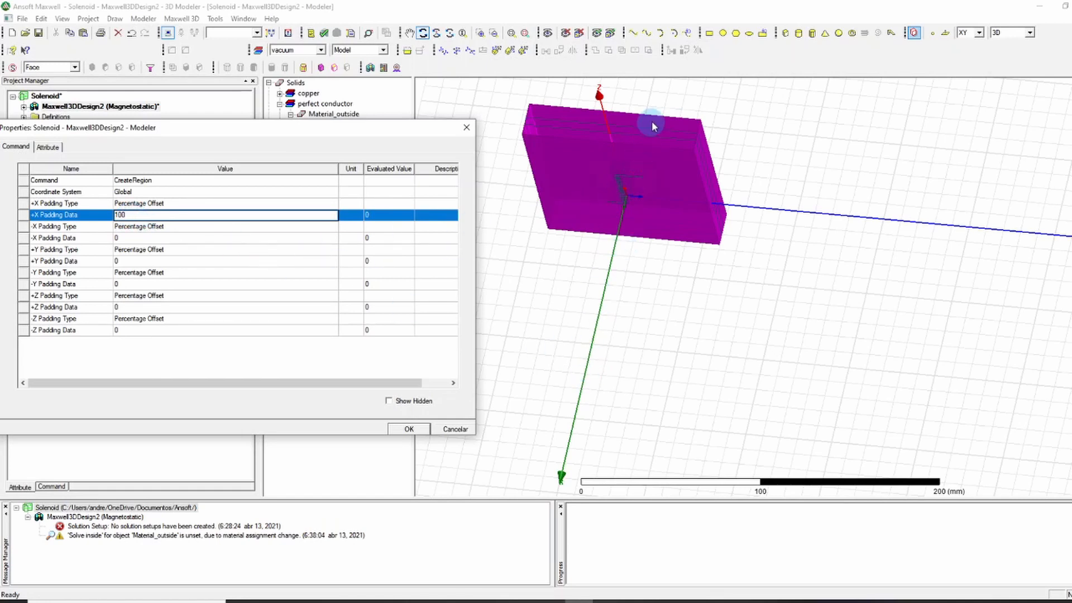
- Set the region's +Y, -Y, +Z and -Z padding to 50 each, apply the changes and deselect the region
{"action": "left_click", "coordinate": [130, 261]}
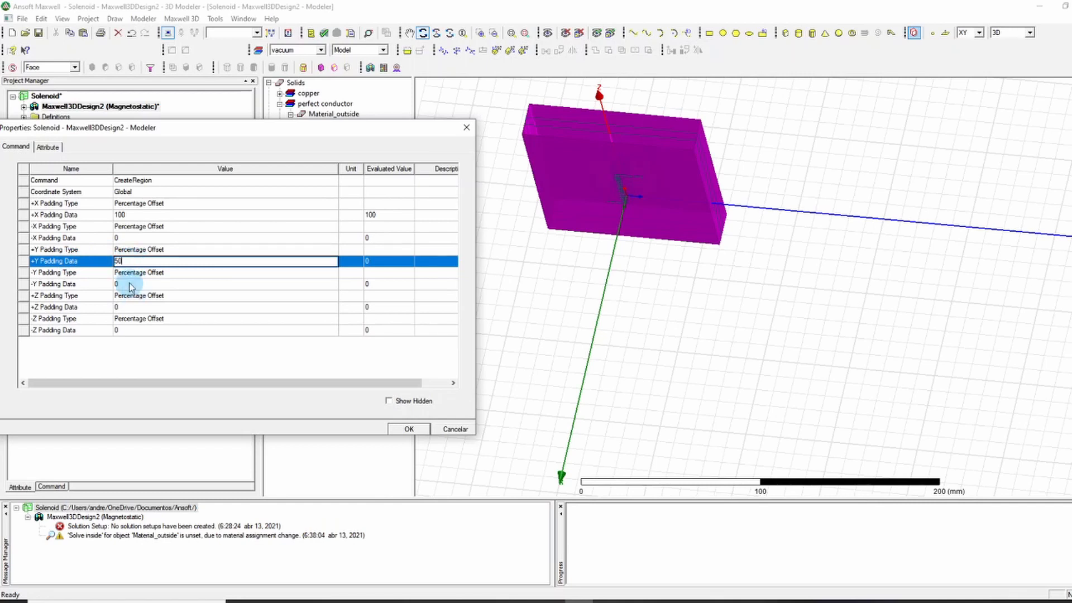
{"action": "left_click", "coordinate": [131, 285]}
{"action": "left_click", "coordinate": [137, 308]}
{"action": "type", "text": "50"}
{"action": "left_click", "coordinate": [138, 330]}
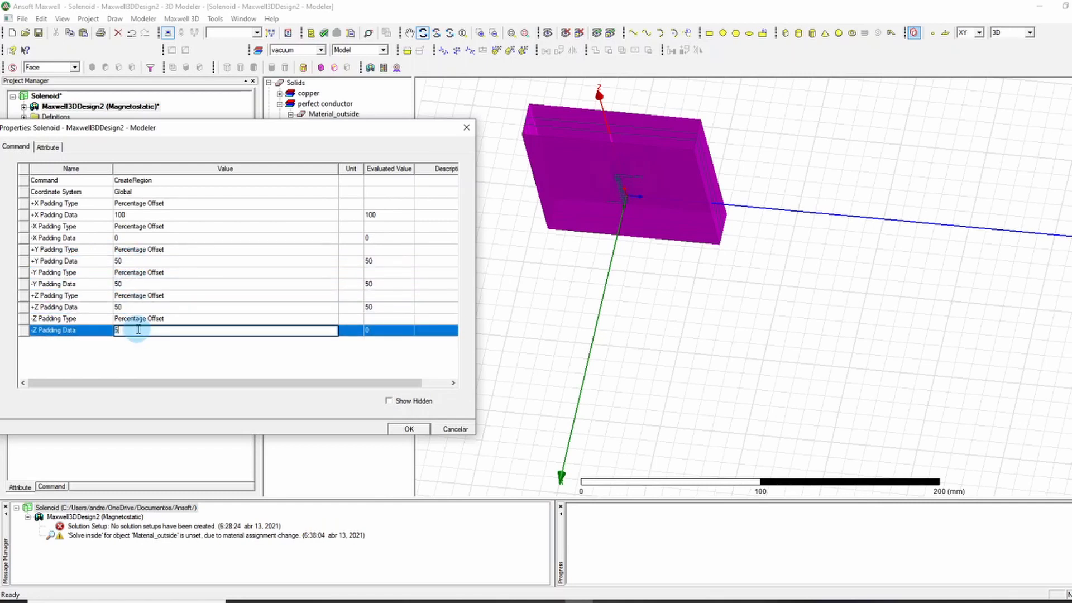
{"action": "type", "text": "50"}
{"action": "left_click", "coordinate": [409, 428]}
{"action": "left_click_drag", "start_coordinate": [455, 417], "coordinate": [767, 123]}
{"action": "scroll", "coordinate": [632, 208], "scroll_direction": "up", "scroll_amount": 4}
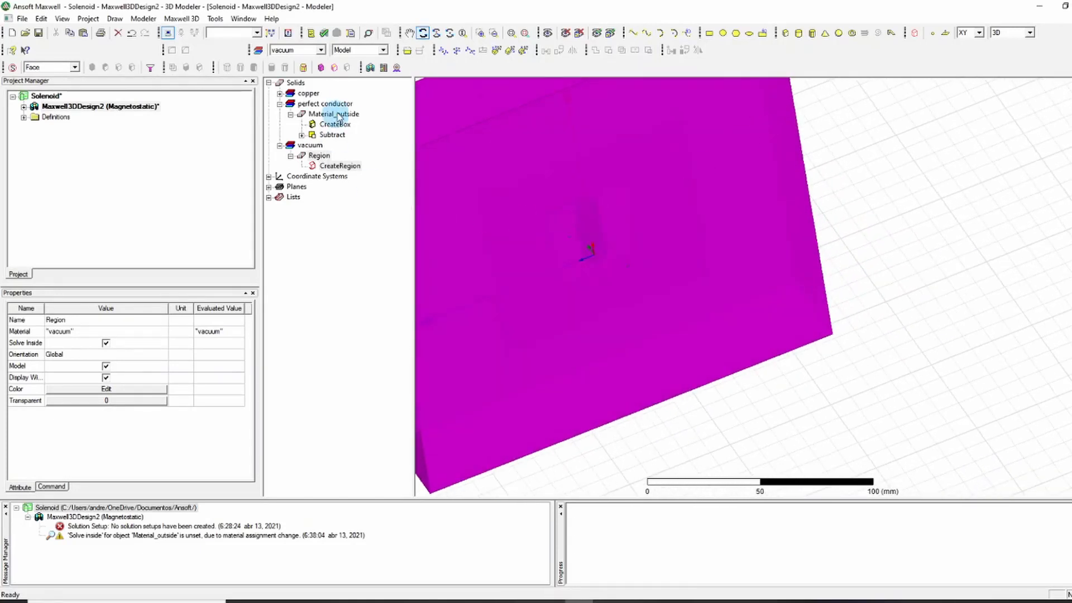
{"action": "left_click", "coordinate": [321, 104]}
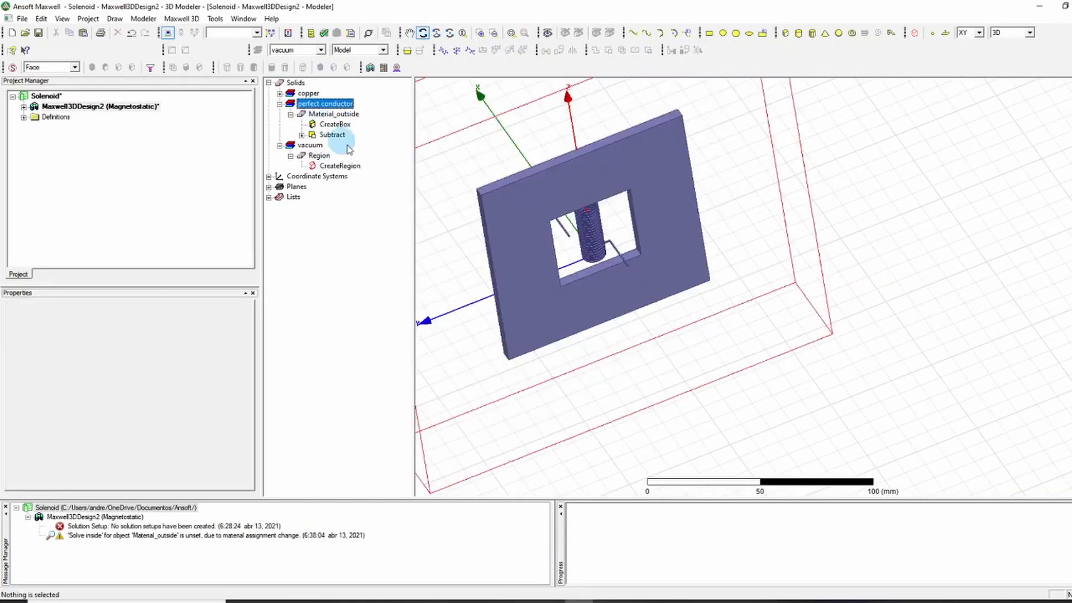
- Assign a solid 120 A current excitation to the end face of the upper wire, swapping its direction to point out of the wire
{"action": "left_click_drag", "start_coordinate": [480, 217], "coordinate": [620, 234]}
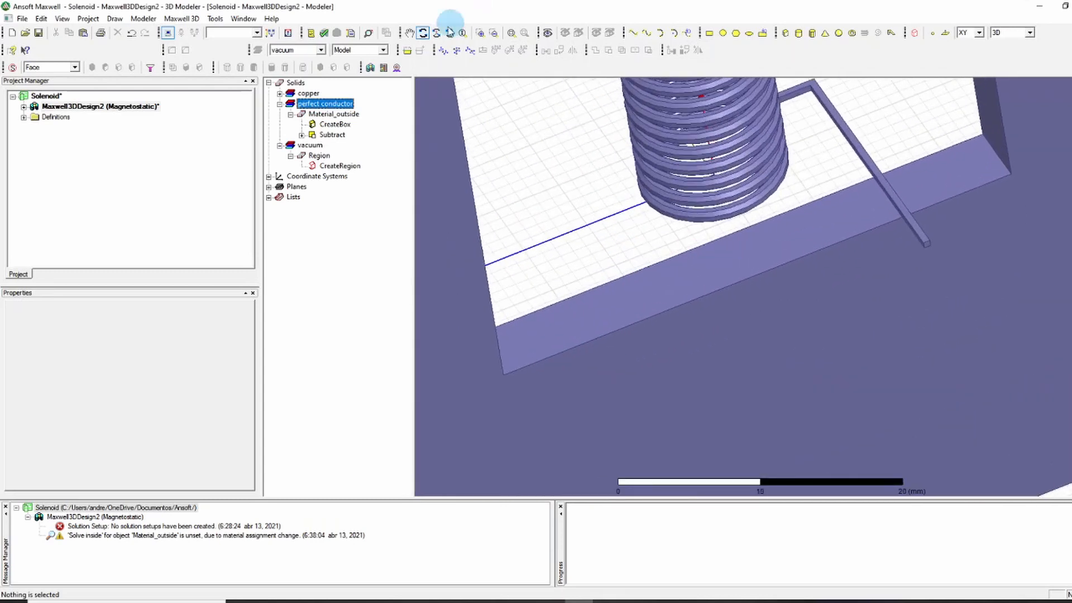
{"action": "left_click", "coordinate": [409, 33]}
{"action": "scroll", "coordinate": [611, 263], "scroll_direction": "up", "scroll_amount": 5}
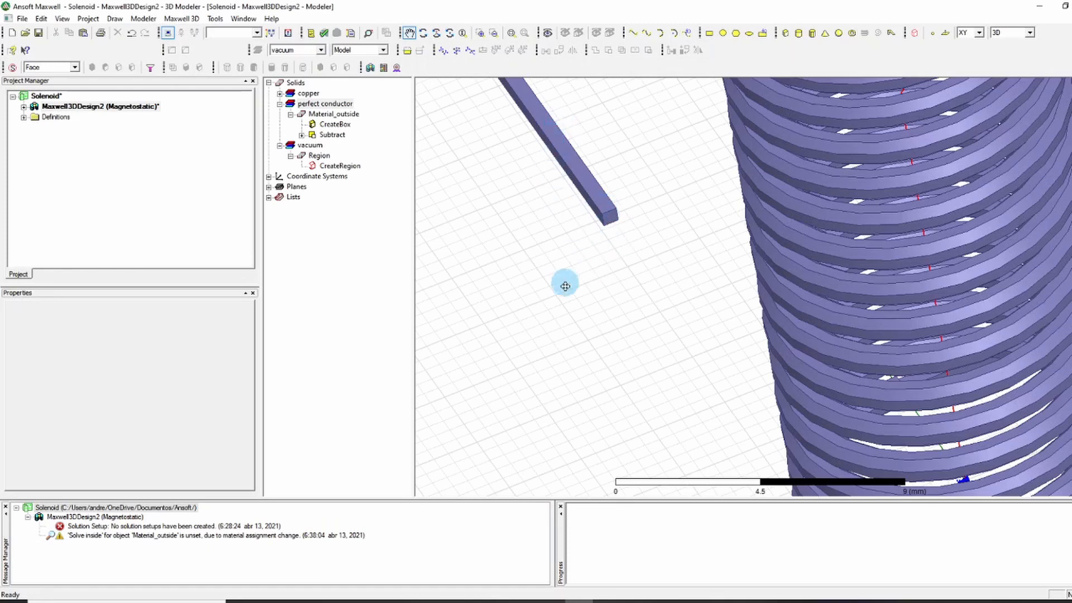
{"action": "scroll", "coordinate": [605, 211], "scroll_direction": "up", "scroll_amount": 4}
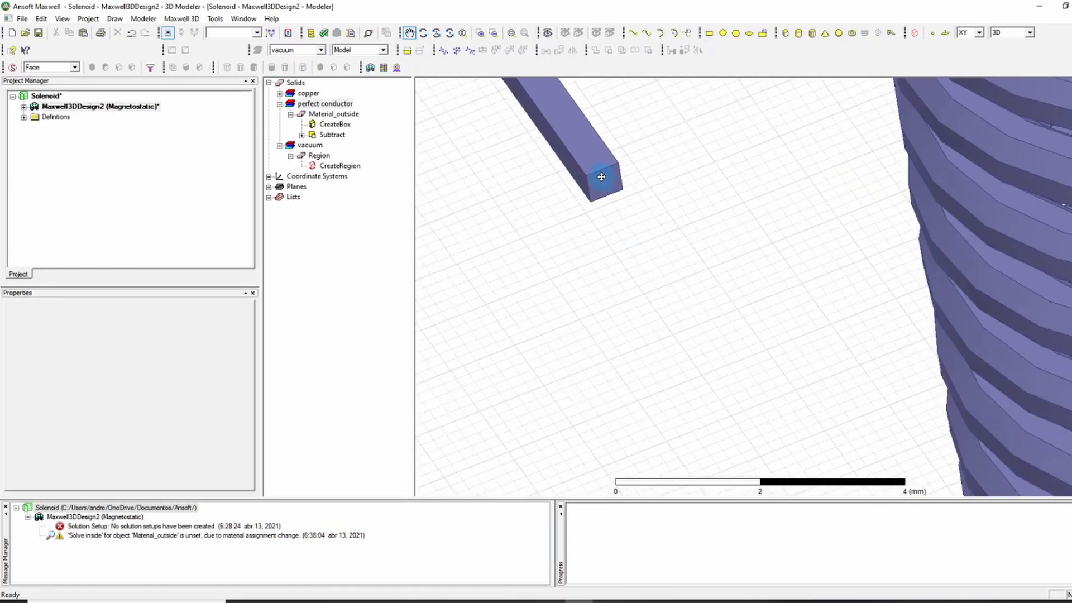
{"action": "right_click", "coordinate": [596, 196]}
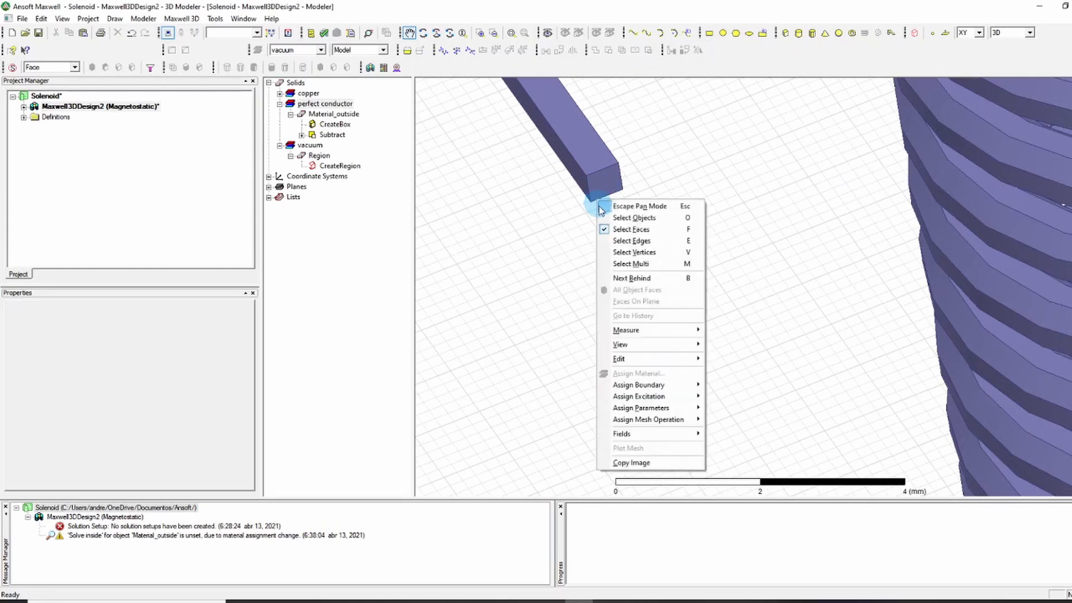
{"action": "left_click", "coordinate": [626, 230]}
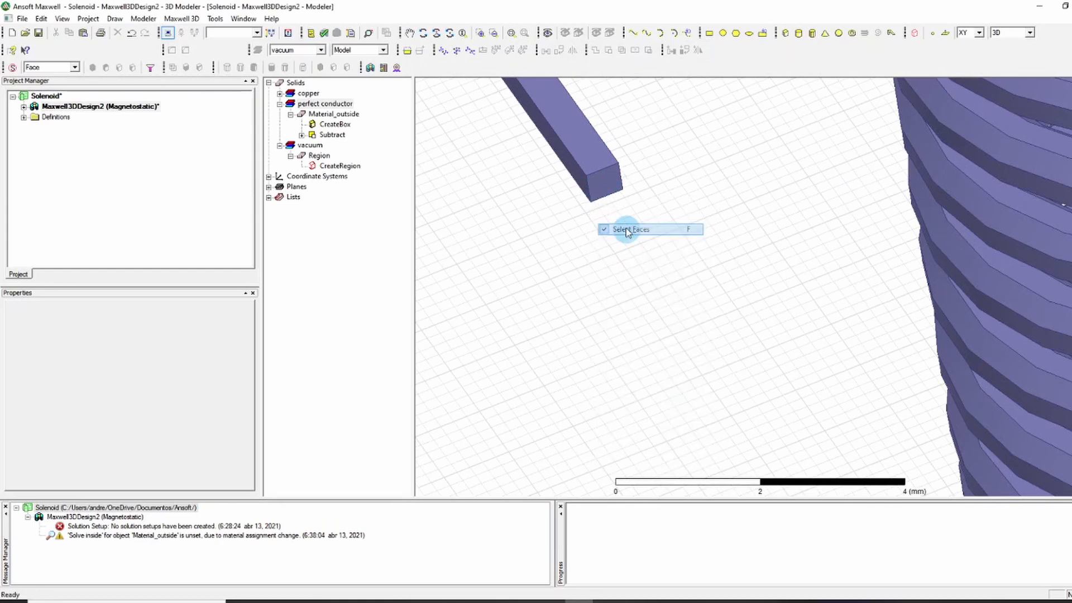
{"action": "left_click", "coordinate": [601, 189]}
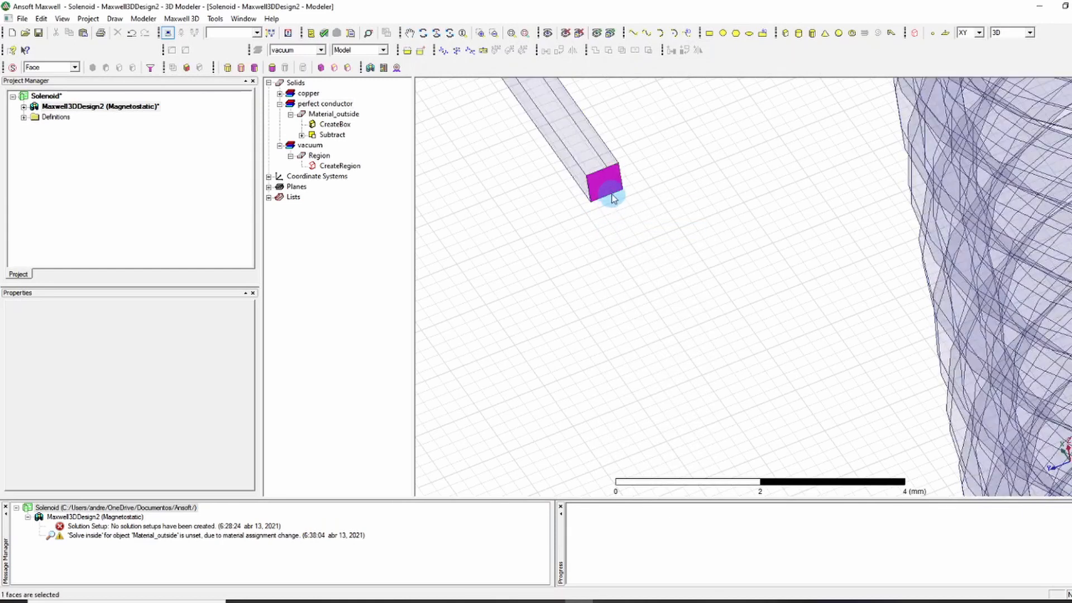
{"action": "right_click", "coordinate": [610, 184]}
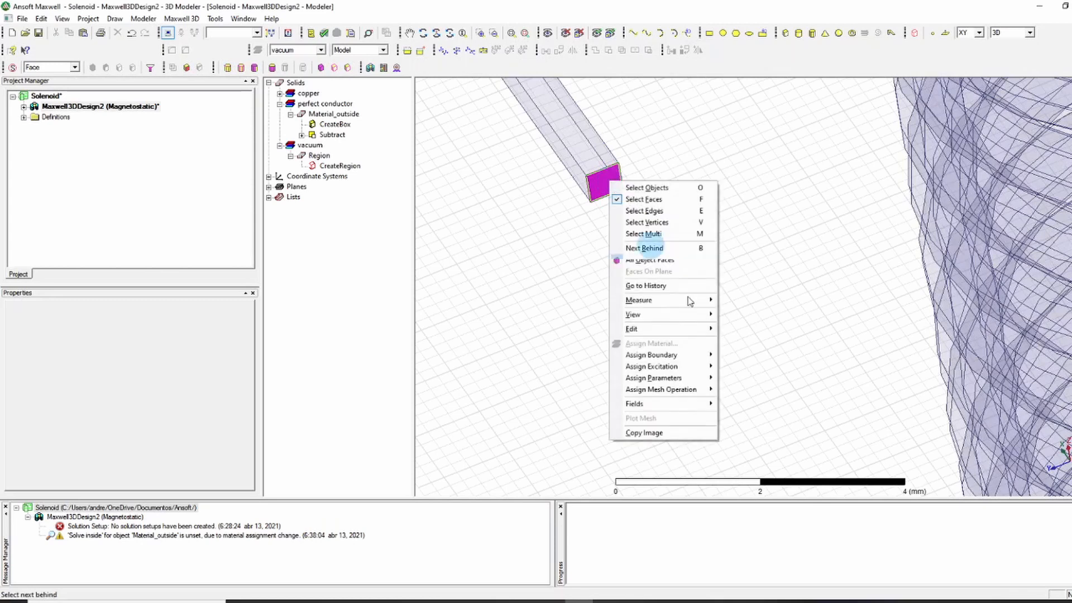
{"action": "mouse_move", "coordinate": [697, 375]}
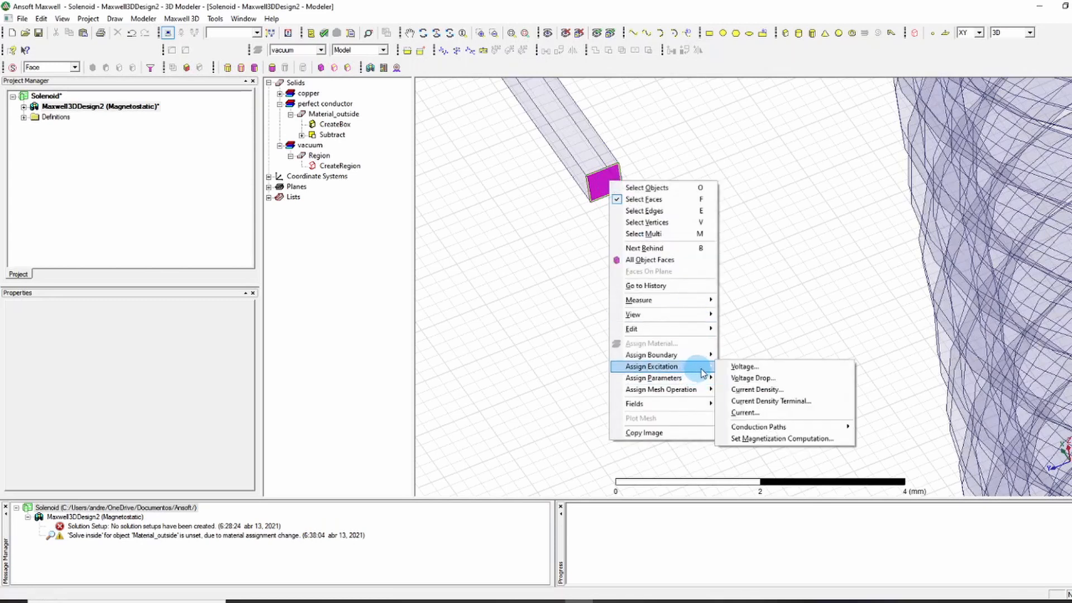
{"action": "left_click", "coordinate": [747, 411]}
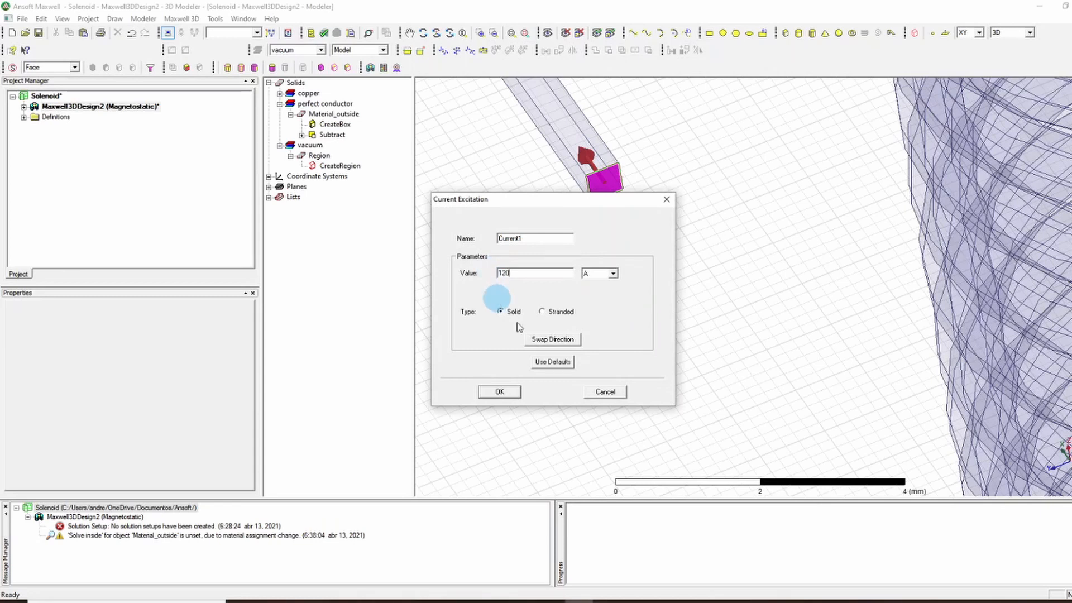
{"action": "left_click", "coordinate": [551, 342]}
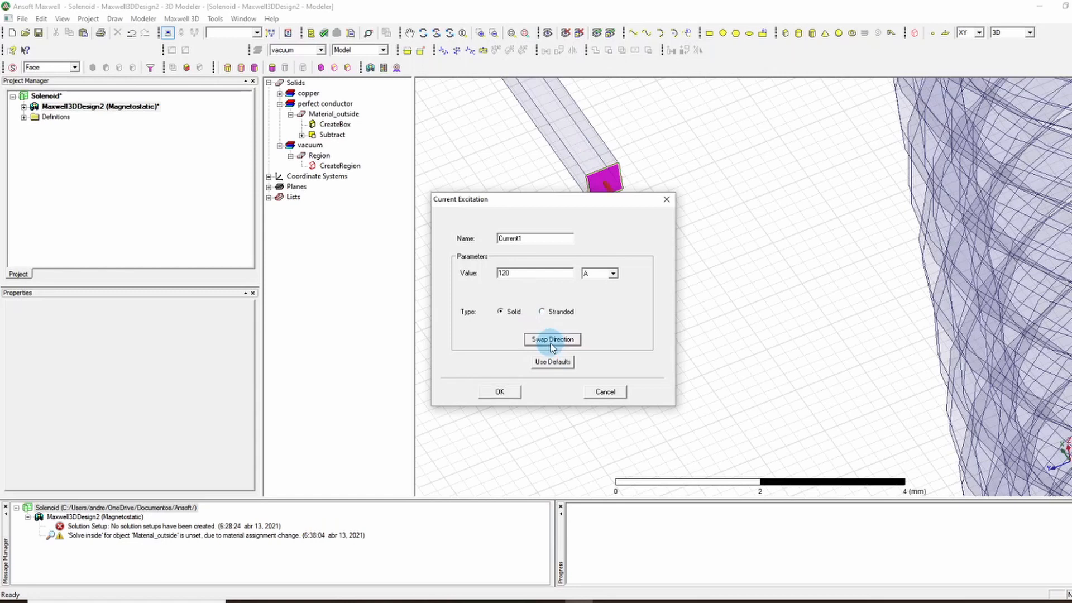
{"action": "left_click_drag", "start_coordinate": [579, 204], "coordinate": [916, 150]}
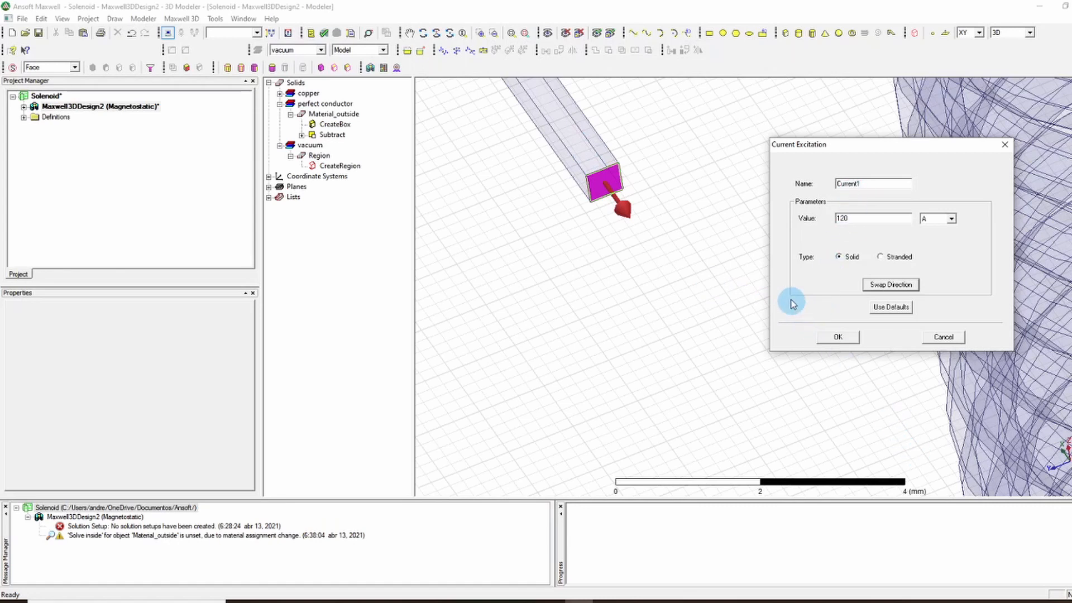
{"action": "left_click_drag", "start_coordinate": [812, 150], "coordinate": [763, 150]}
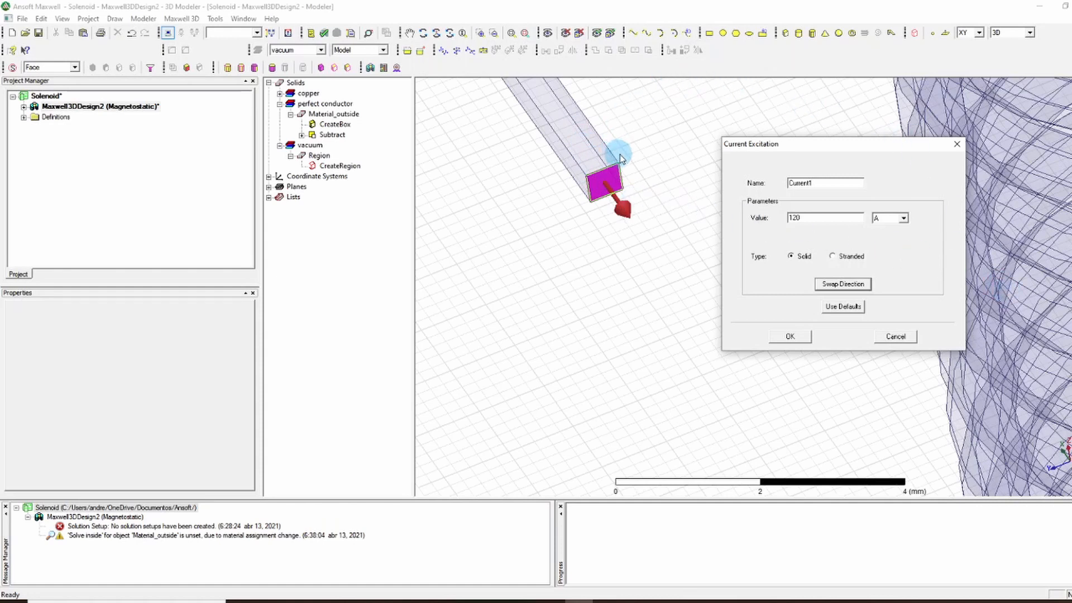
{"action": "left_click", "coordinate": [795, 342]}
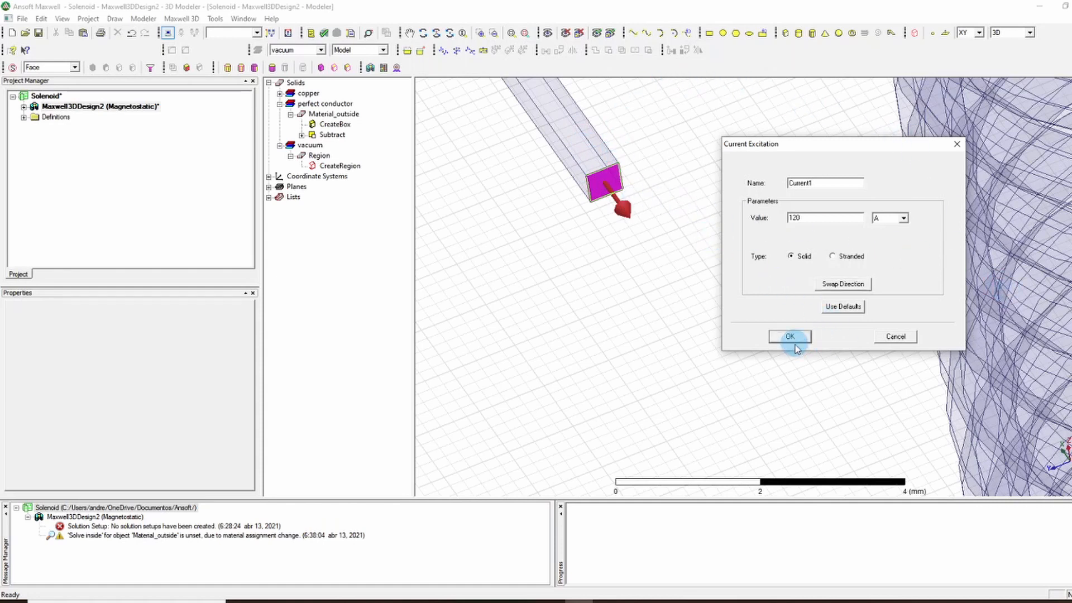
- Assign a solid 120 A current excitation to the end face of the lower wire, with its direction pointing into the wire
{"action": "scroll", "coordinate": [798, 279], "scroll_direction": "down", "scroll_amount": 10}
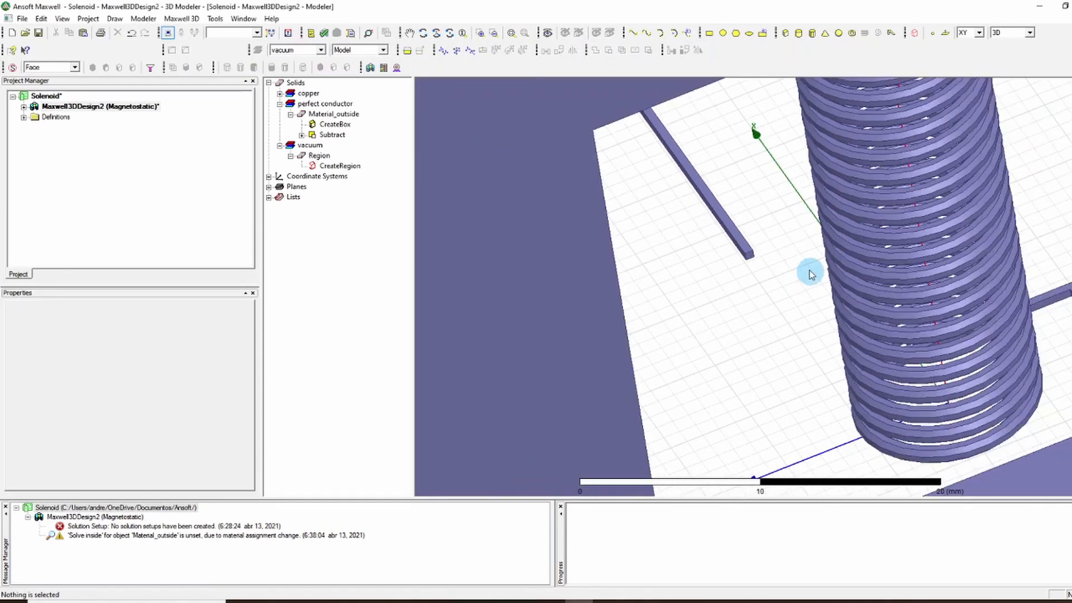
{"action": "left_click", "coordinate": [1066, 416]}
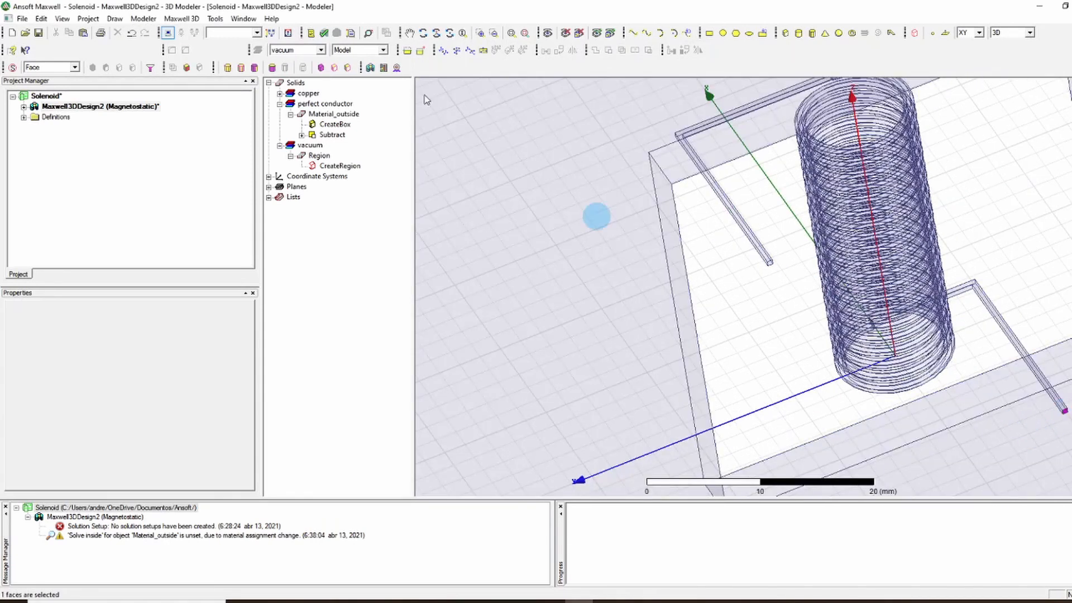
{"action": "left_click", "coordinate": [409, 33]}
{"action": "left_click_drag", "start_coordinate": [876, 327], "coordinate": [633, 229]}
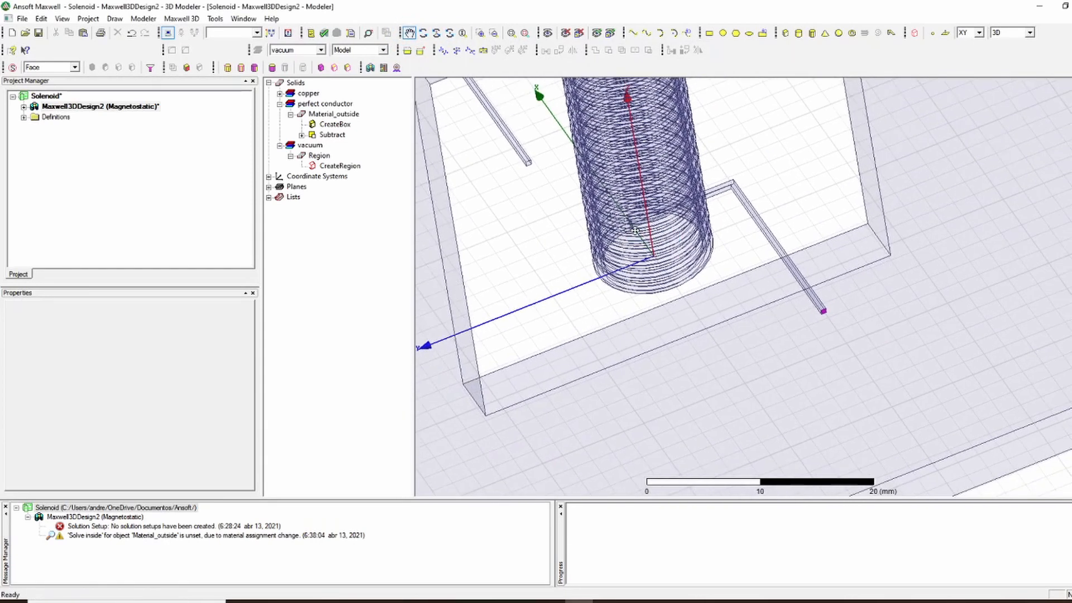
{"action": "right_click", "coordinate": [782, 328]}
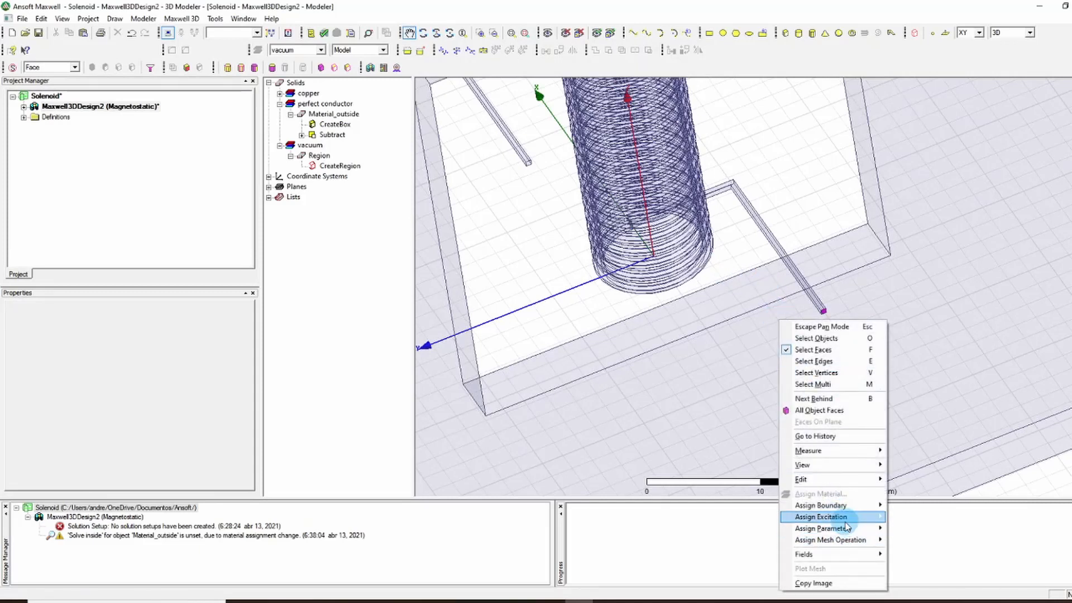
{"action": "mouse_move", "coordinate": [838, 518]}
{"action": "left_click", "coordinate": [924, 563]}
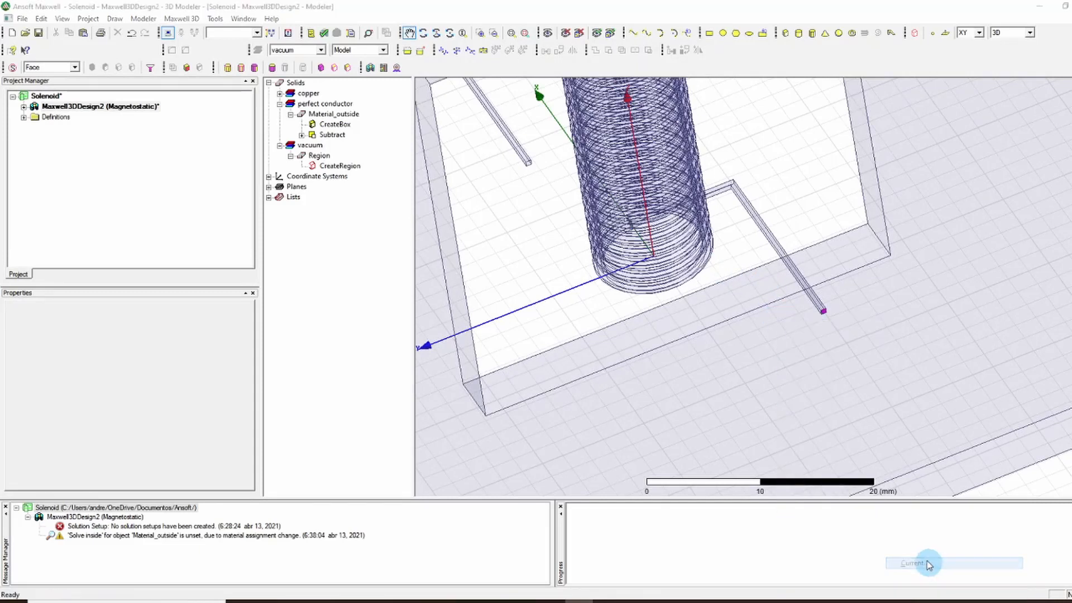
{"action": "left_click_drag", "start_coordinate": [533, 275], "coordinate": [487, 270]}
{"action": "type", "text": "120"}
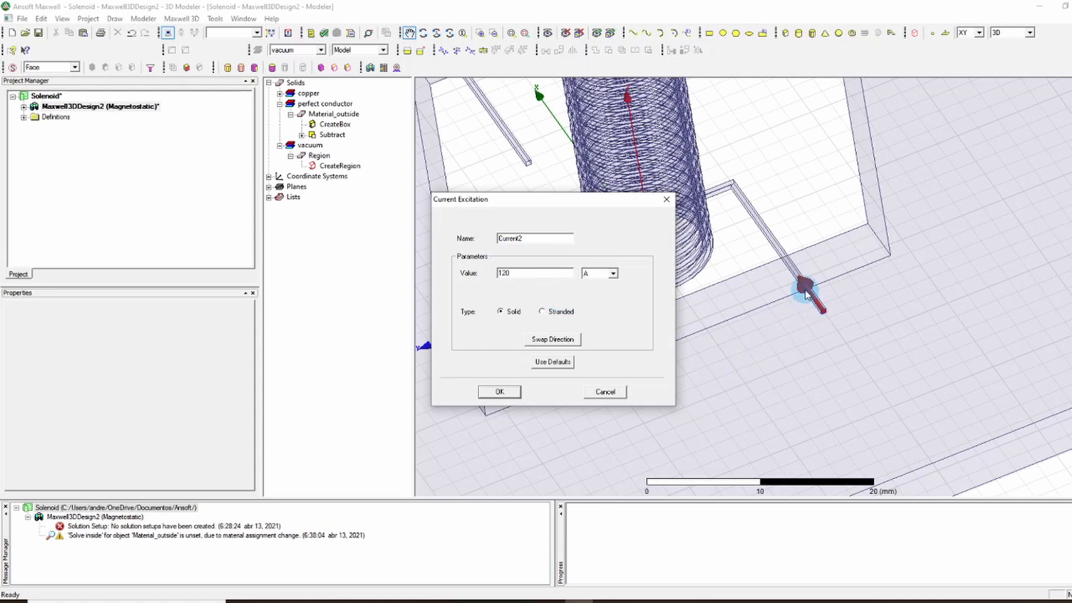
{"action": "left_click", "coordinate": [499, 392]}
- Add a solution setup with the default settings: 10 maximum passes and 1 percent error
{"action": "scroll", "coordinate": [617, 240], "scroll_direction": "down", "scroll_amount": 3}
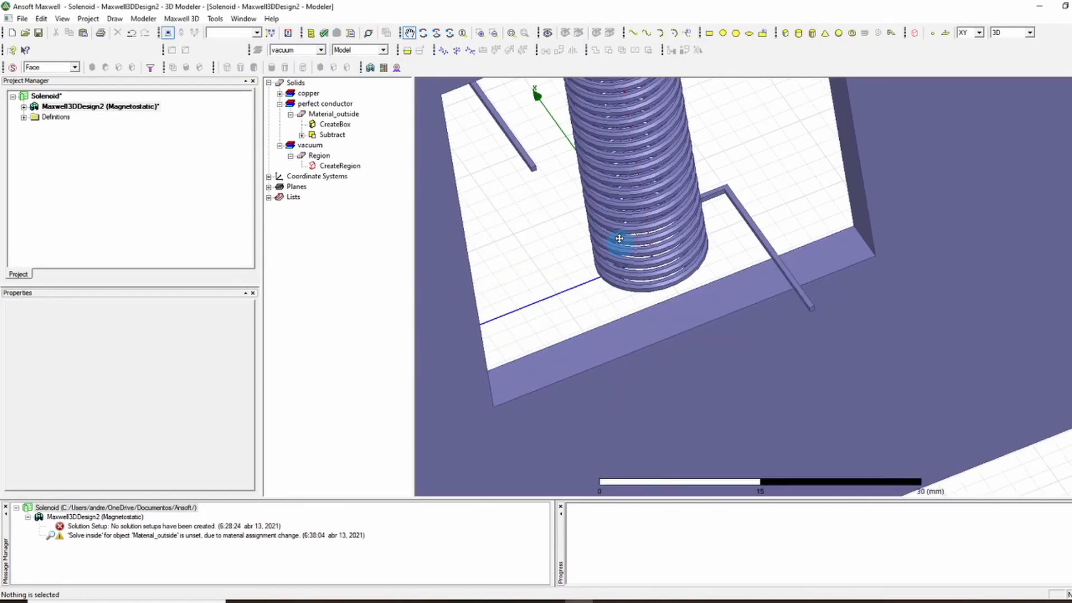
{"action": "scroll", "coordinate": [635, 246], "scroll_direction": "down", "scroll_amount": 3}
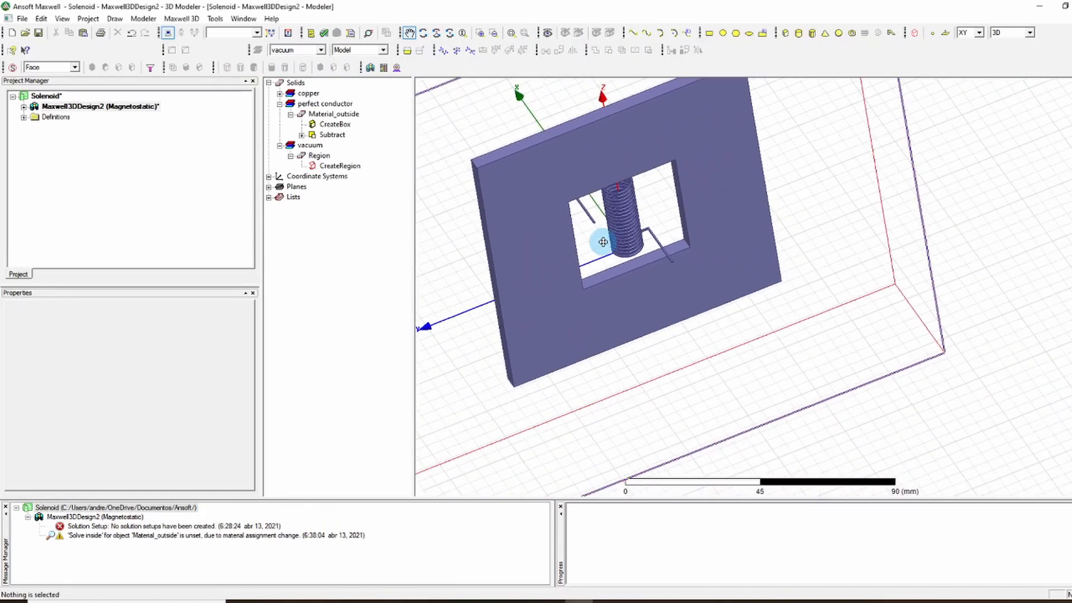
{"action": "left_click", "coordinate": [423, 33]}
{"action": "left_click_drag", "start_coordinate": [531, 282], "coordinate": [586, 311]}
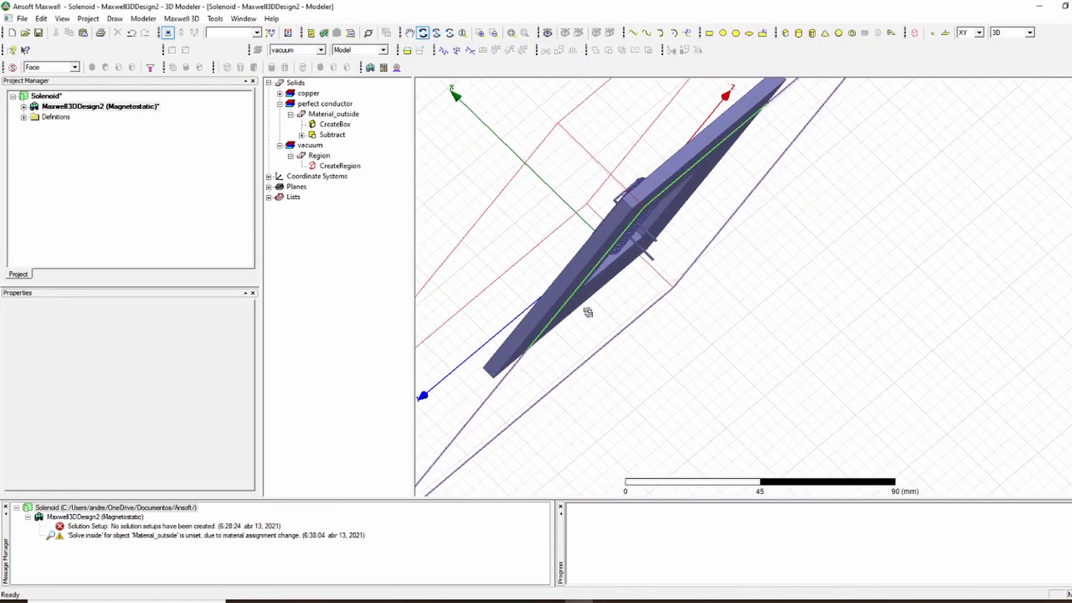
{"action": "left_click_drag", "start_coordinate": [609, 359], "coordinate": [469, 310]}
{"action": "left_click_drag", "start_coordinate": [471, 143], "coordinate": [465, 118]}
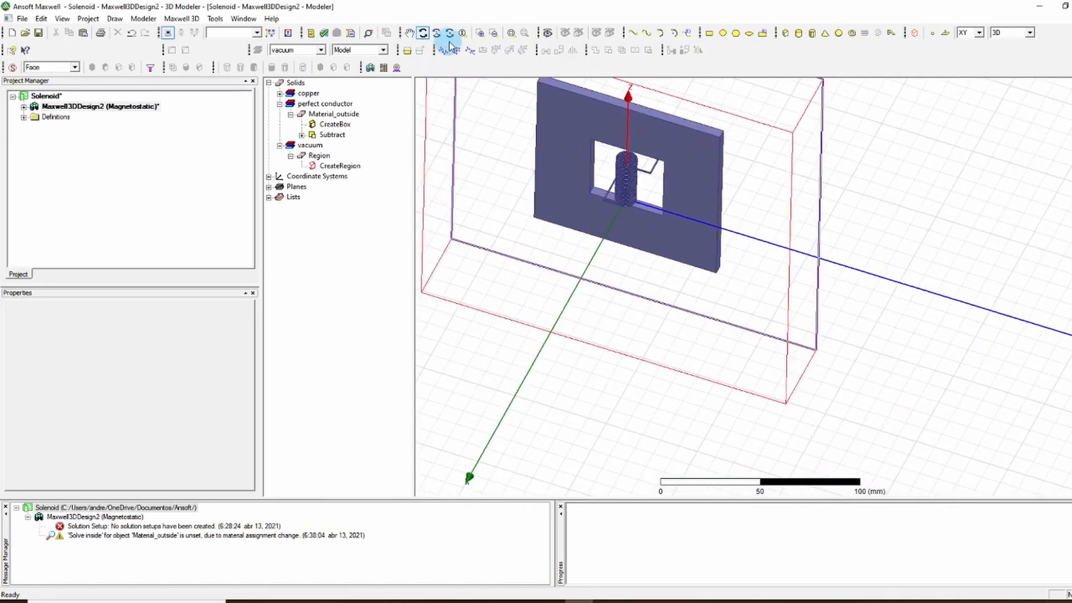
{"action": "left_click", "coordinate": [358, 34]}
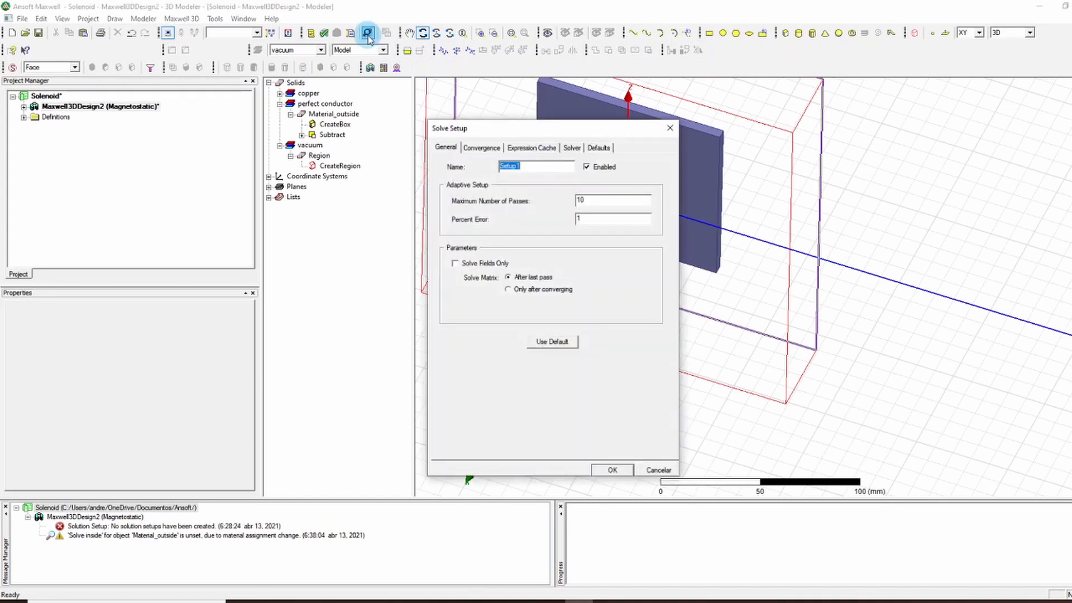
{"action": "left_click", "coordinate": [625, 469]}
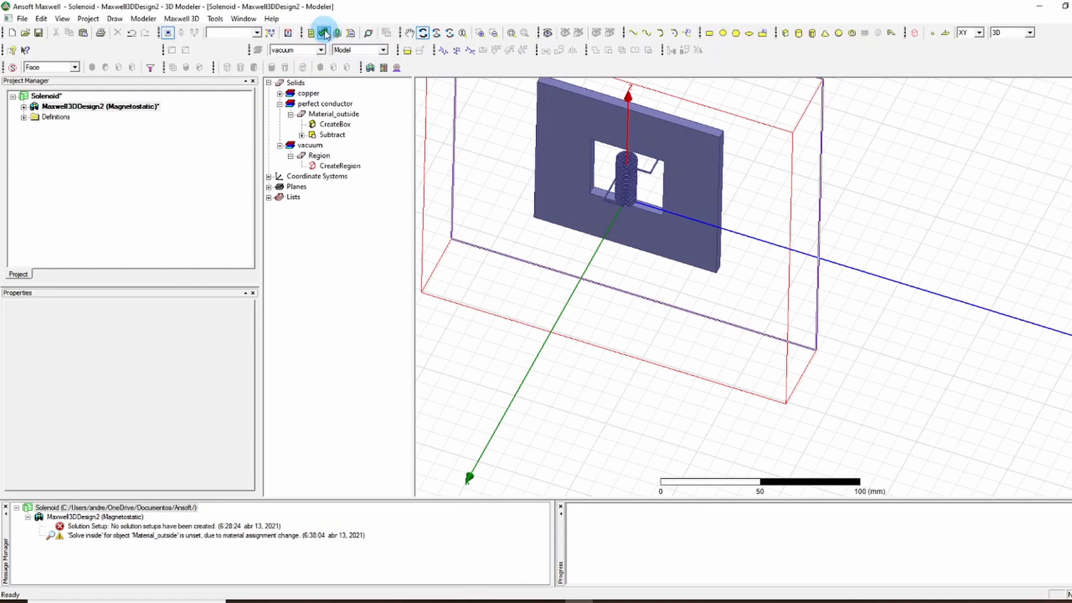
- Run the design's validation check, close its report and simulate all solution setups
{"action": "left_click", "coordinate": [324, 33]}
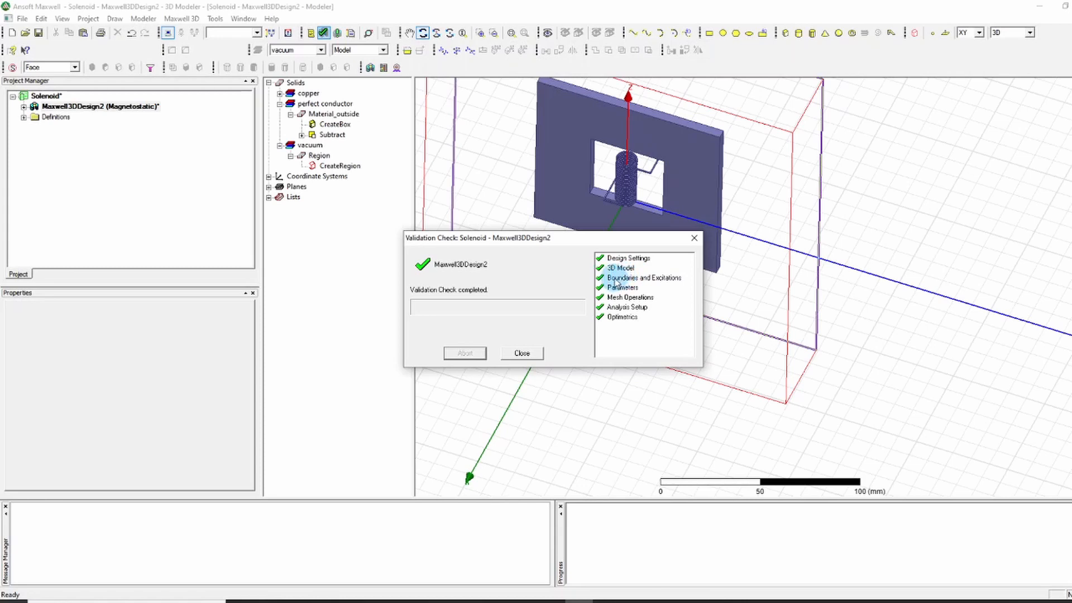
{"action": "mouse_move", "coordinate": [597, 245]}
{"action": "left_mouse_down"}
{"action": "mouse_move", "coordinate": [496, 287]}
{"action": "mouse_move", "coordinate": [578, 265]}
{"action": "mouse_move", "coordinate": [602, 234]}
{"action": "left_mouse_up"}
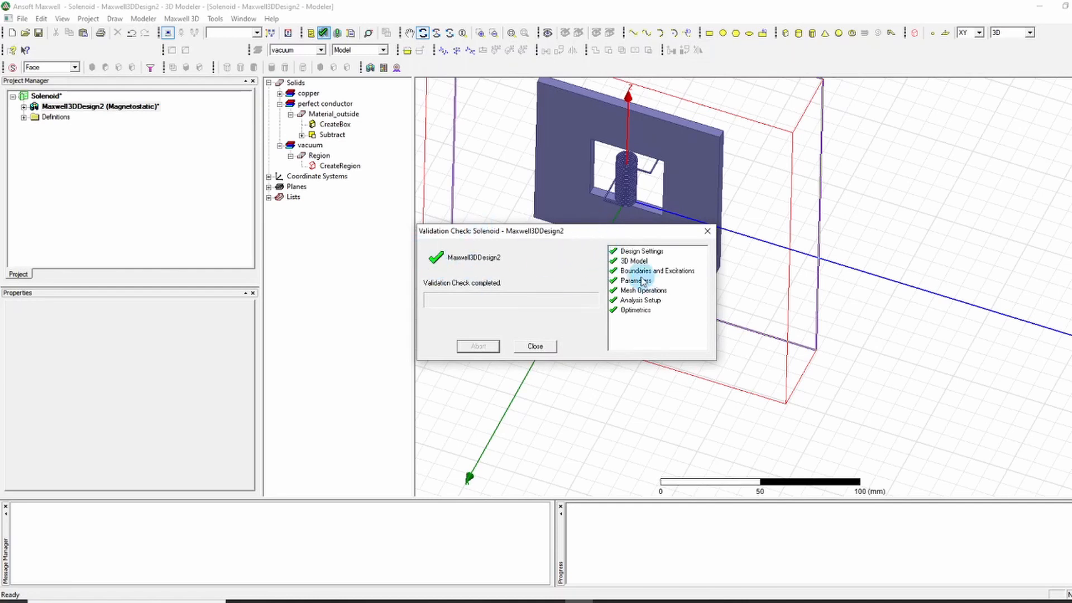
{"action": "left_click_drag", "start_coordinate": [581, 232], "coordinate": [424, 263]}
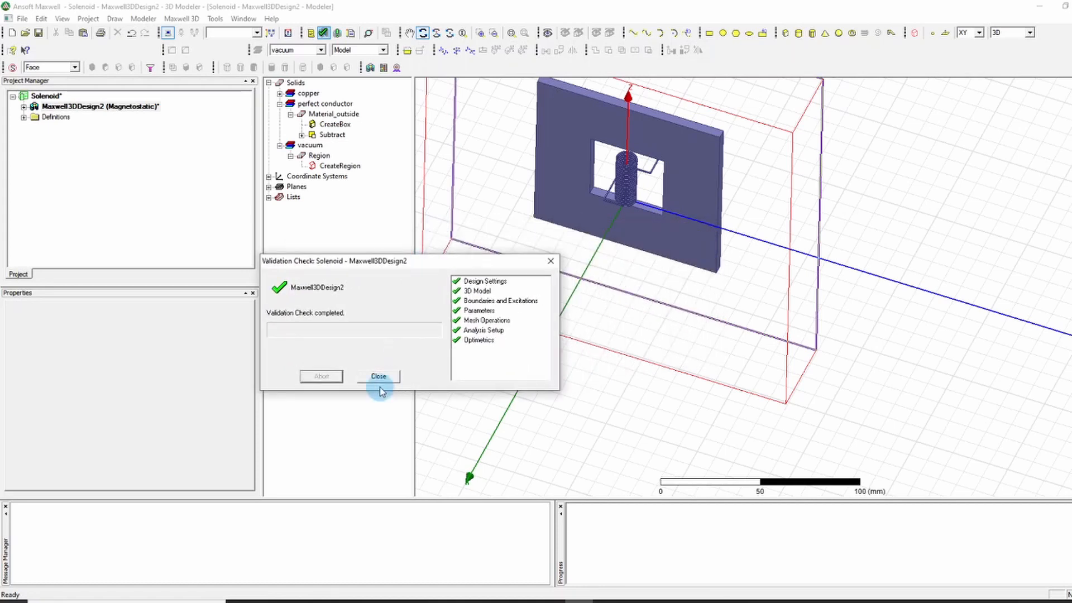
{"action": "left_click", "coordinate": [377, 379]}
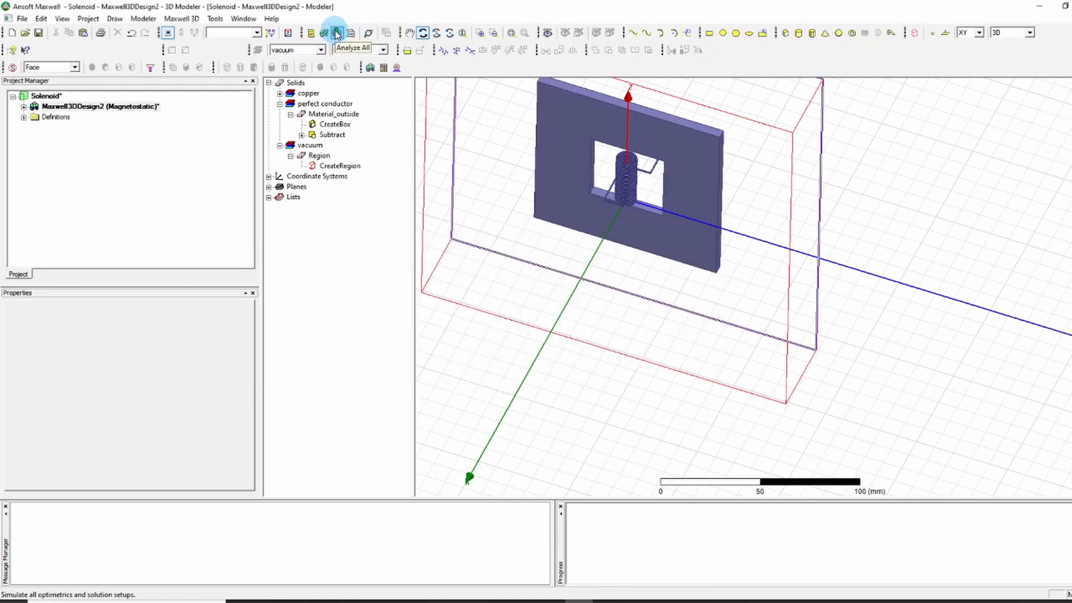
{"action": "left_click", "coordinate": [338, 34]}
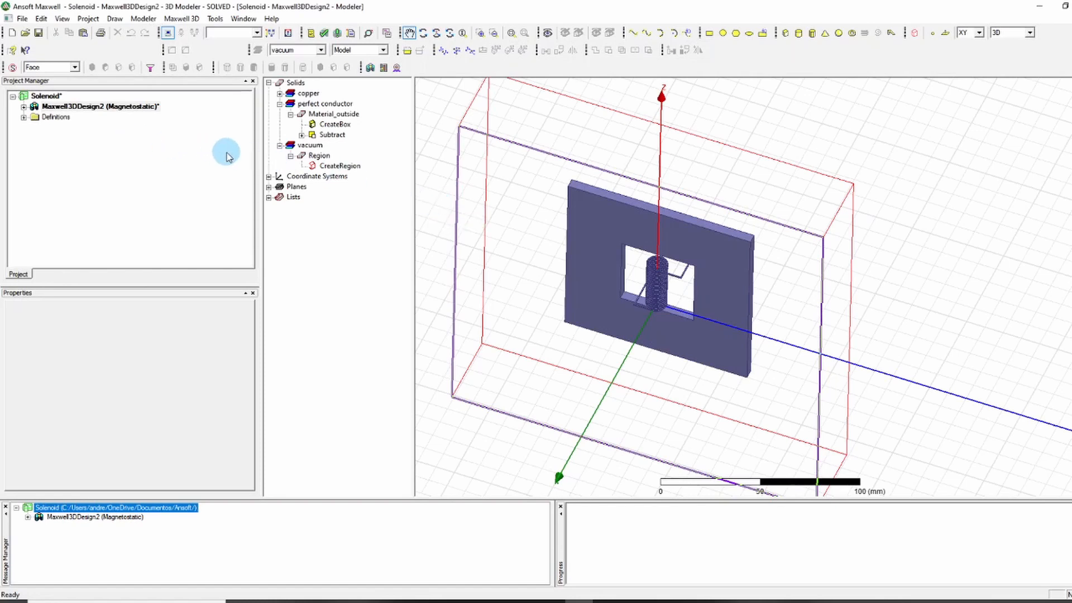
- Select all objects and create a B_Vector field overlay for the Setup1 LastAdaptive solution in the AllObjects volume
{"action": "left_click", "coordinate": [24, 106]}
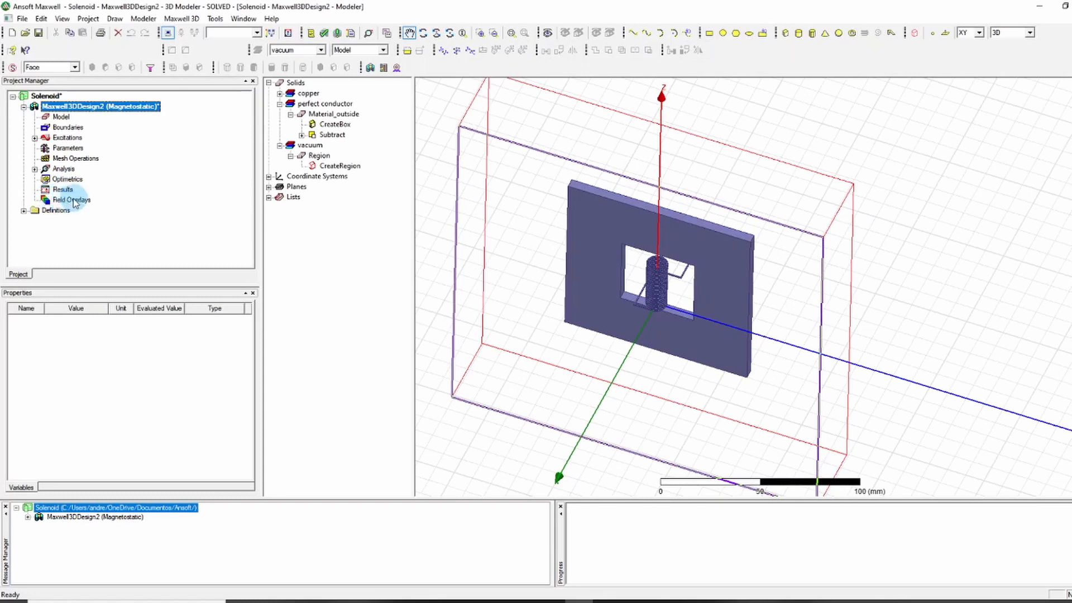
{"action": "scroll", "coordinate": [512, 232], "scroll_direction": "up", "scroll_amount": 3}
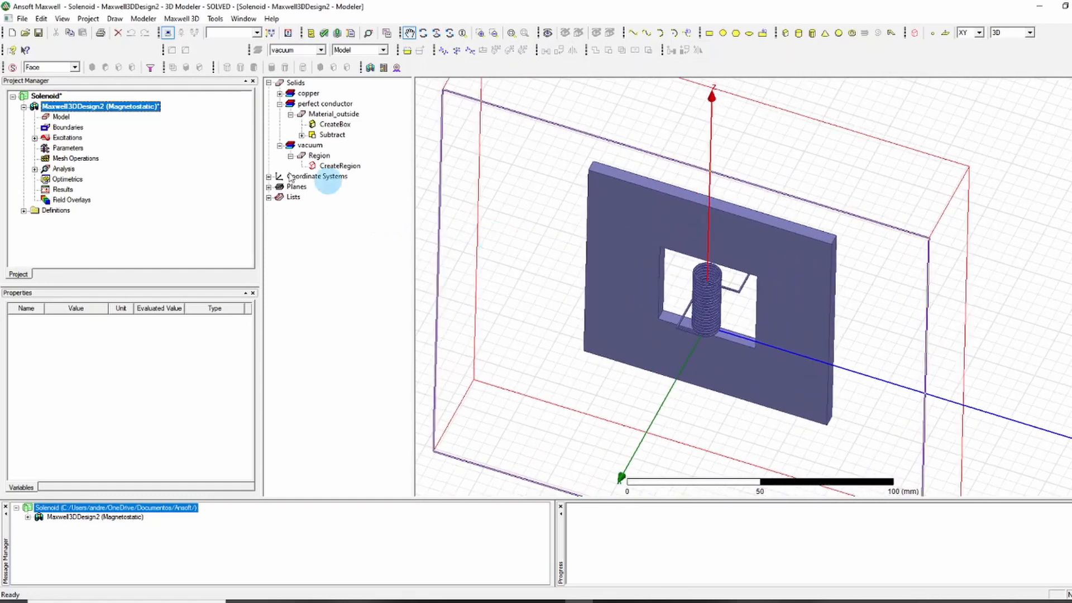
{"action": "left_click", "coordinate": [425, 137]}
{"action": "key", "text": "ctrl+a"}
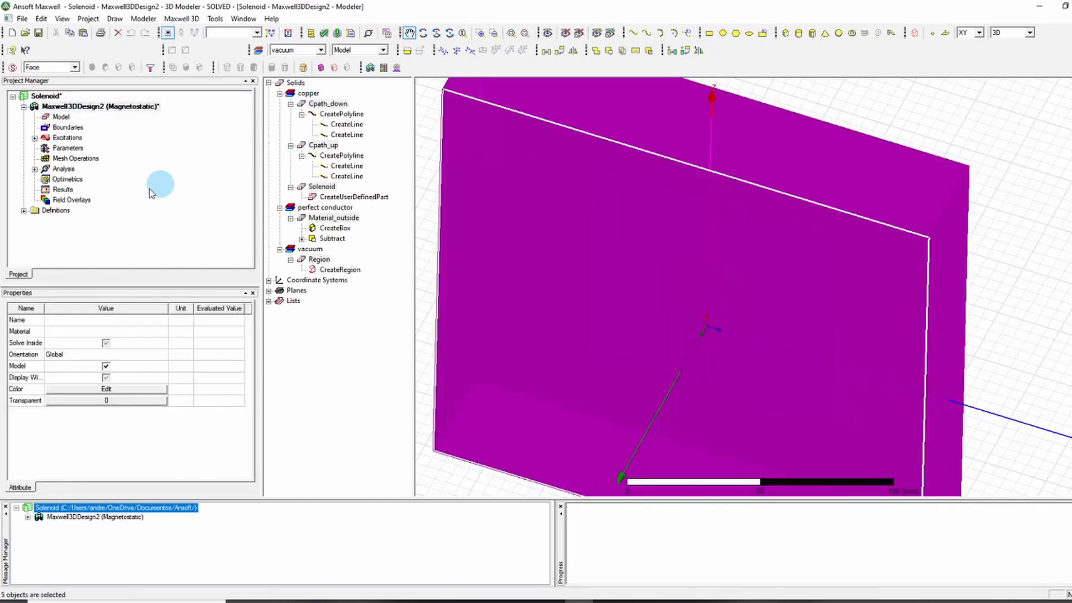
{"action": "right_click", "coordinate": [63, 202]}
{"action": "mouse_move", "coordinate": [115, 209]}
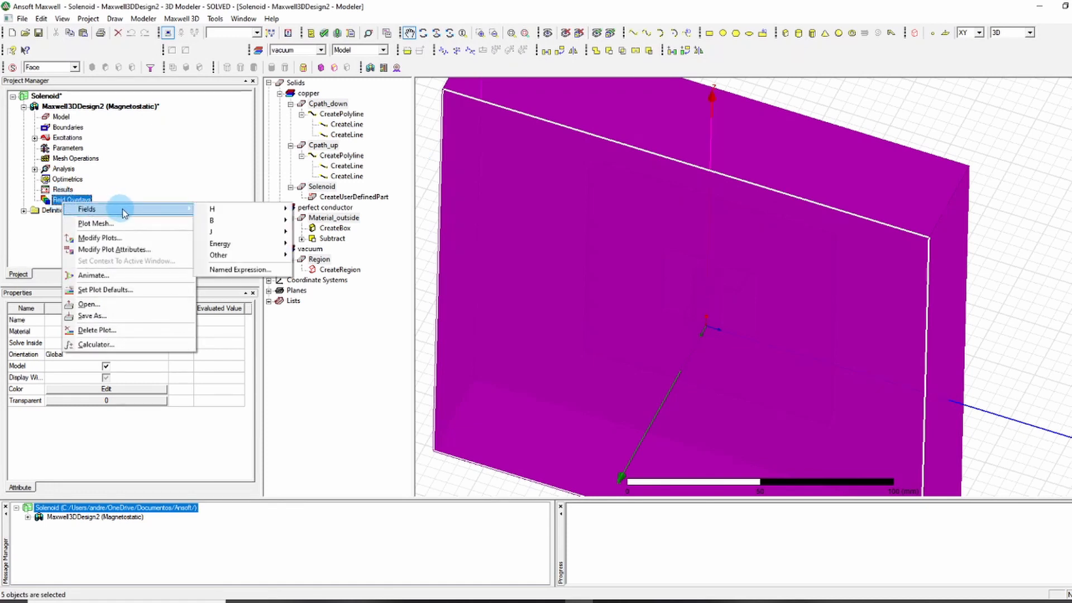
{"action": "mouse_move", "coordinate": [257, 221]}
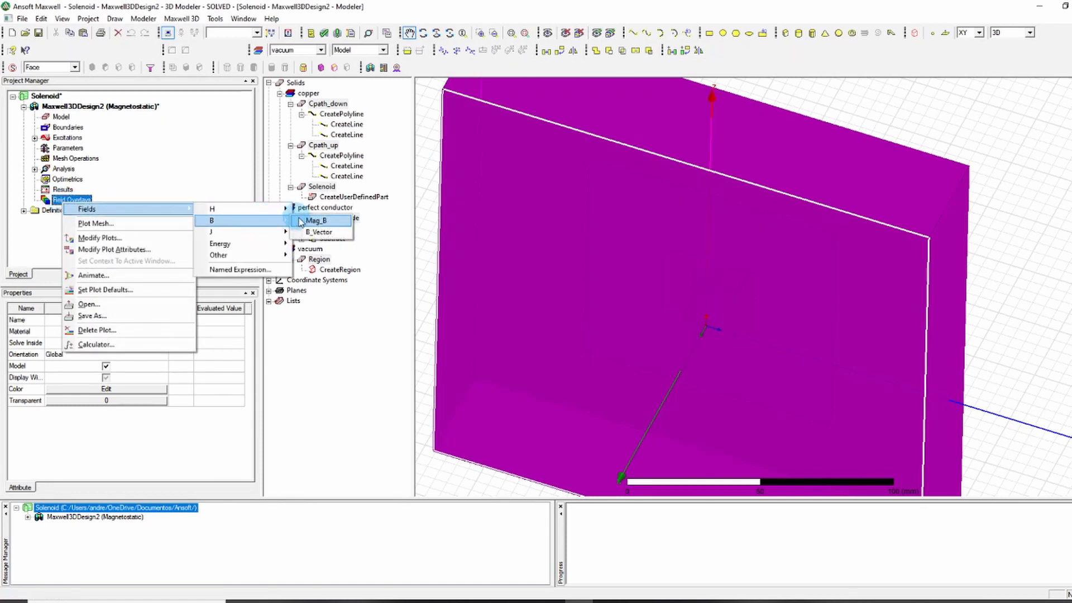
{"action": "left_click", "coordinate": [318, 233]}
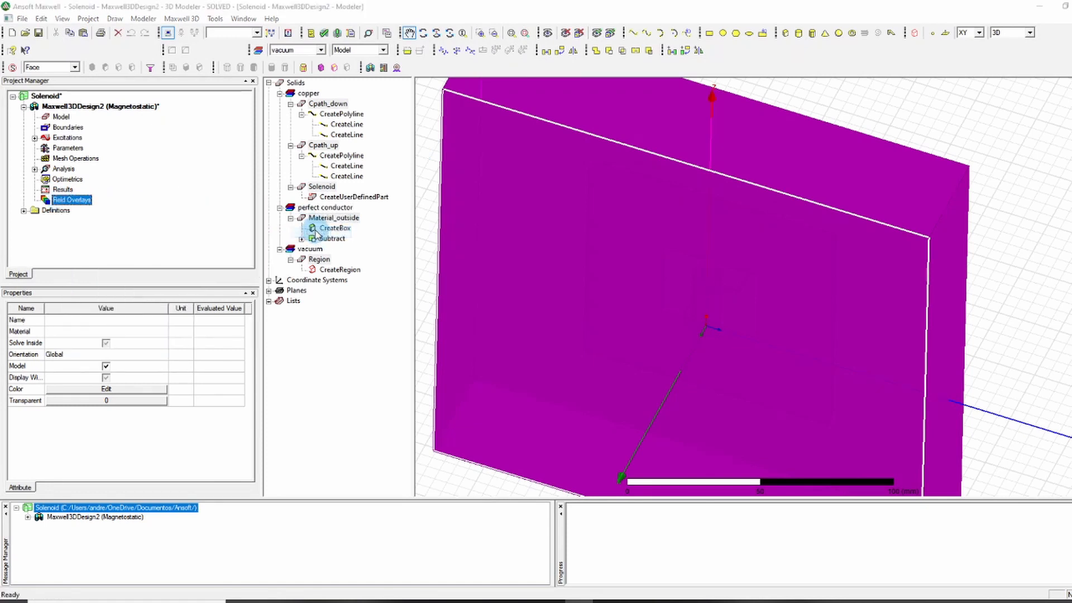
{"action": "left_click", "coordinate": [648, 299]}
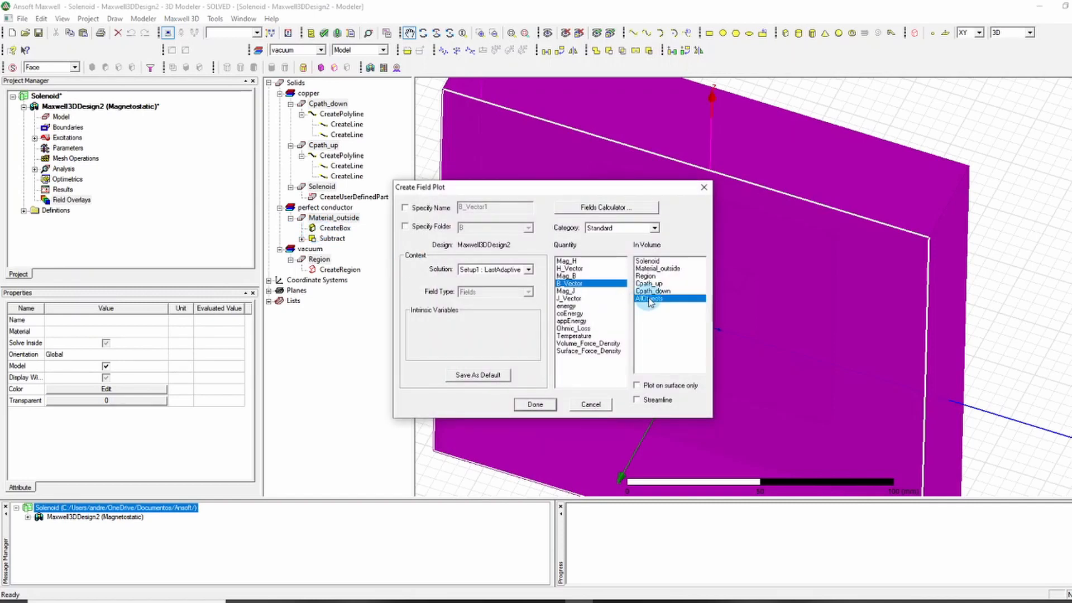
{"action": "left_click", "coordinate": [536, 406]}
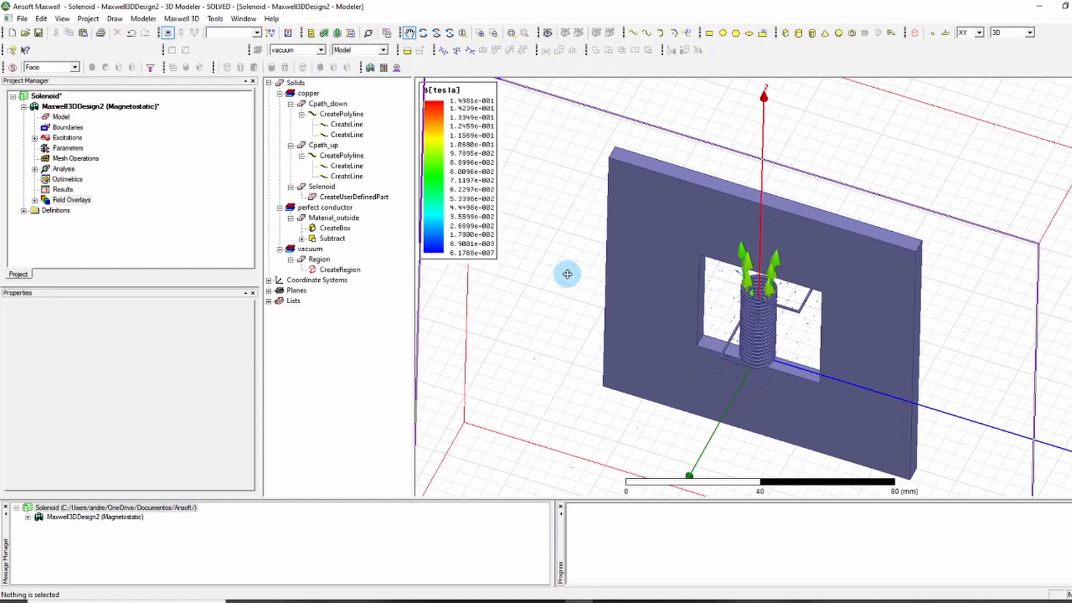
- Examine the B field vectors inside the coil, at both of its ends and around the surrounding plate
{"action": "scroll", "coordinate": [623, 304], "scroll_direction": "up", "scroll_amount": 3}
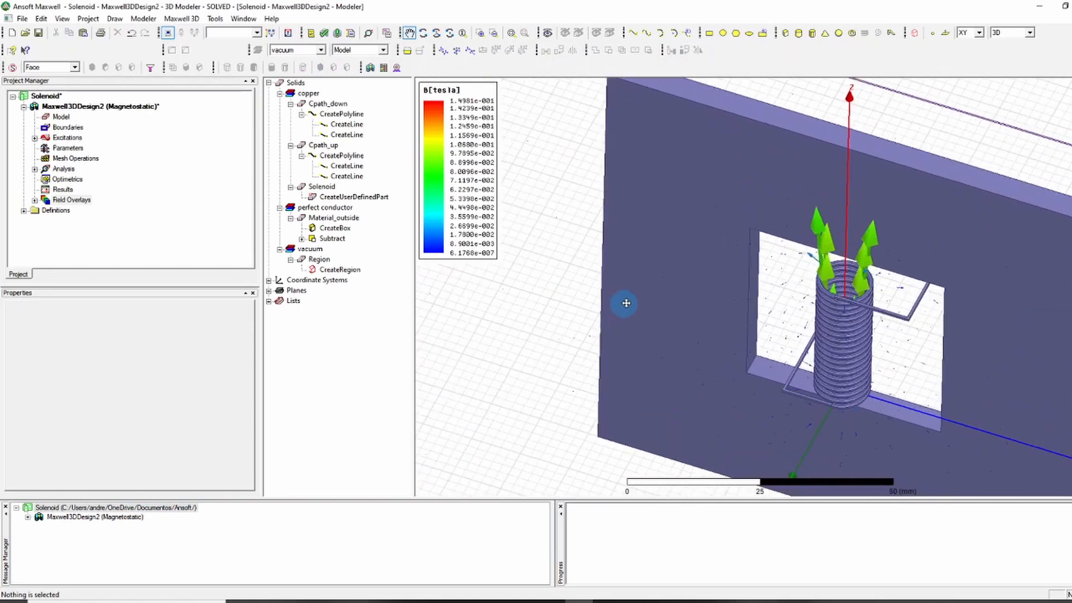
{"action": "left_click_drag", "start_coordinate": [624, 305], "coordinate": [441, 248]}
{"action": "scroll", "coordinate": [613, 330], "scroll_direction": "up", "scroll_amount": 2}
{"action": "scroll", "coordinate": [612, 331], "scroll_direction": "up", "scroll_amount": 1}
{"action": "left_click_drag", "start_coordinate": [613, 330], "coordinate": [598, 377]}
{"action": "left_click", "coordinate": [424, 37]}
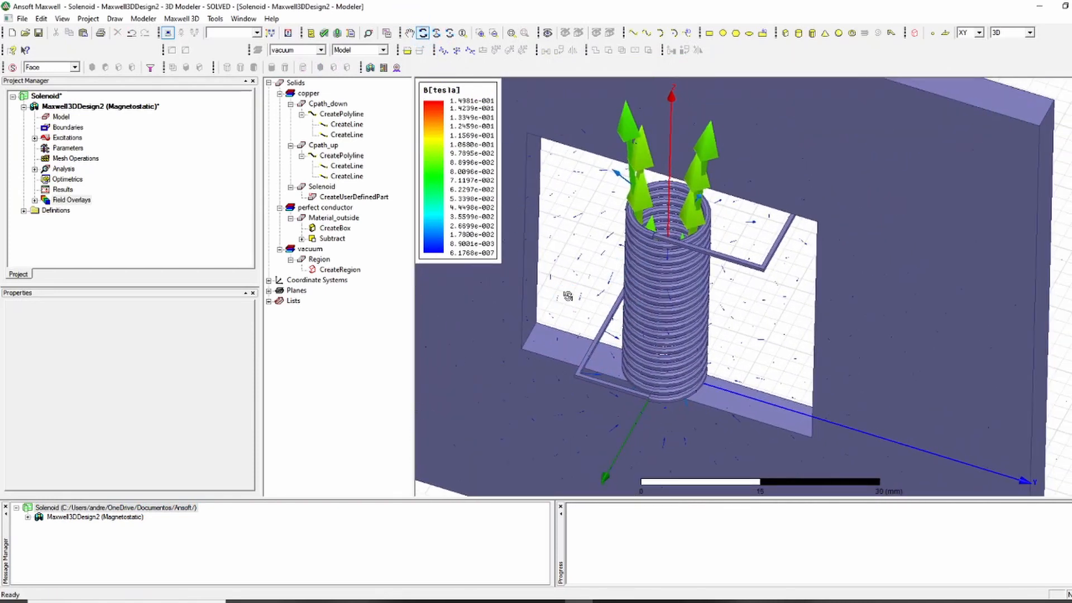
{"action": "left_click_drag", "start_coordinate": [597, 313], "coordinate": [606, 250]}
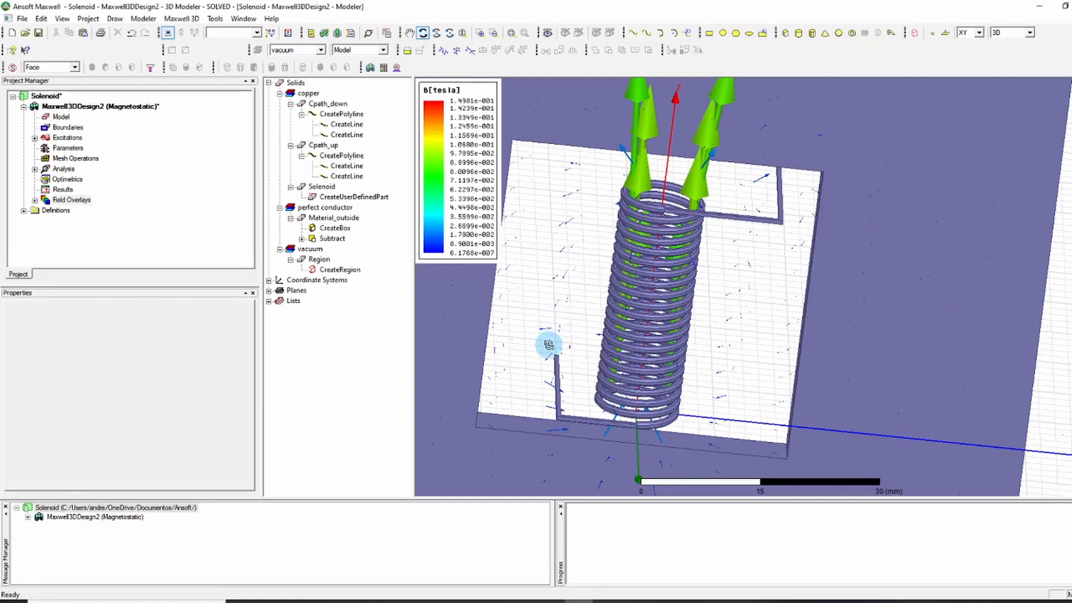
{"action": "left_click_drag", "start_coordinate": [773, 369], "coordinate": [722, 394]}
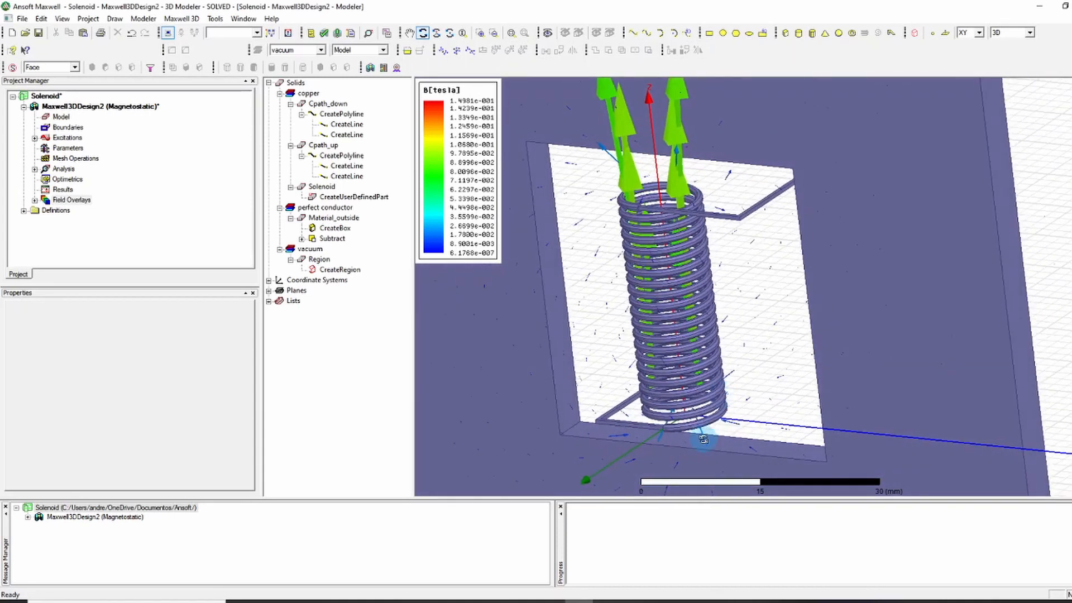
{"action": "scroll", "coordinate": [724, 414], "scroll_direction": "up", "scroll_amount": 5}
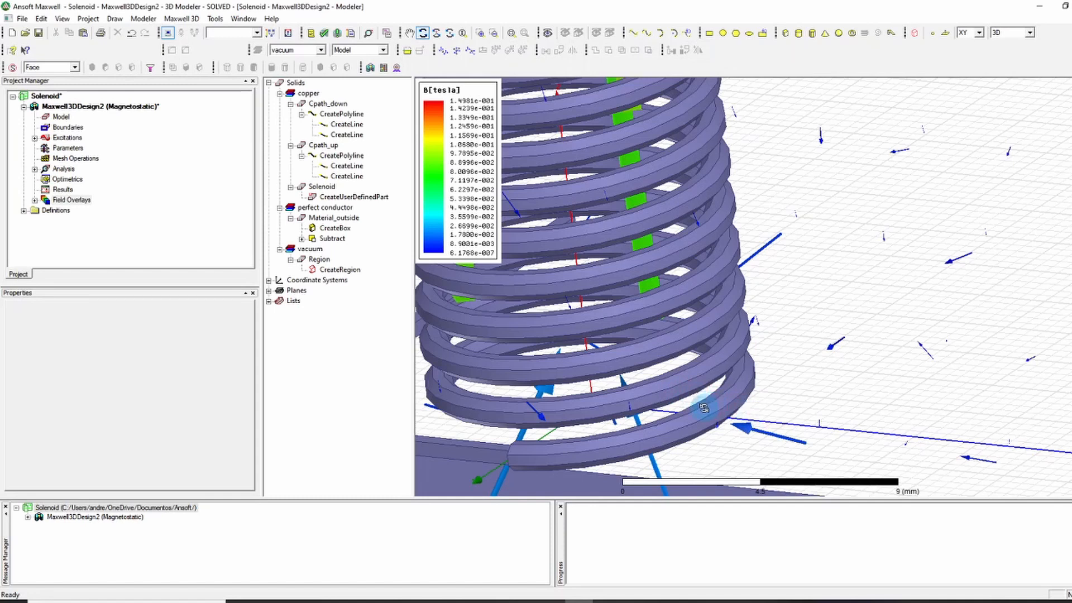
{"action": "scroll", "coordinate": [680, 230], "scroll_direction": "down", "scroll_amount": 10}
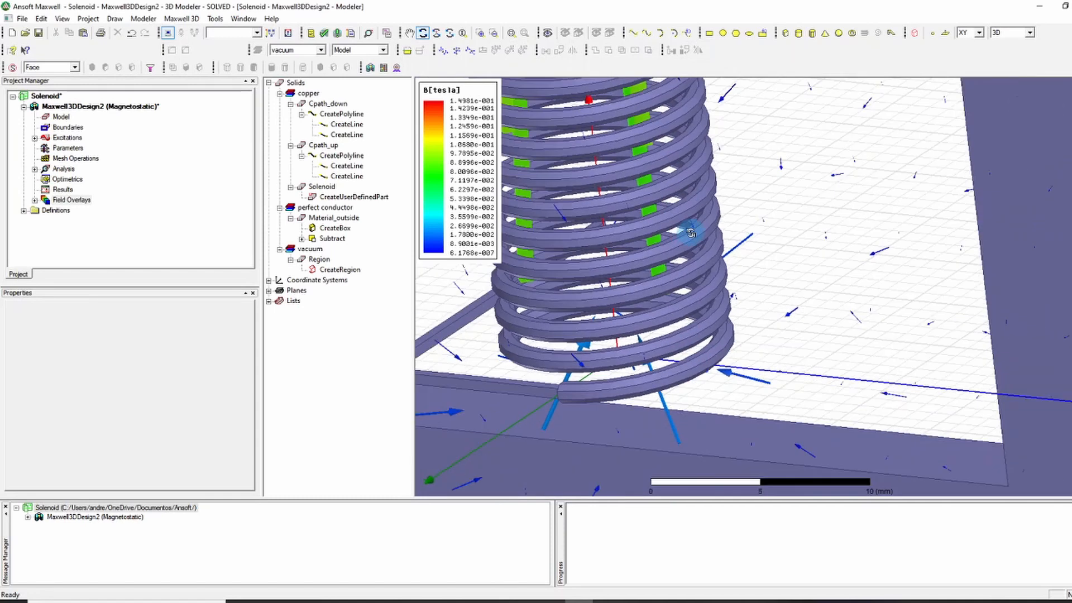
{"action": "left_click", "coordinate": [410, 32]}
{"action": "left_click_drag", "start_coordinate": [614, 149], "coordinate": [655, 311]}
{"action": "scroll", "coordinate": [655, 311], "scroll_direction": "up", "scroll_amount": 5}
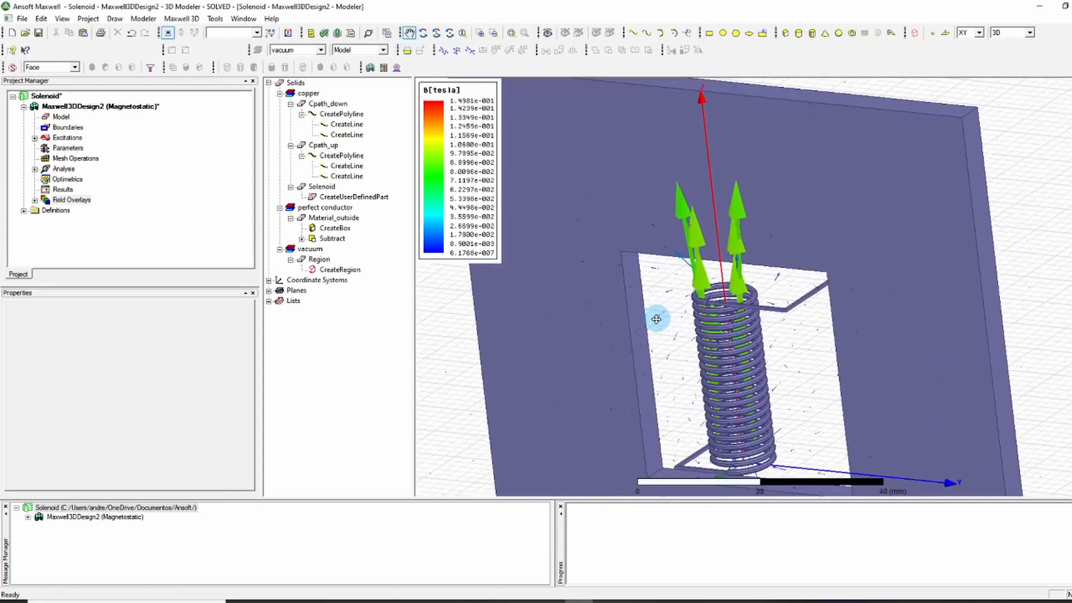
{"action": "scroll", "coordinate": [669, 359], "scroll_direction": "down", "scroll_amount": 2}
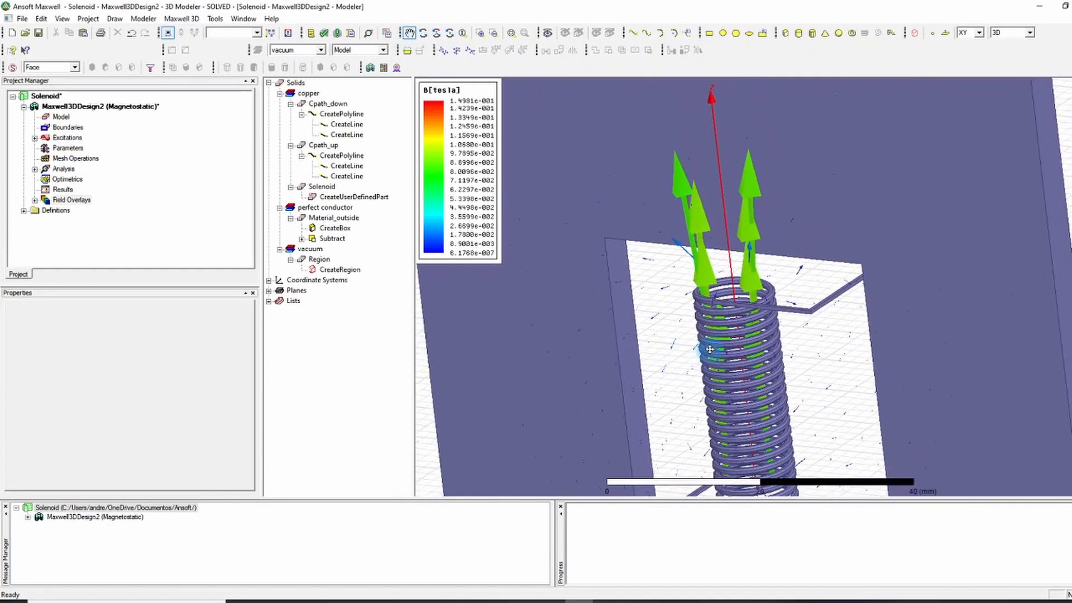
{"action": "scroll", "coordinate": [694, 257], "scroll_direction": "down", "scroll_amount": 3}
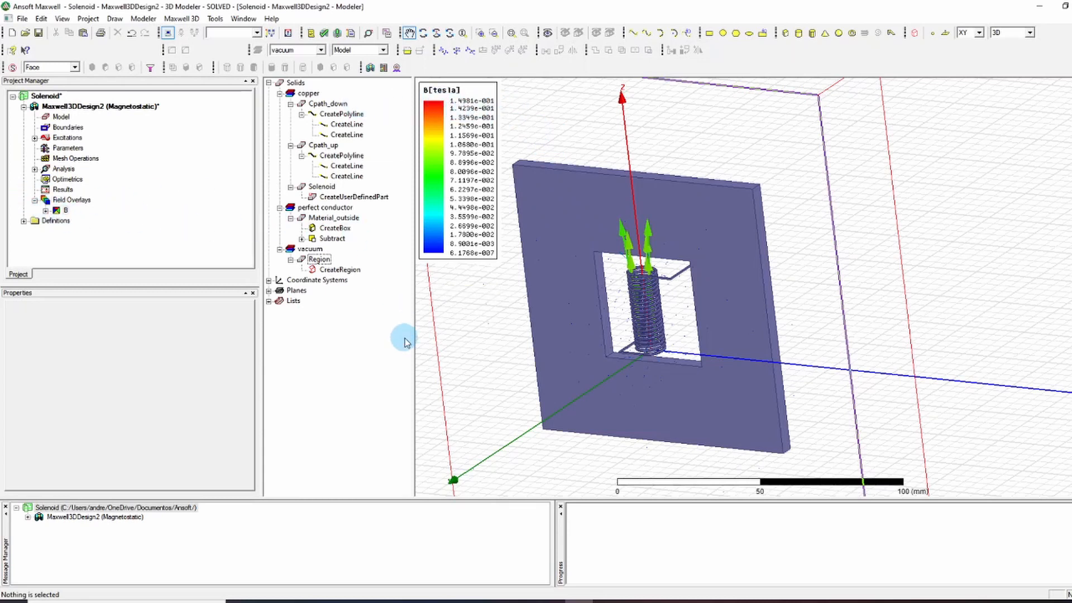
- Create a Mag_B field overlay on the Global XY plane for the Setup1 LastAdaptive solution in the AllObjects volume
{"action": "left_click", "coordinate": [268, 291]}
{"action": "left_click", "coordinate": [312, 301]}
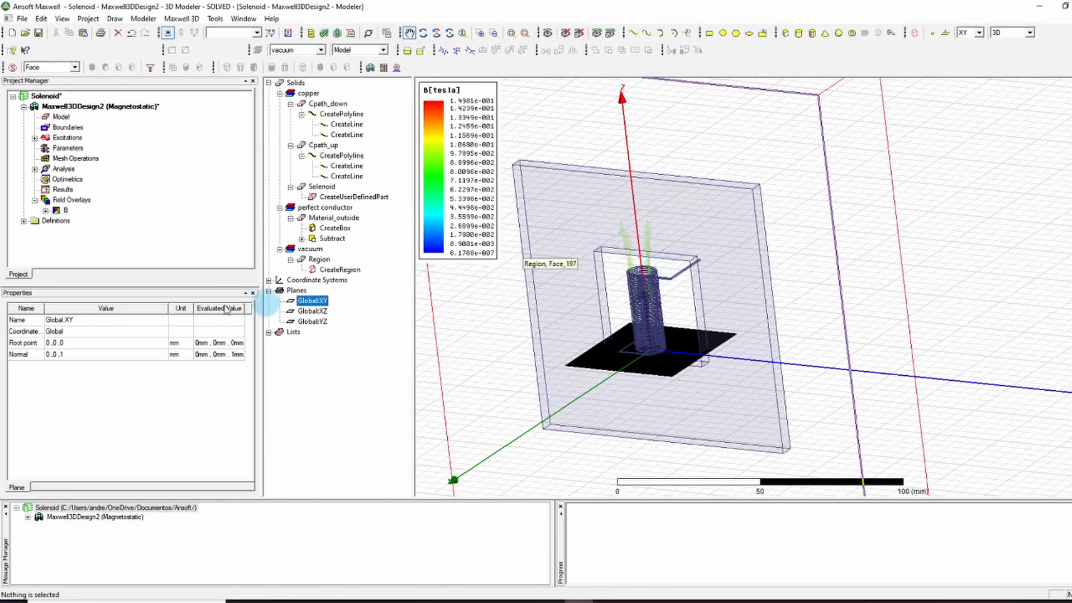
{"action": "right_click", "coordinate": [49, 204]}
{"action": "mouse_move", "coordinate": [156, 207]}
{"action": "mouse_move", "coordinate": [234, 220]}
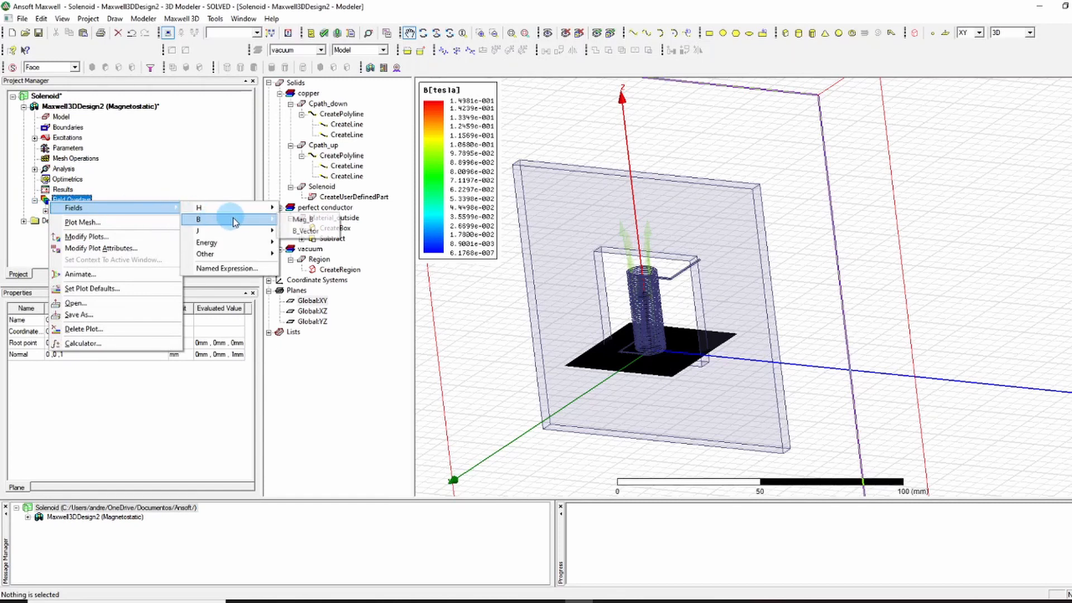
{"action": "left_click", "coordinate": [302, 219]}
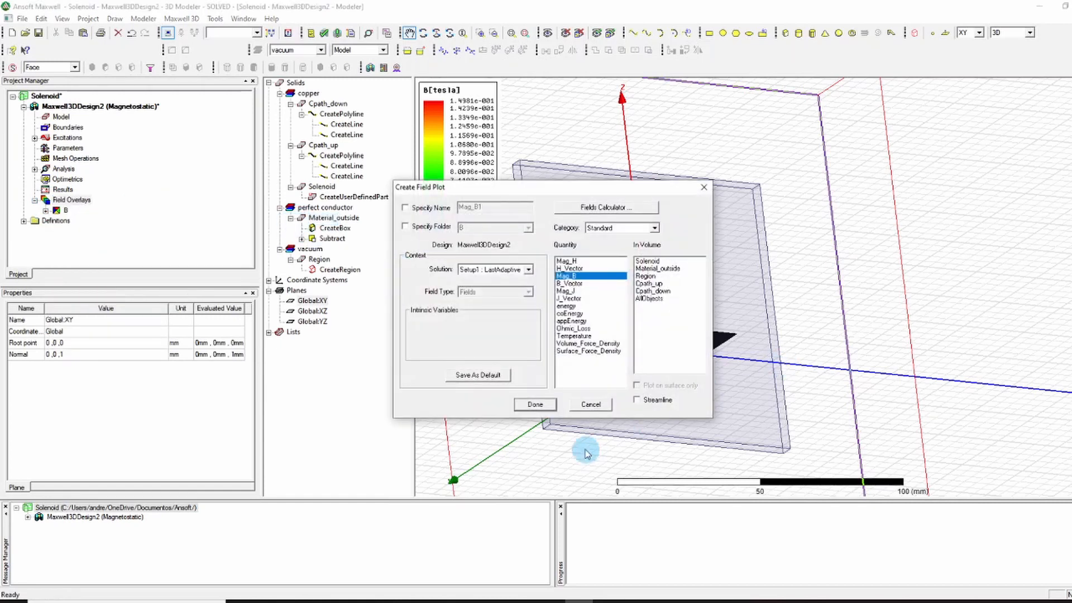
{"action": "left_click", "coordinate": [649, 298]}
{"action": "left_click", "coordinate": [535, 405]}
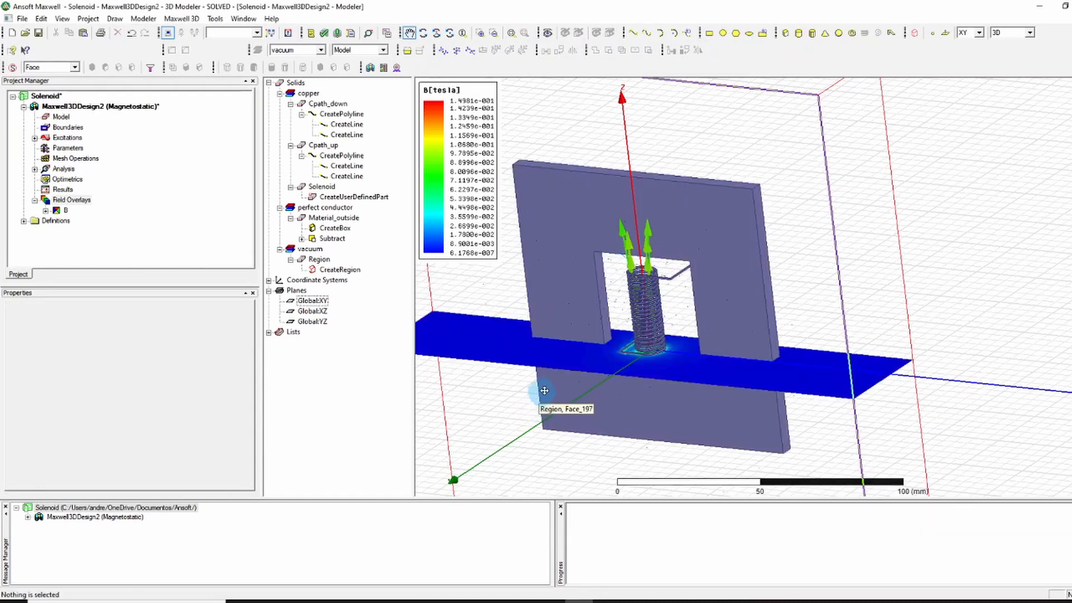
- Animate the XY plane's Mag_B plot with NormalizedDistance swept from 0 to 1 in 10 steps, and watch it around the coil
{"action": "scroll", "coordinate": [545, 390], "scroll_direction": "down", "scroll_amount": 2}
{"action": "scroll", "coordinate": [609, 411], "scroll_direction": "up", "scroll_amount": 3}
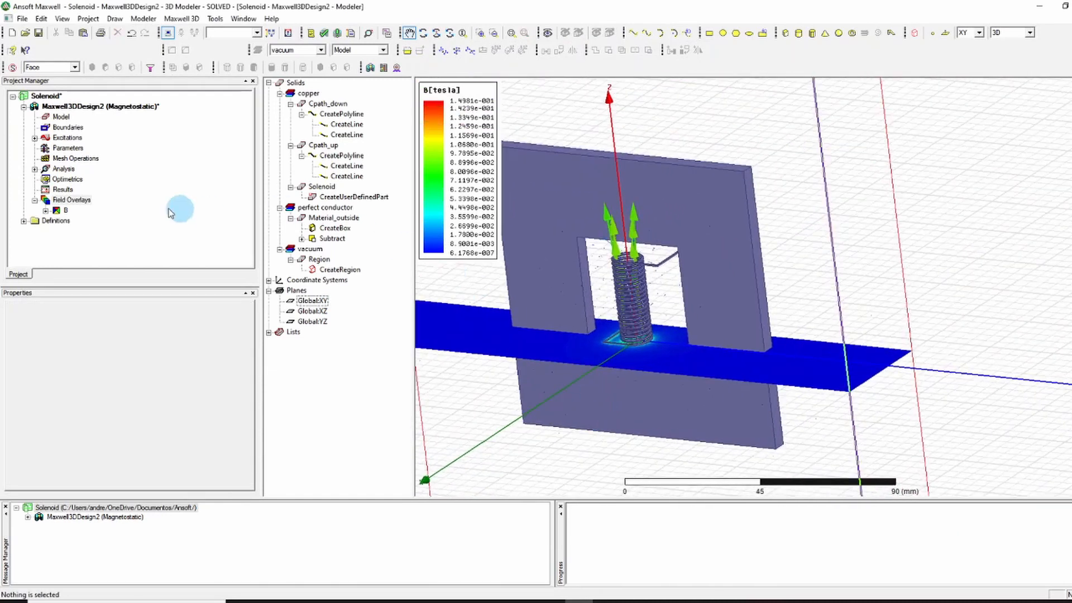
{"action": "left_click", "coordinate": [46, 211]}
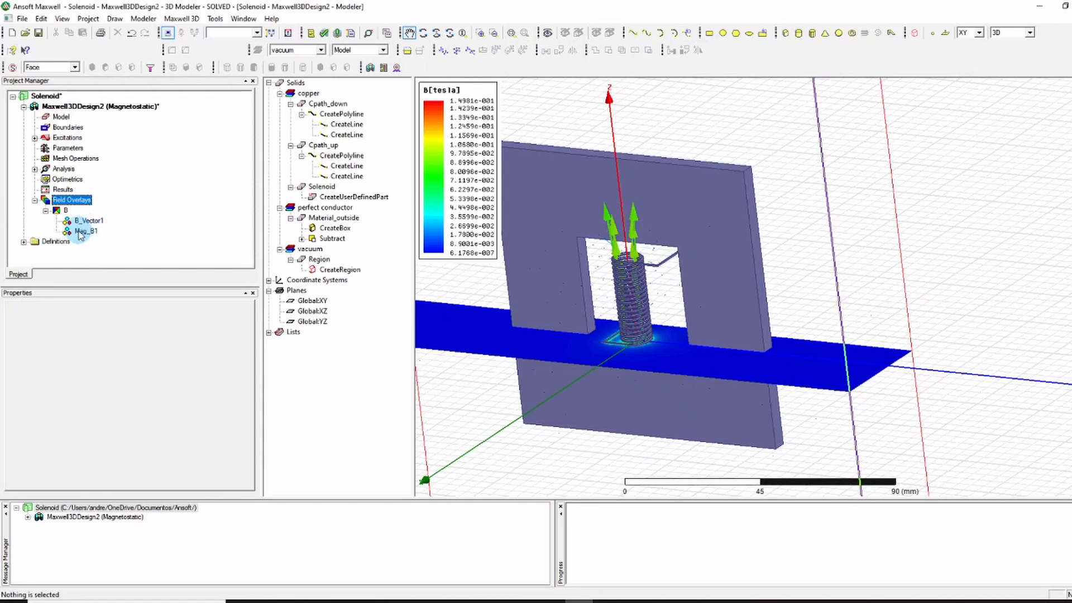
{"action": "right_click", "coordinate": [78, 232]}
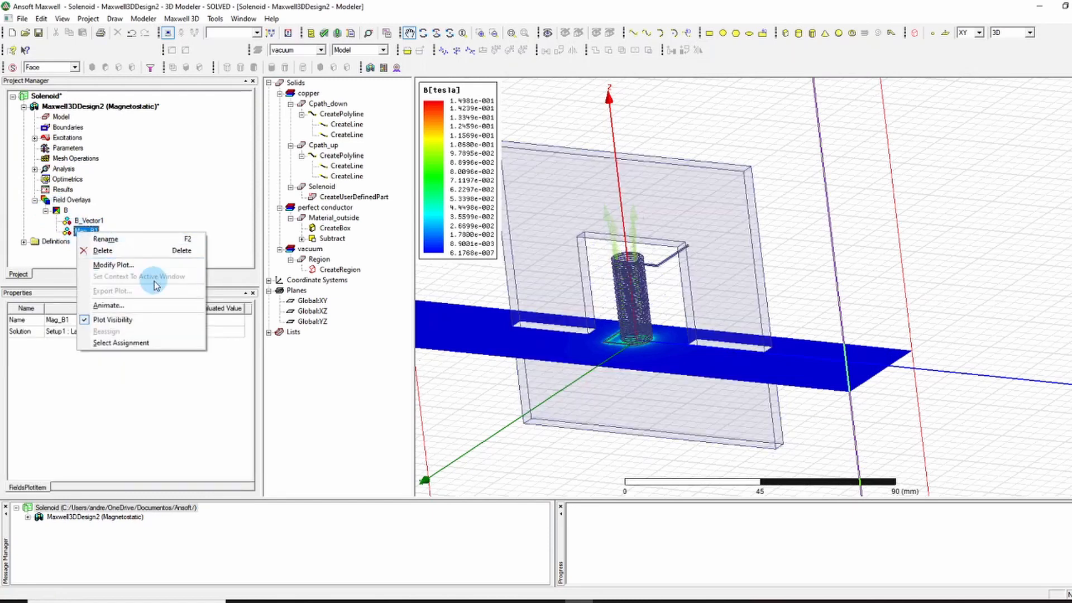
{"action": "left_click", "coordinate": [134, 305]}
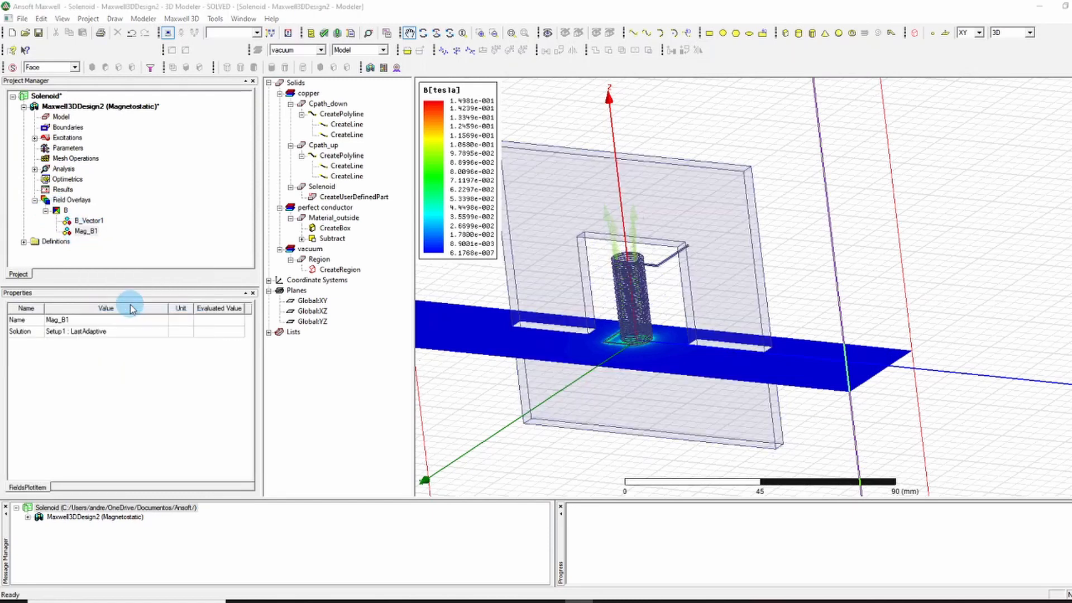
{"action": "left_click", "coordinate": [615, 226]}
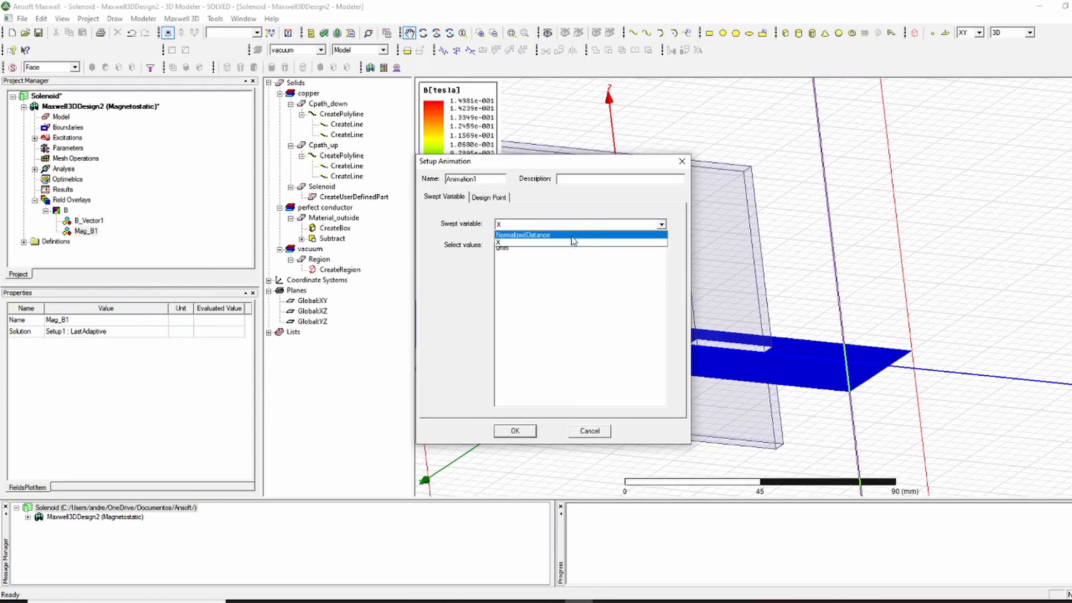
{"action": "left_click", "coordinate": [573, 240]}
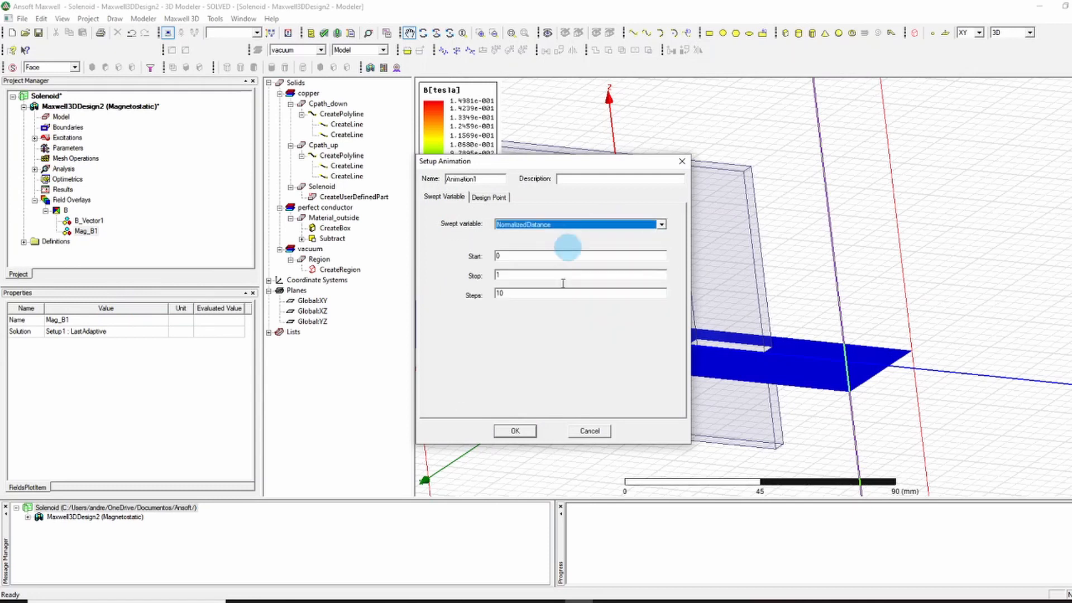
{"action": "left_click", "coordinate": [515, 431]}
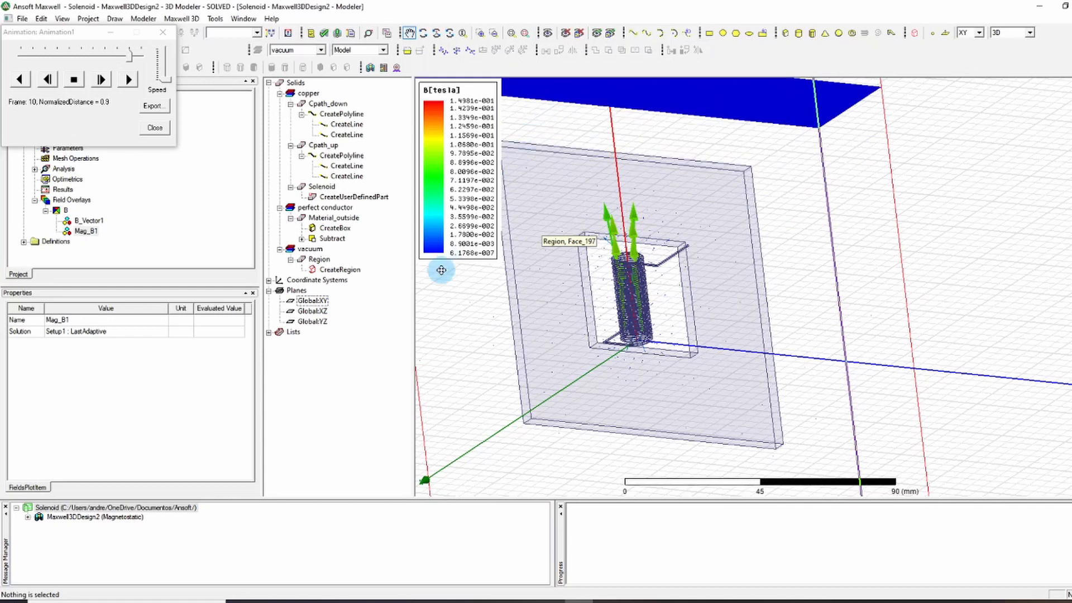
{"action": "scroll", "coordinate": [670, 342], "scroll_direction": "up", "scroll_amount": 2}
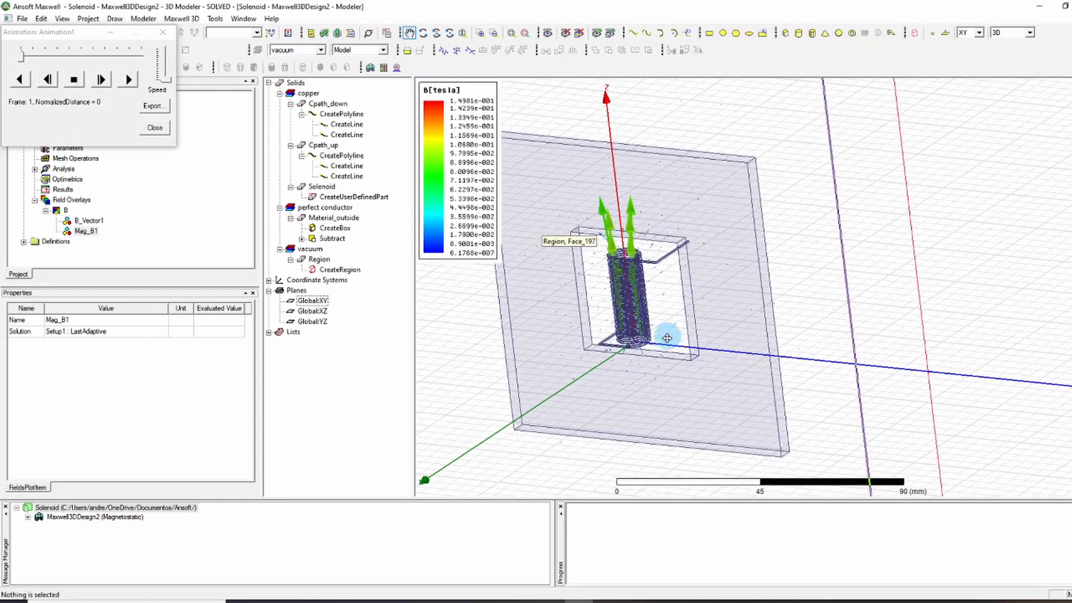
{"action": "left_click_drag", "start_coordinate": [667, 343], "coordinate": [701, 324]}
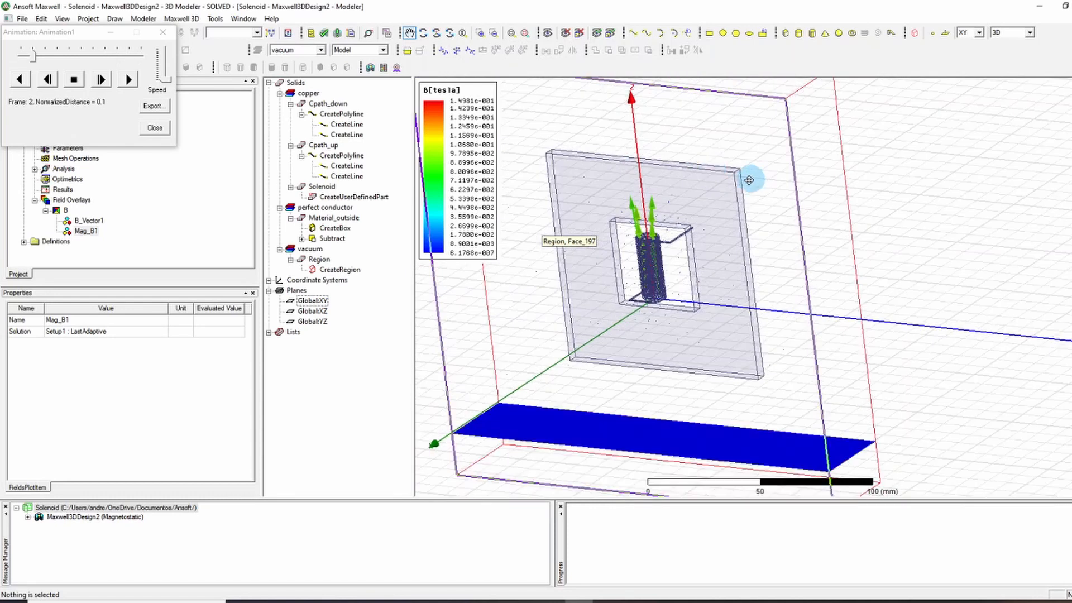
{"action": "scroll", "coordinate": [731, 182], "scroll_direction": "up", "scroll_amount": 4}
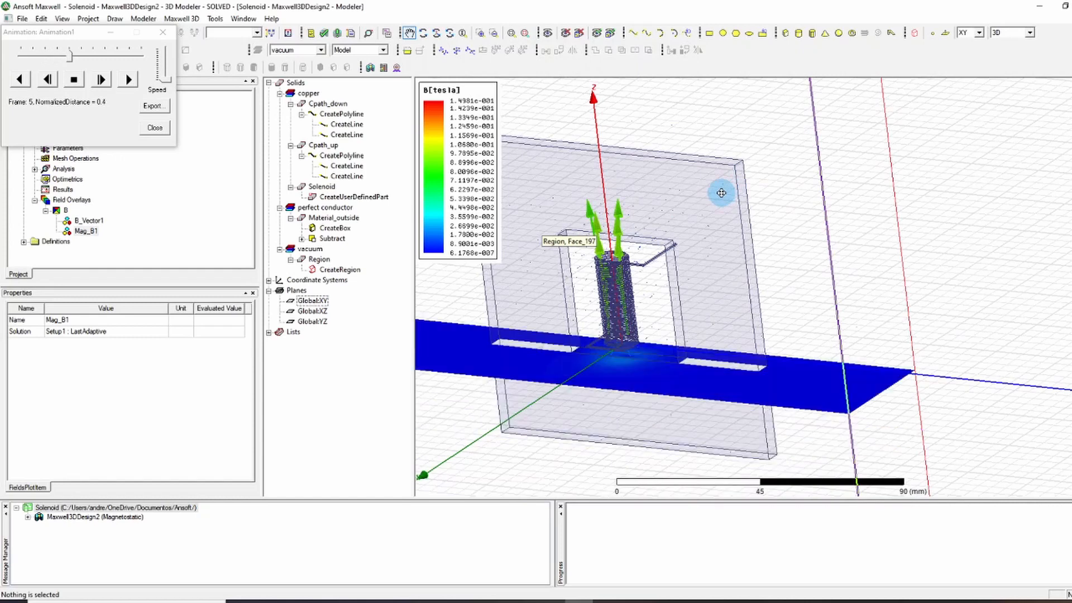